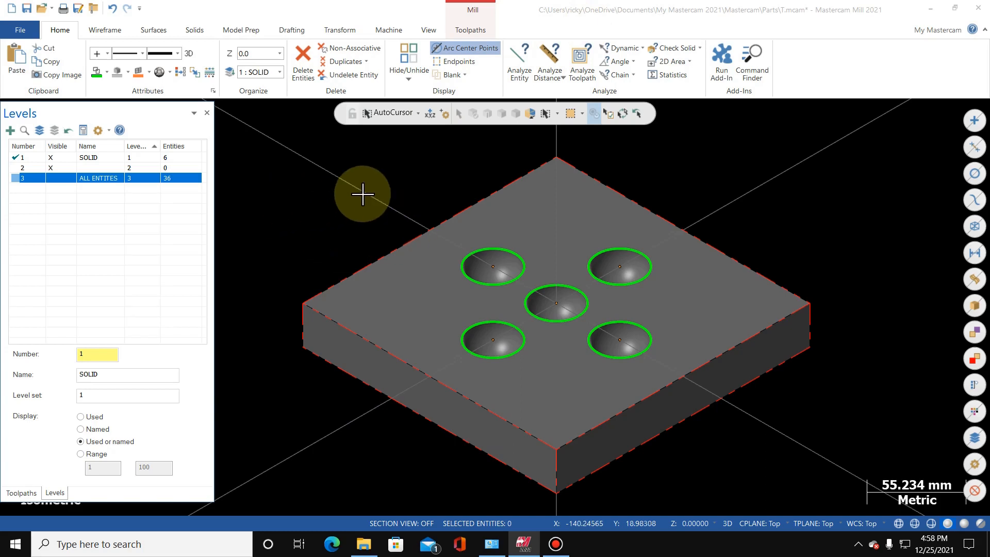
- View the plate from the top and at an angle, restore the isometric view, and turn on translucent shading
right_click(363, 195)
click(356, 271)
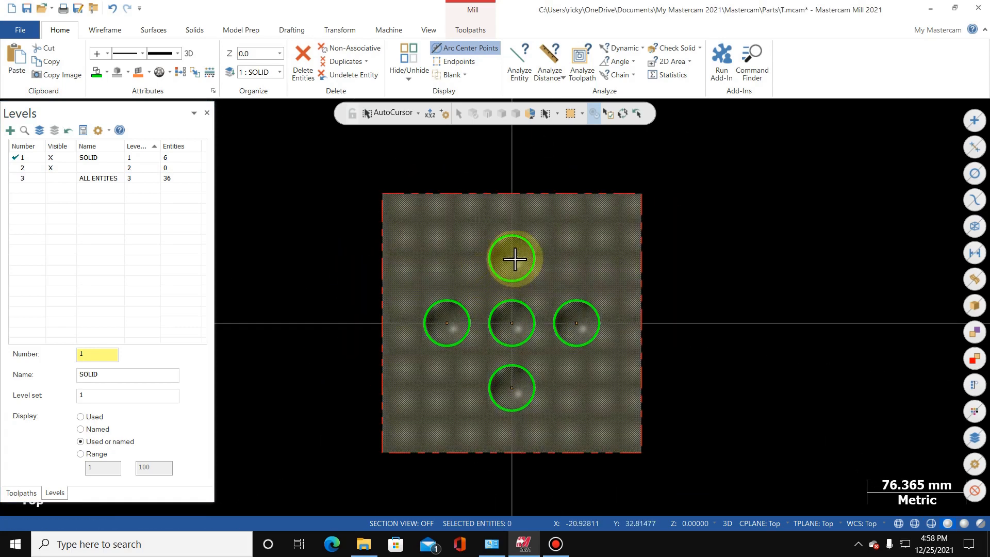
click(571, 328)
click(287, 210)
right_click(288, 209)
click(324, 330)
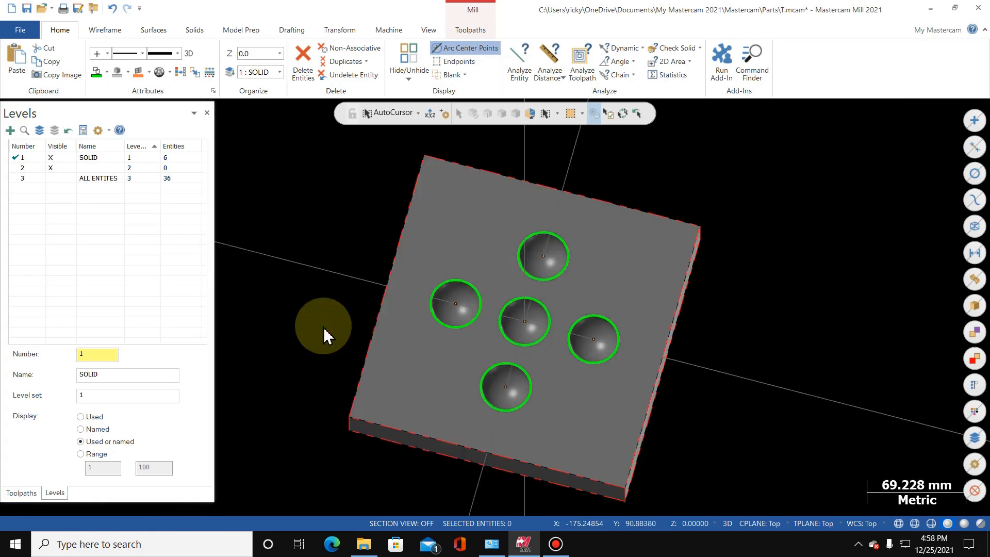
click(981, 524)
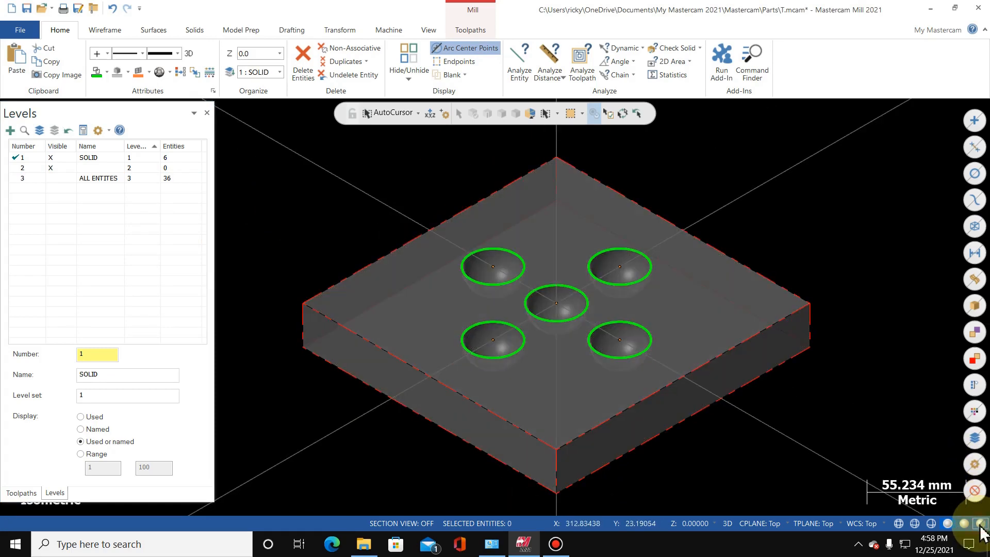
- Examine the shape and depth of the five hemispherical pockets through the translucent plate
scroll(478, 377, up, 2)
scroll(478, 376, up, 6)
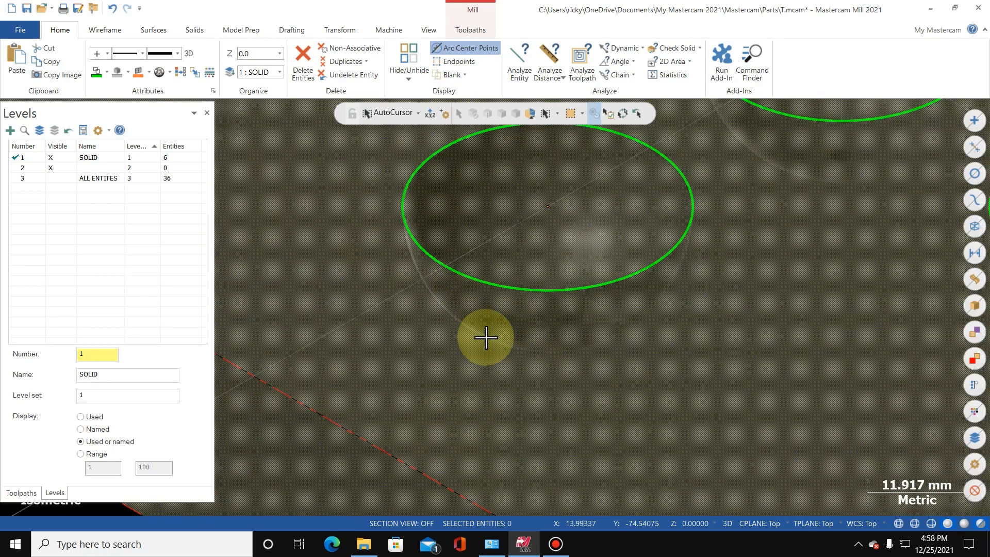
scroll(316, 424, down, 1)
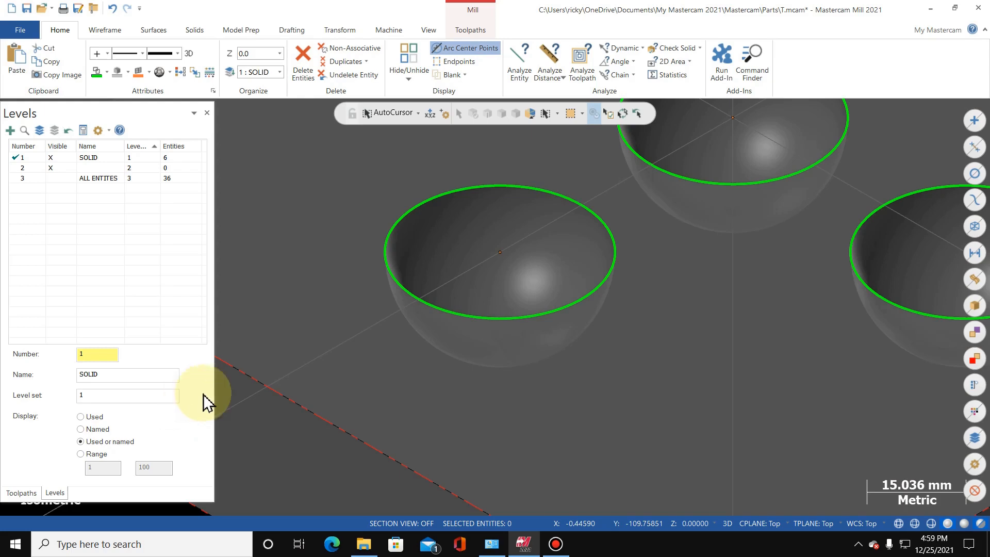
scroll(426, 332, down, 5)
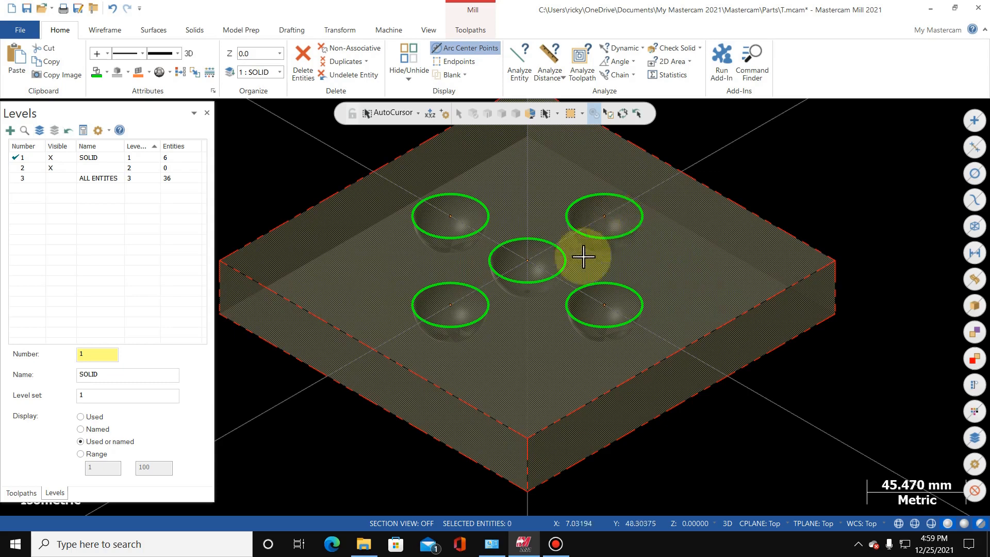
scroll(284, 388, up, 5)
scroll(249, 416, up, 1)
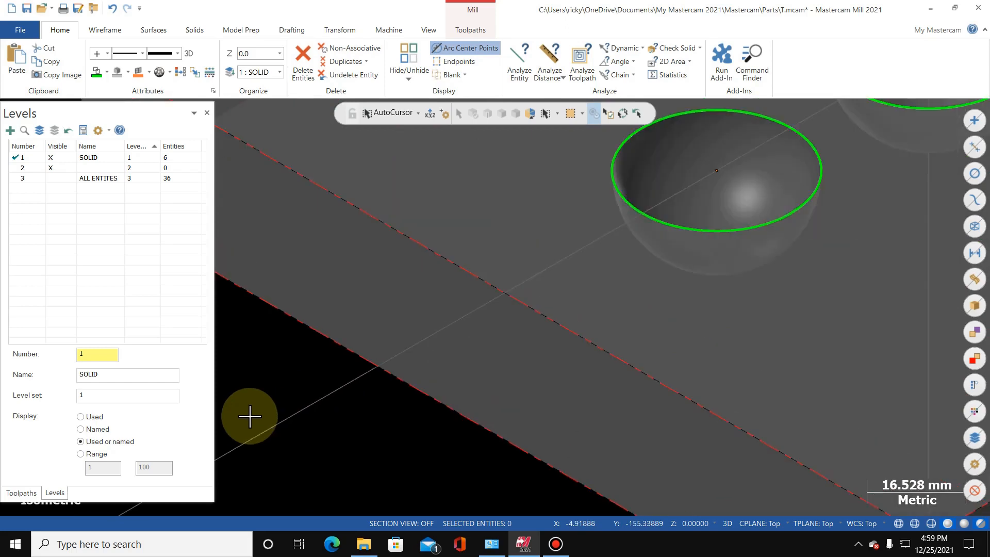
scroll(537, 272, down, 3)
scroll(559, 354, up, 2)
scroll(559, 354, up, 3)
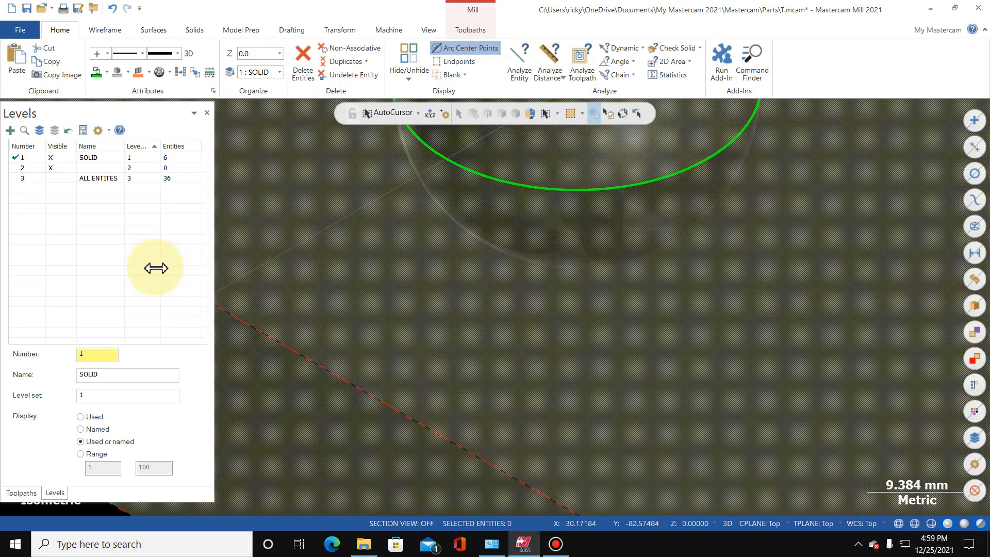
scroll(376, 241, down, 3)
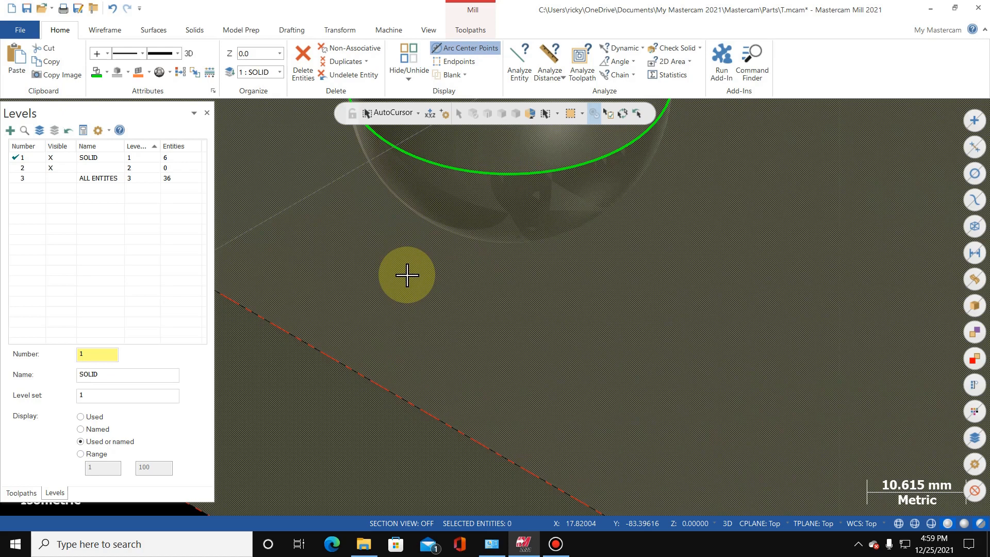
scroll(407, 275, down, 6)
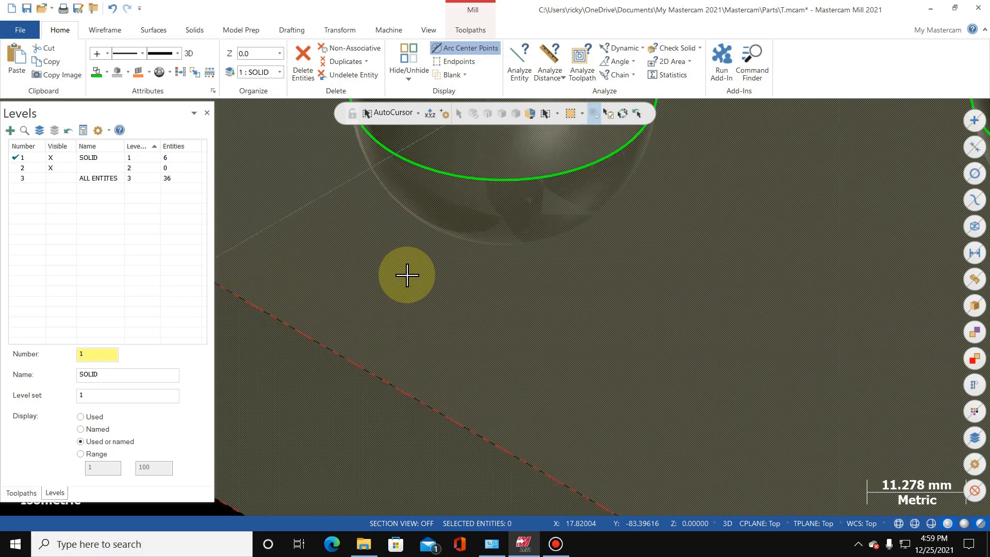
scroll(407, 275, down, 2)
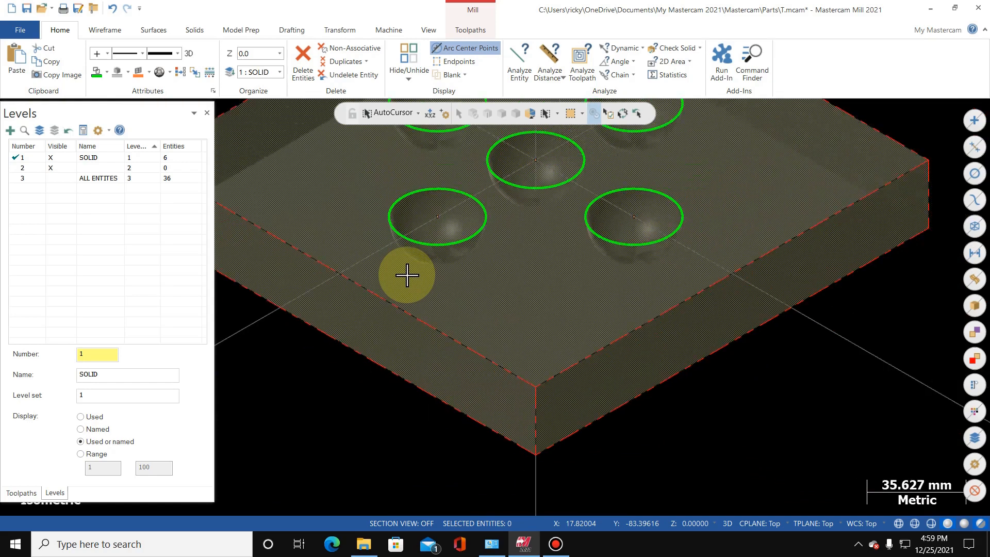
scroll(407, 275, down, 1)
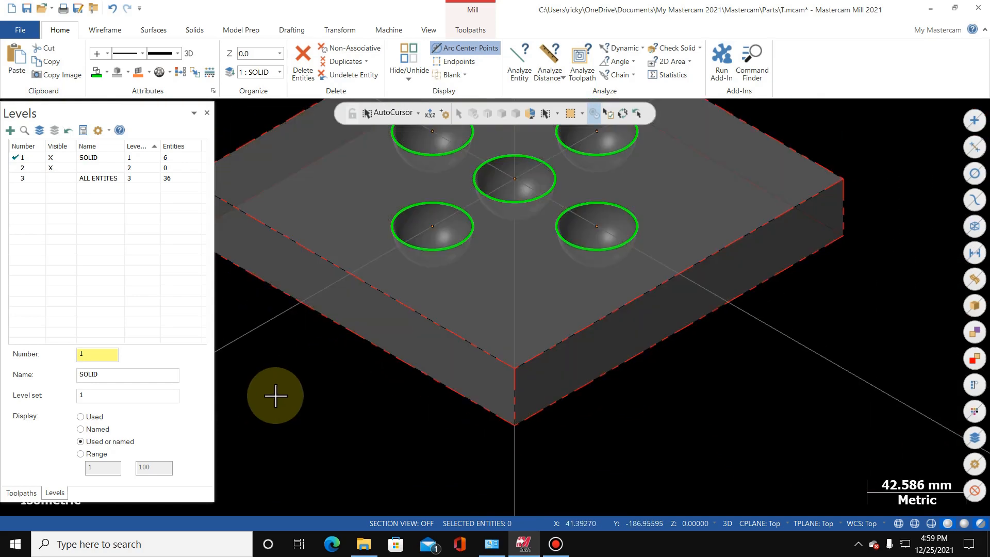
scroll(275, 395, down, 2)
scroll(281, 170, up, 2)
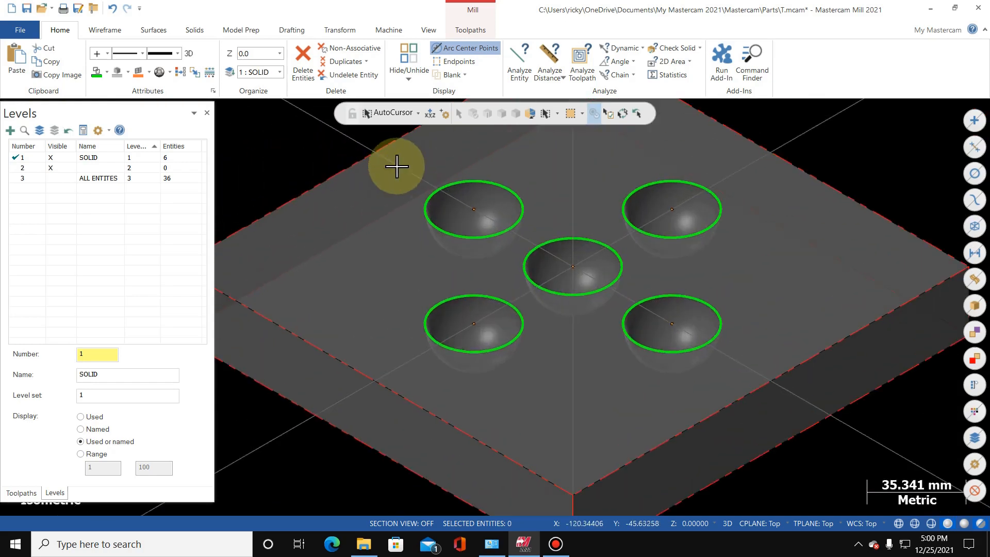
scroll(322, 139, down, 1)
scroll(323, 140, up, 1)
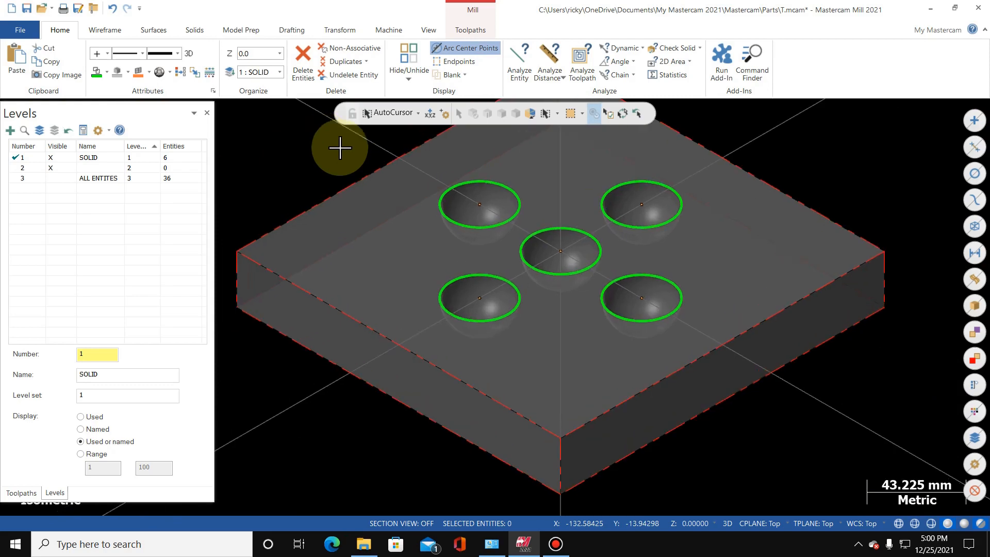
scroll(413, 387, up, 1)
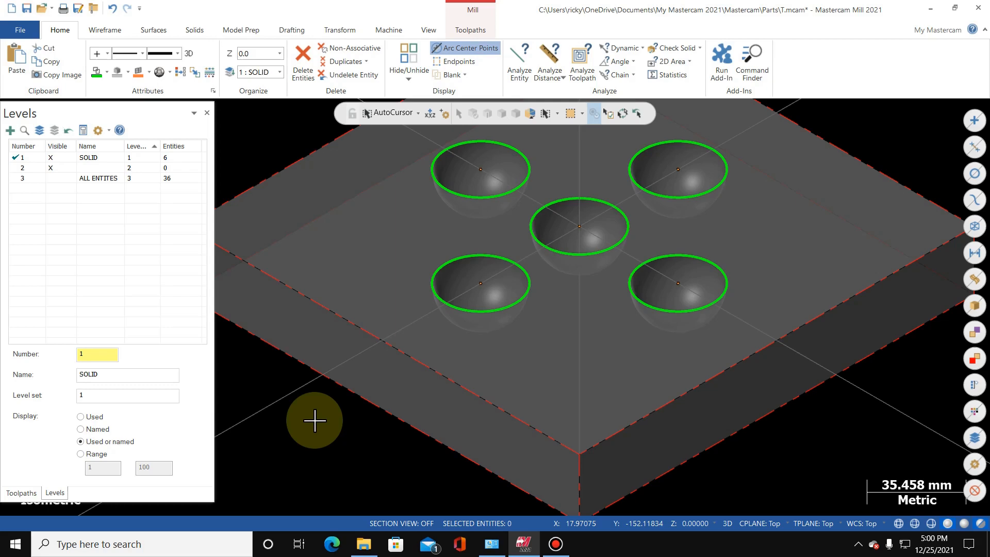
scroll(417, 339, up, 3)
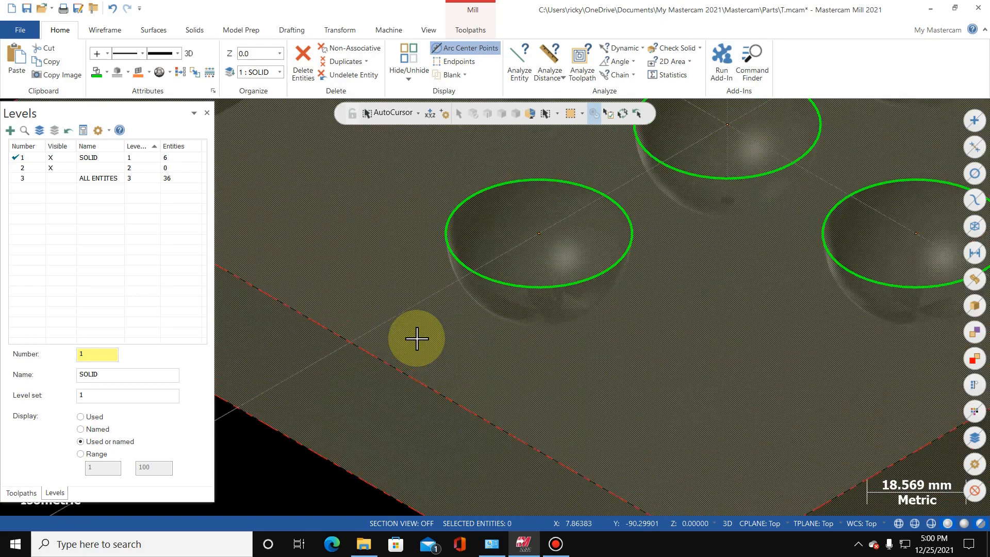
scroll(417, 339, up, 2)
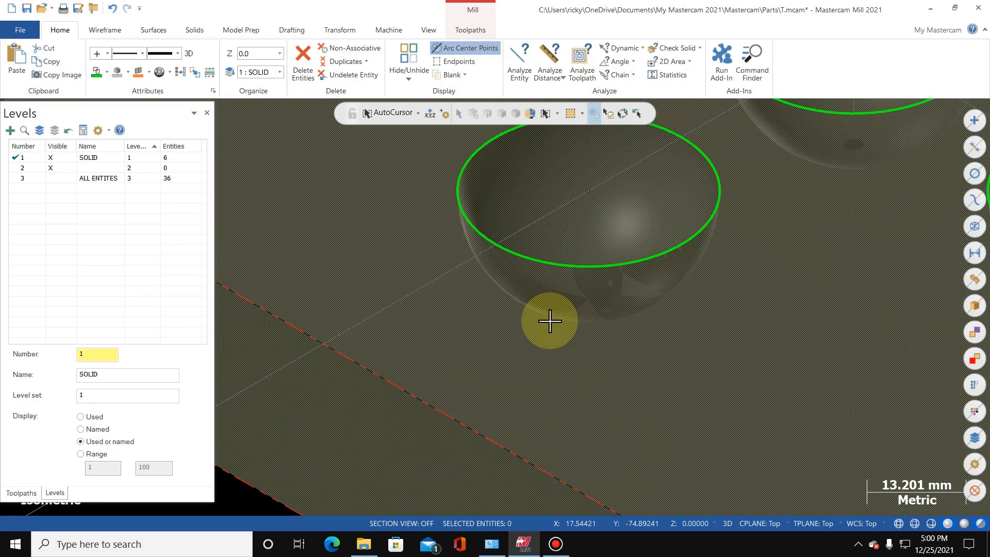
scroll(380, 331, down, 5)
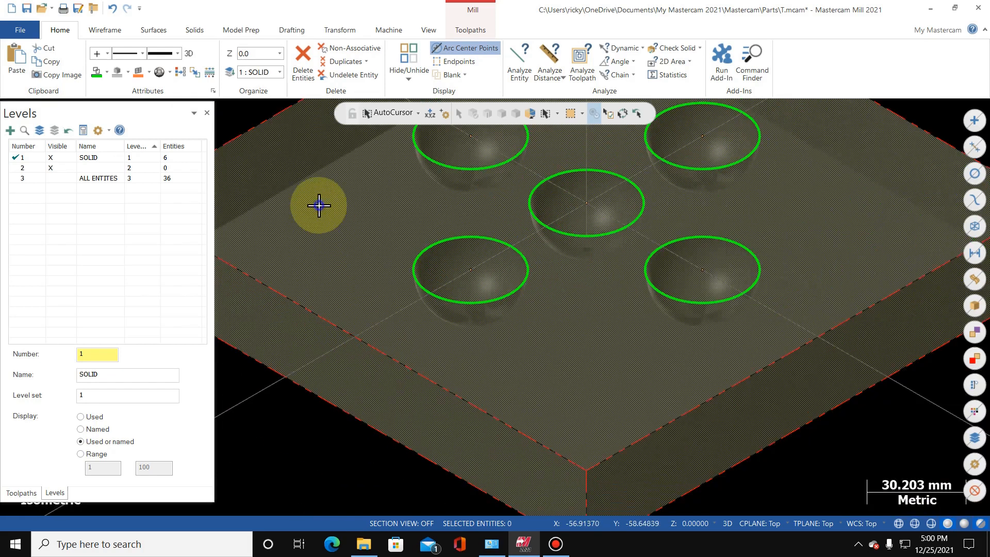
- Switch to the top view and make level 2 the active level
right_click(318, 205)
click(362, 275)
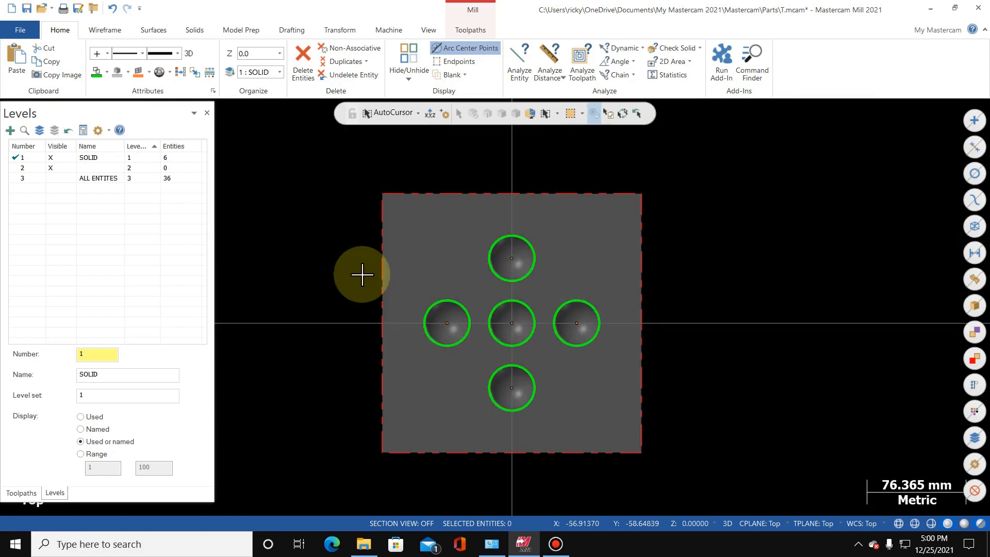
click(30, 167)
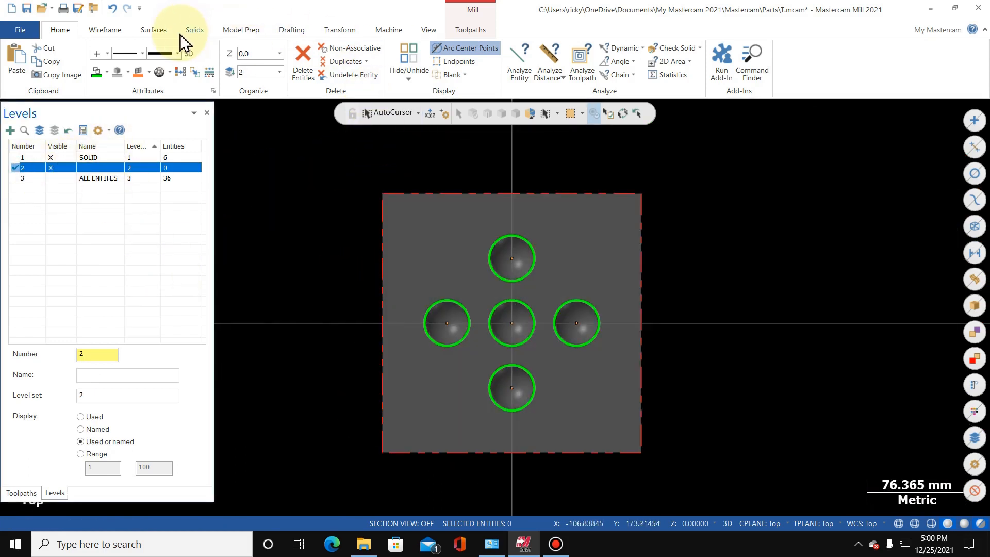
- Create surfaces from the solid faces of all five hemispherical pockets, keeping the original solid
click(155, 32)
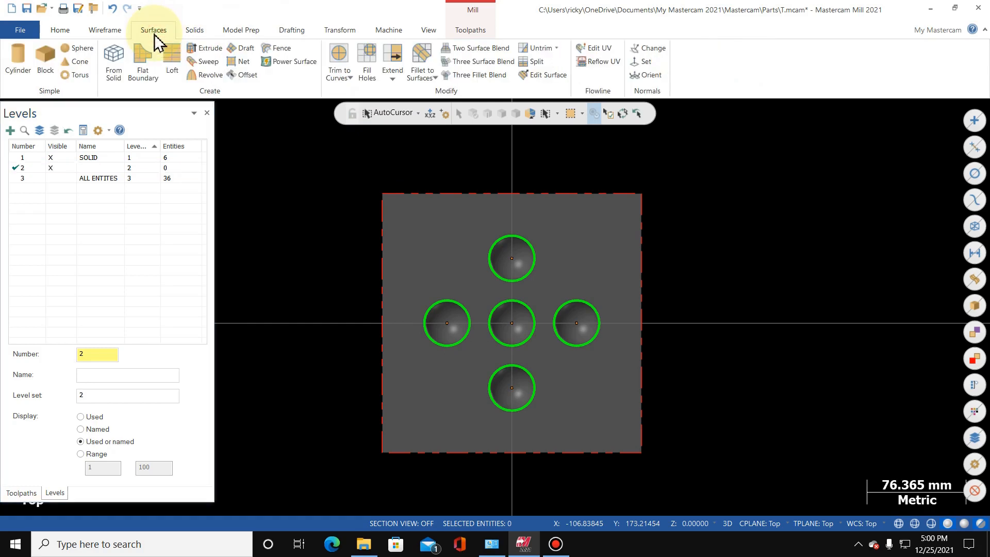
click(120, 82)
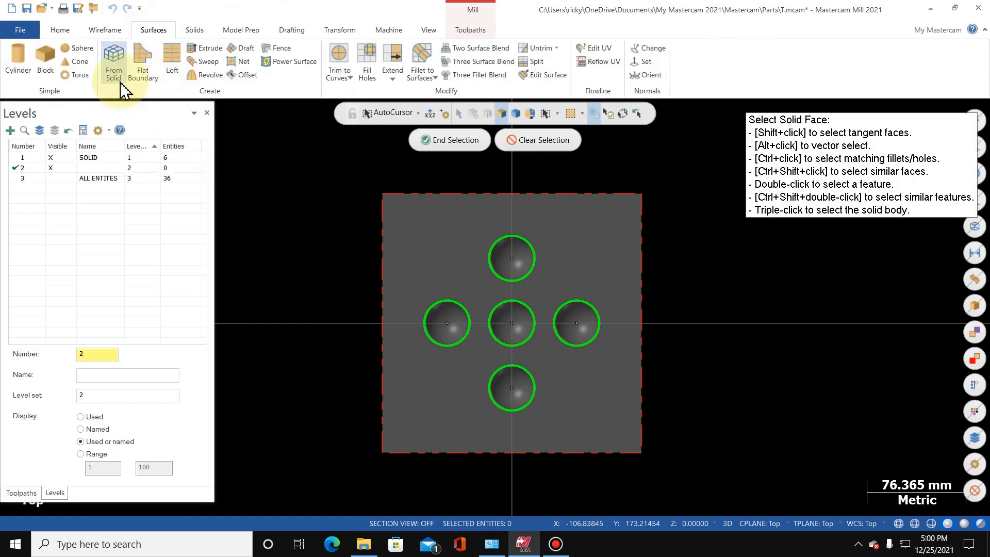
click(442, 325)
click(510, 261)
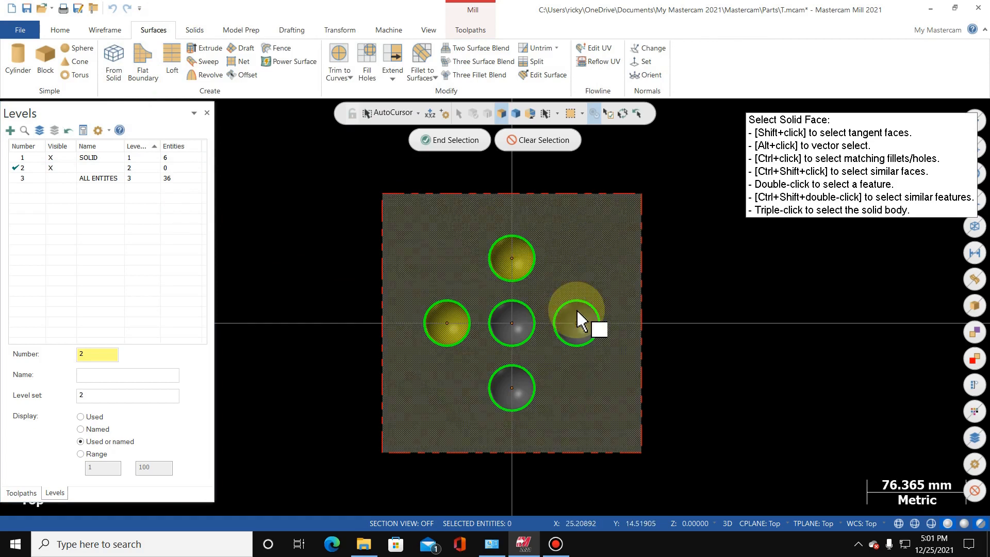
click(580, 325)
click(522, 401)
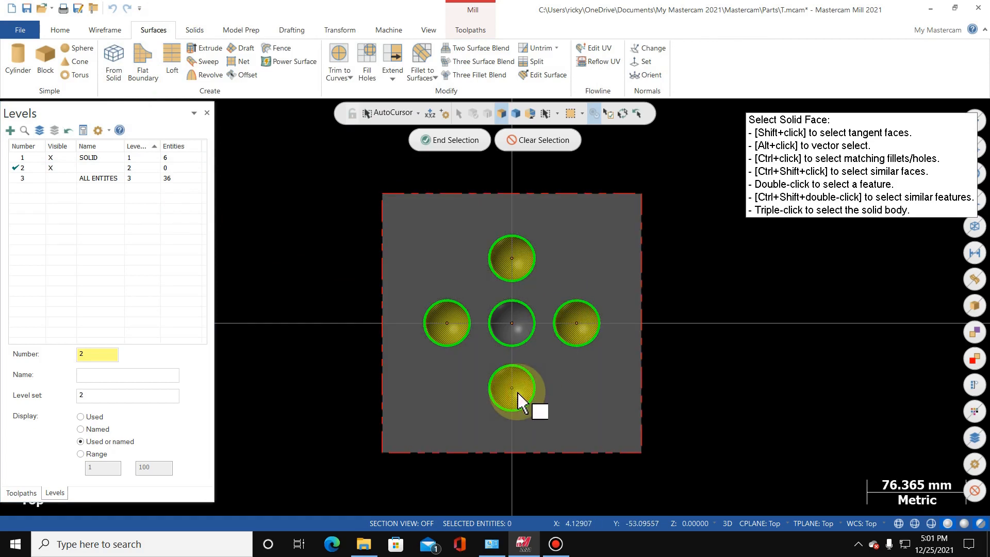
click(521, 330)
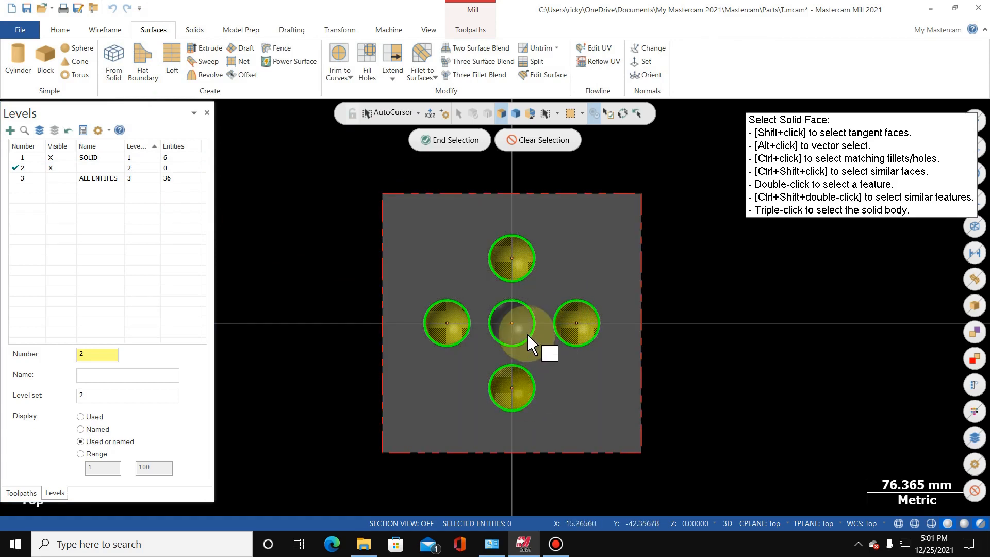
click(450, 144)
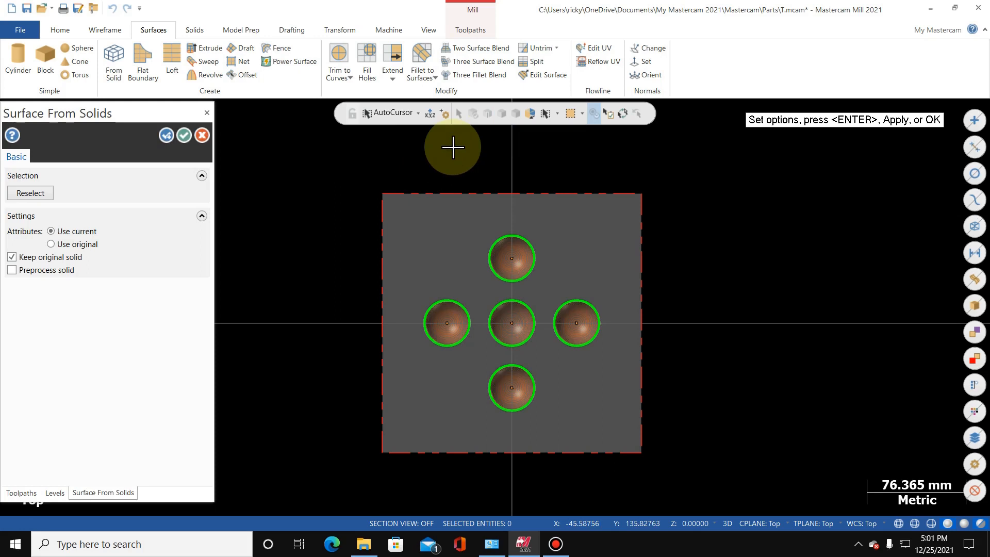
click(184, 135)
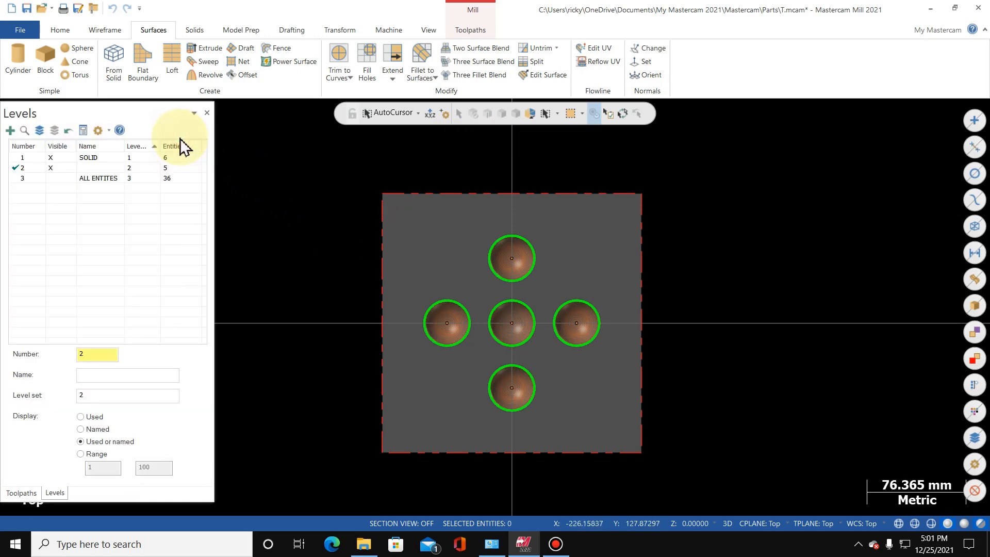
- Hide the SOLID level in isometric view to examine the five pocket surfaces, and show the level again
right_click(298, 213)
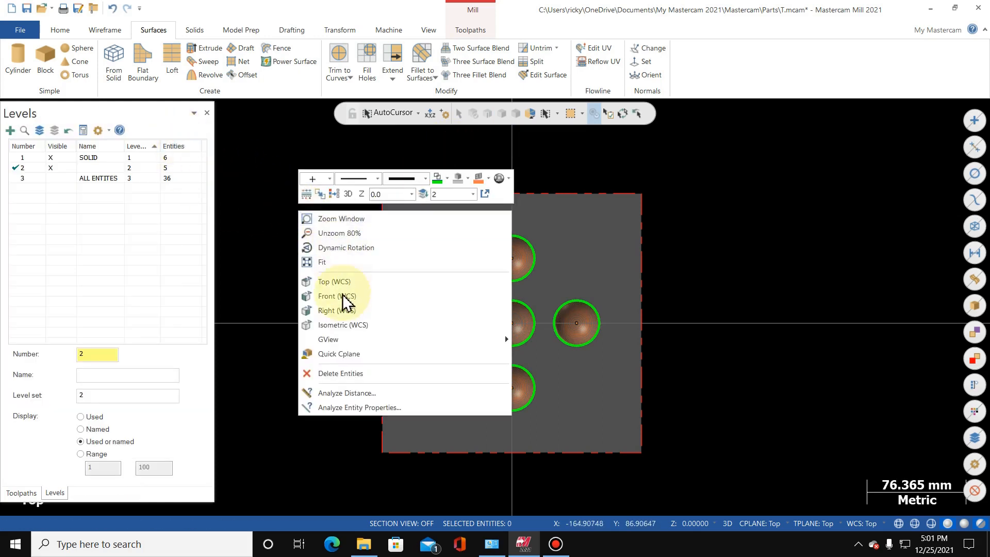
click(339, 327)
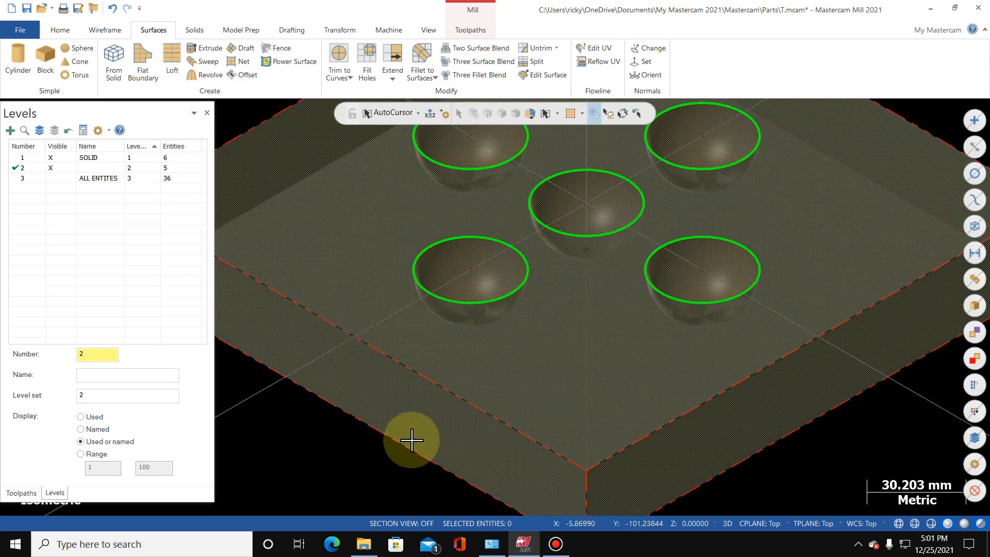
scroll(432, 434, down, 3)
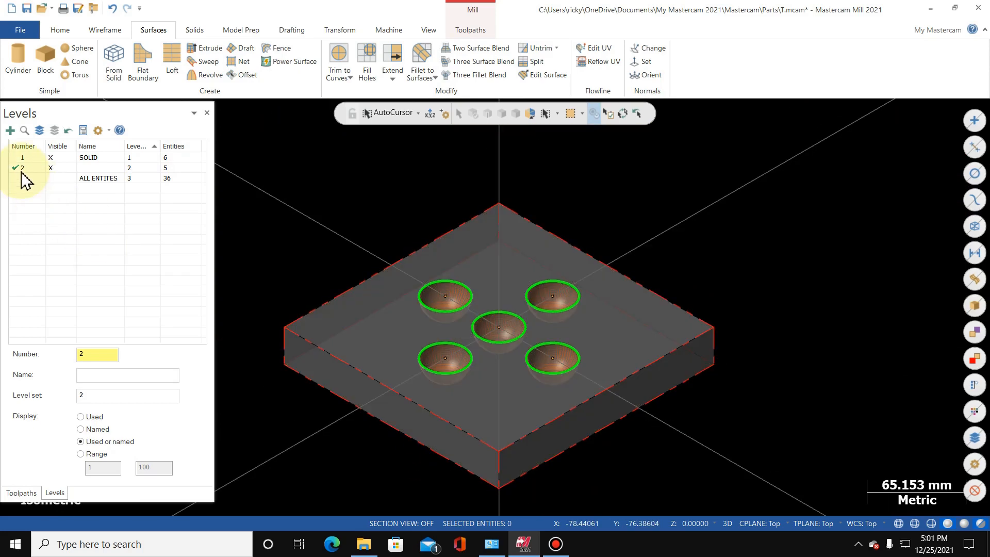
click(59, 157)
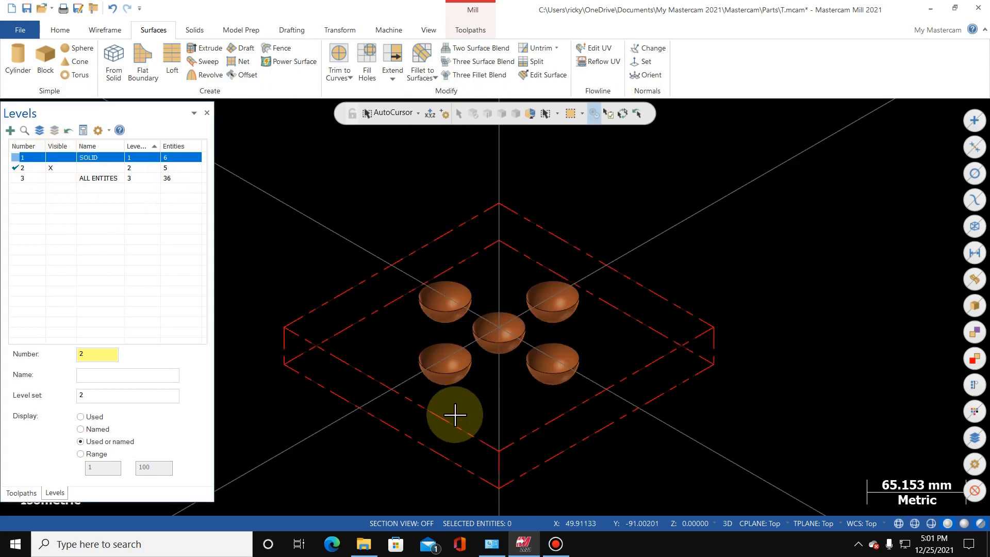
scroll(454, 414, up, 2)
scroll(454, 414, up, 1)
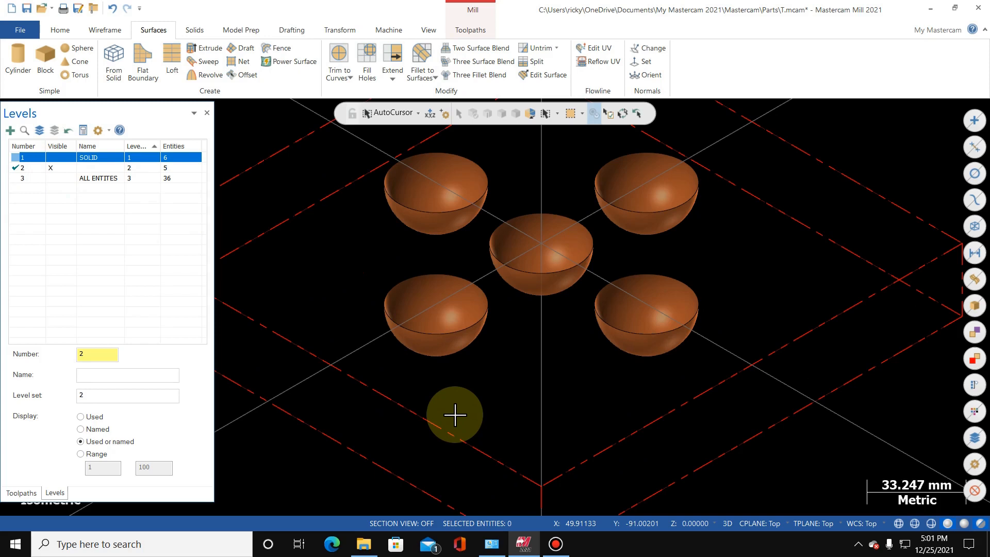
scroll(530, 398, down, 3)
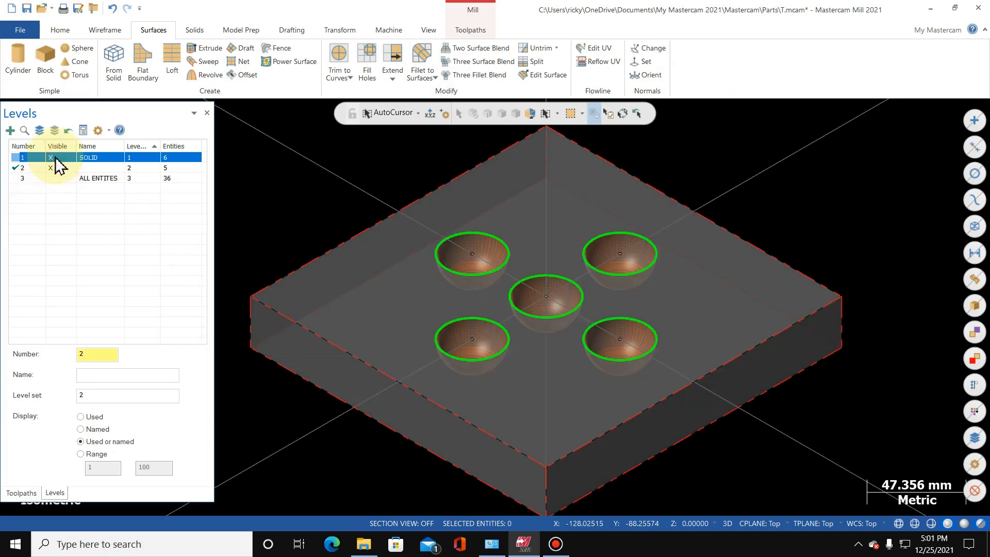
- Move the five circles around the pocket rims to level 2, and hide the SOLID level
click(445, 235)
click(595, 237)
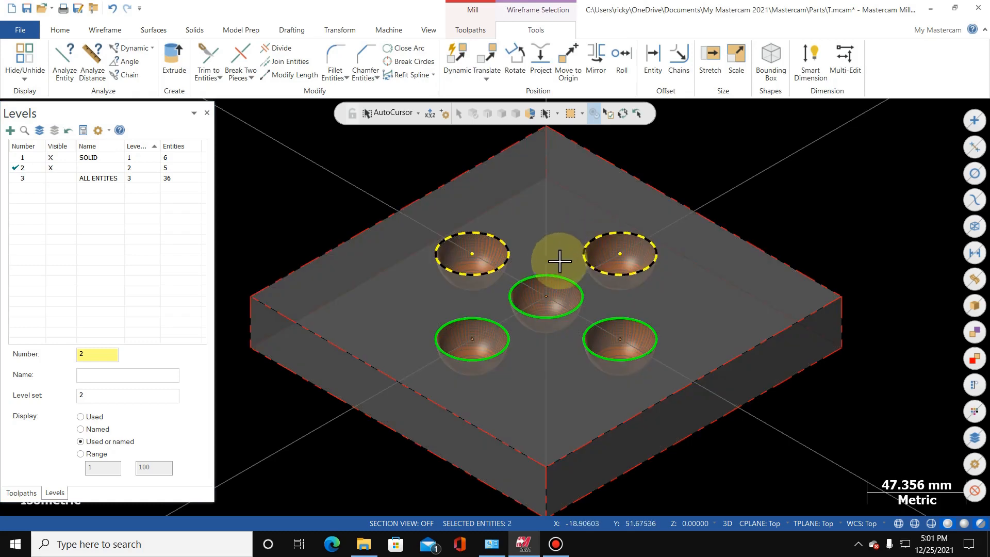
click(548, 276)
click(613, 317)
click(467, 320)
right_click(314, 177)
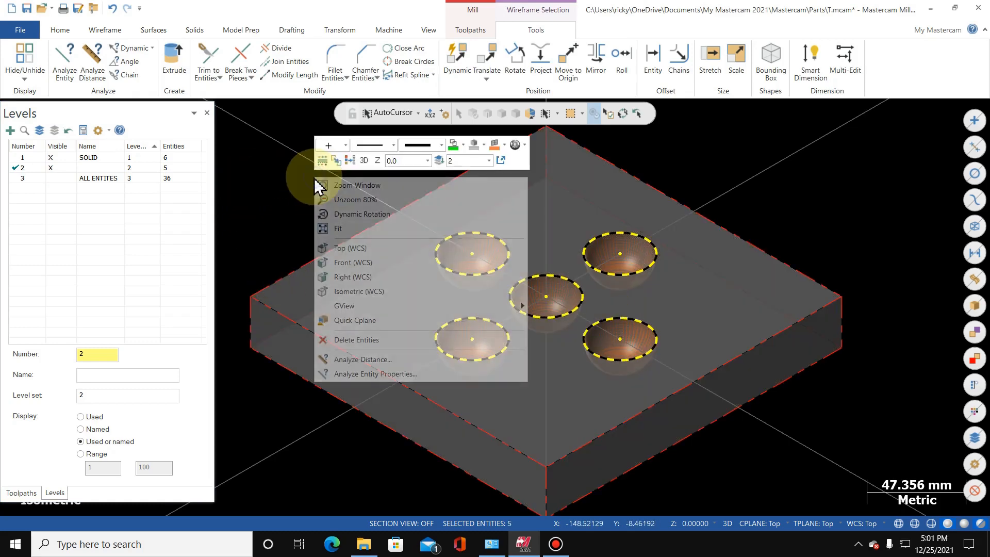
click(437, 163)
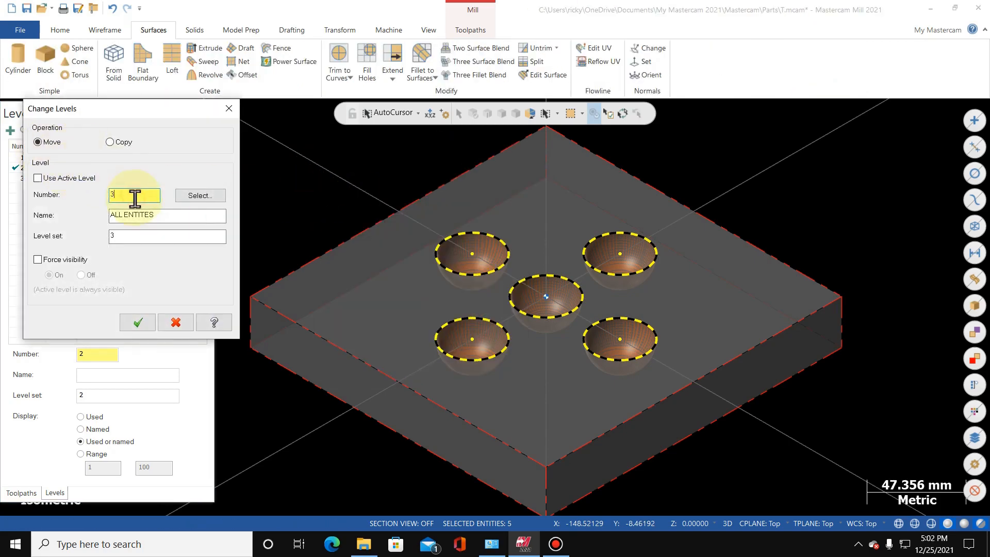
text(2)
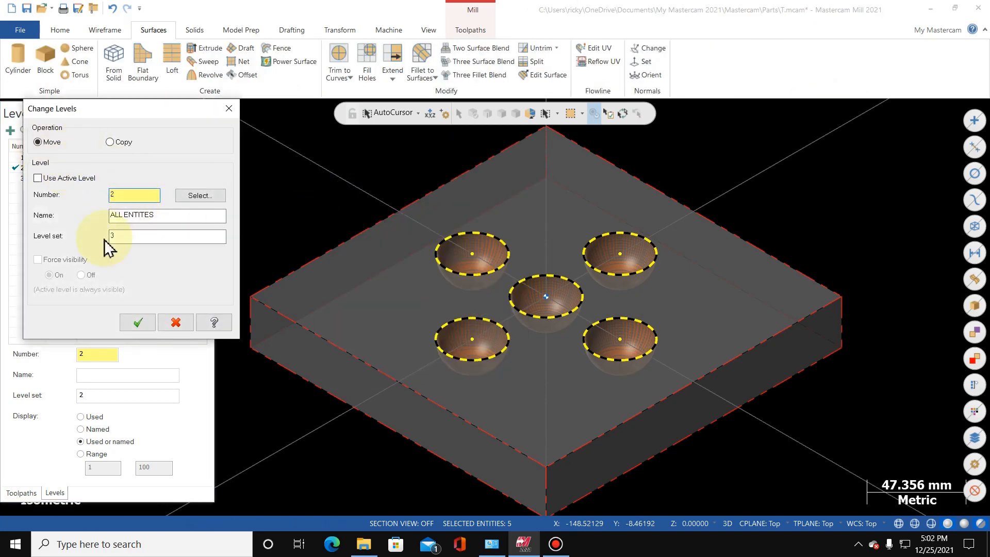
click(138, 323)
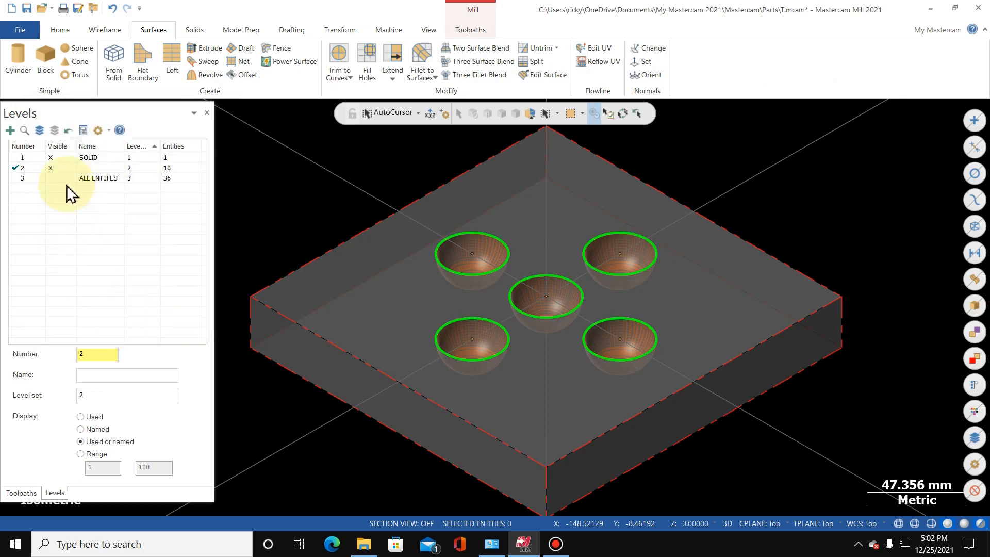
click(57, 159)
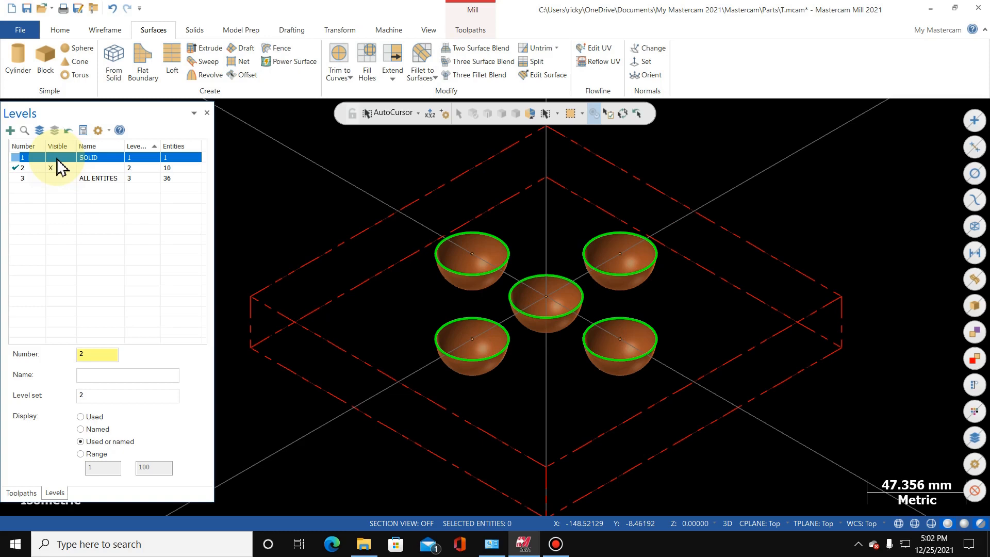
- Rename the machine group as 3D MACHINING LEVEL 1
click(429, 29)
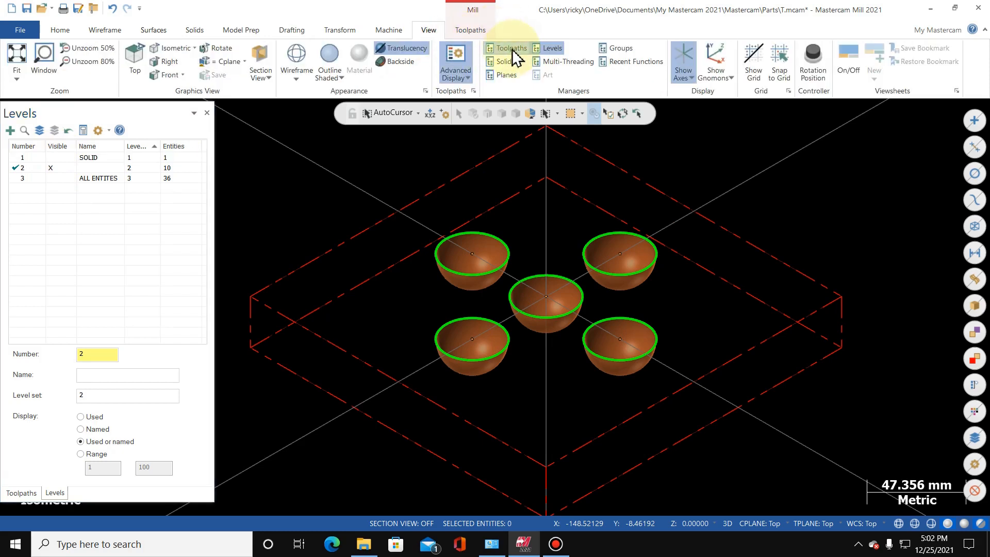
click(20, 493)
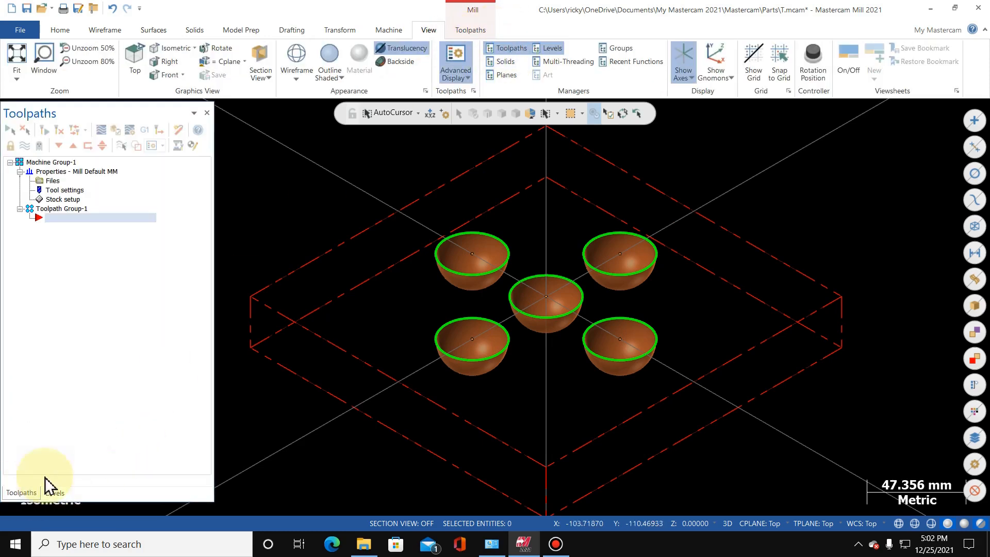
right_click(56, 163)
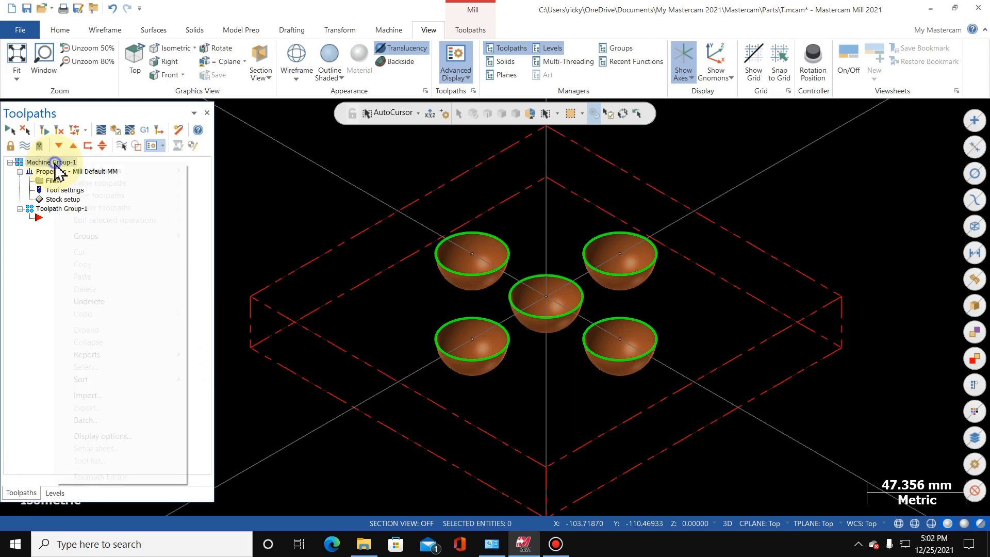
mouse_move(98, 242)
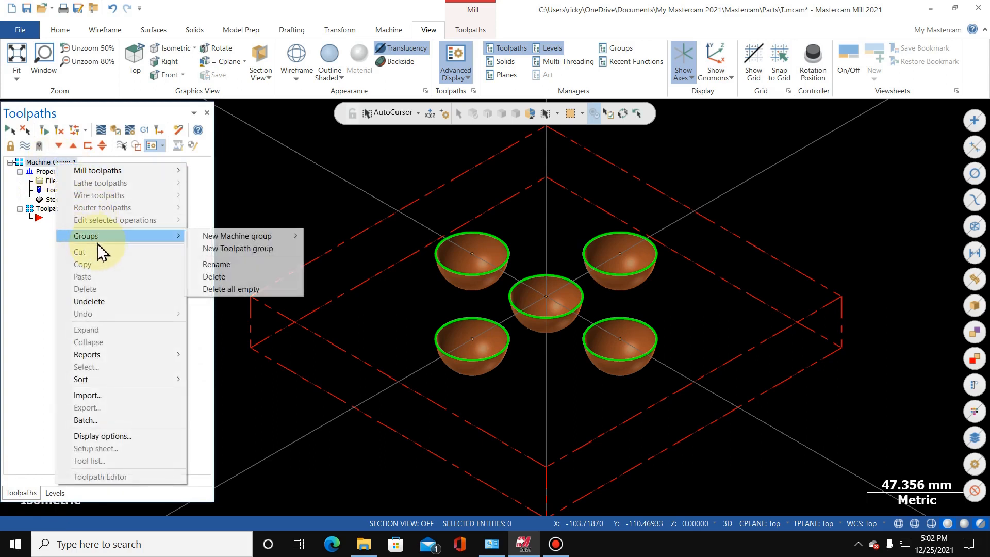
click(208, 275)
click(623, 219)
right_click(68, 168)
mouse_move(98, 240)
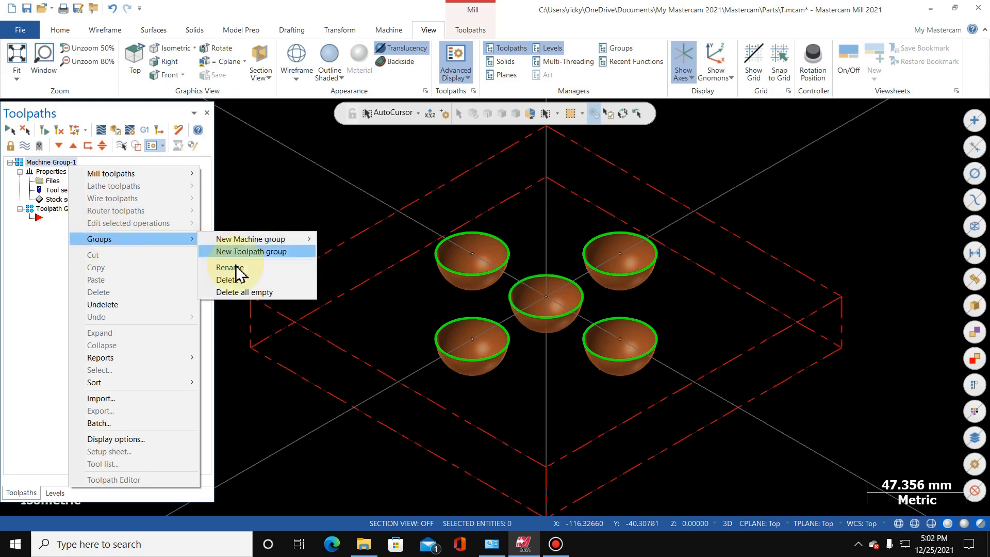
click(248, 266)
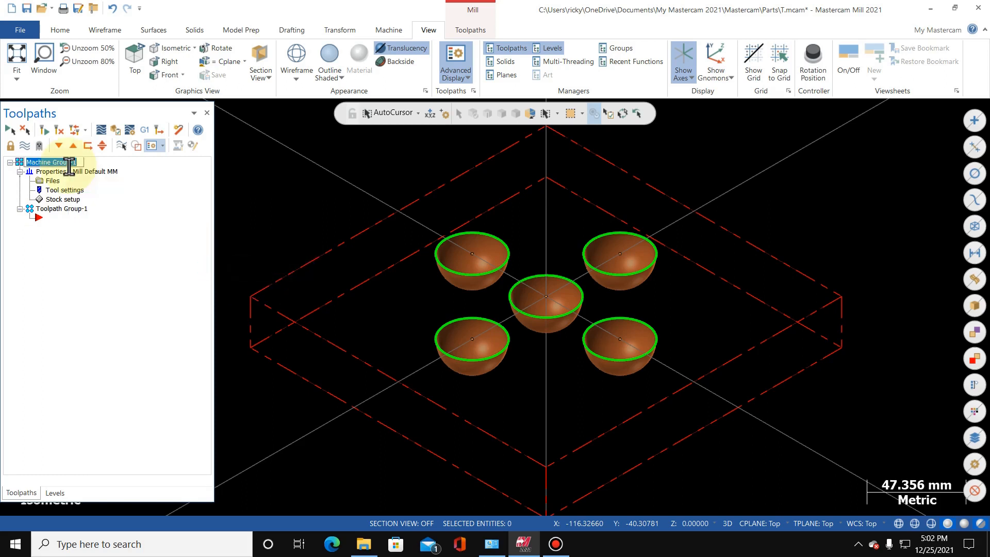
text(3D M)
text(ACHINING LEVEL 1)
- Open the machine group's stock setup and try to size the rectangular stock from all solids
double_click(65, 190)
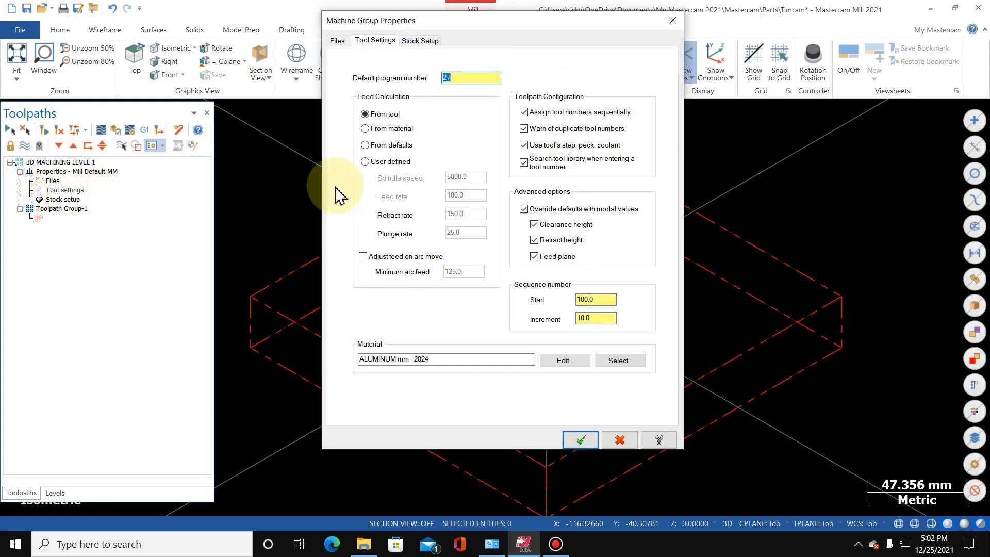
click(454, 78)
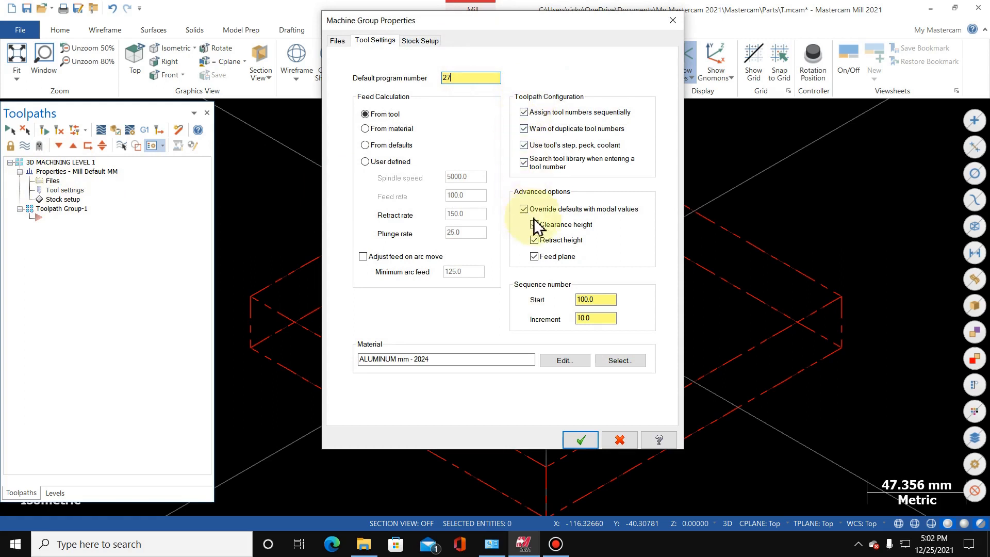
click(426, 45)
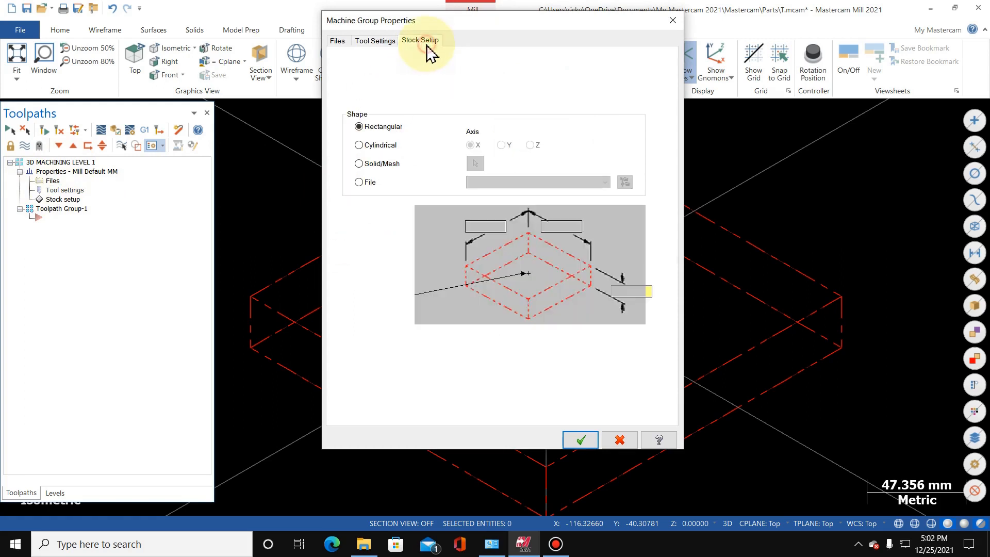
click(510, 400)
click(509, 400)
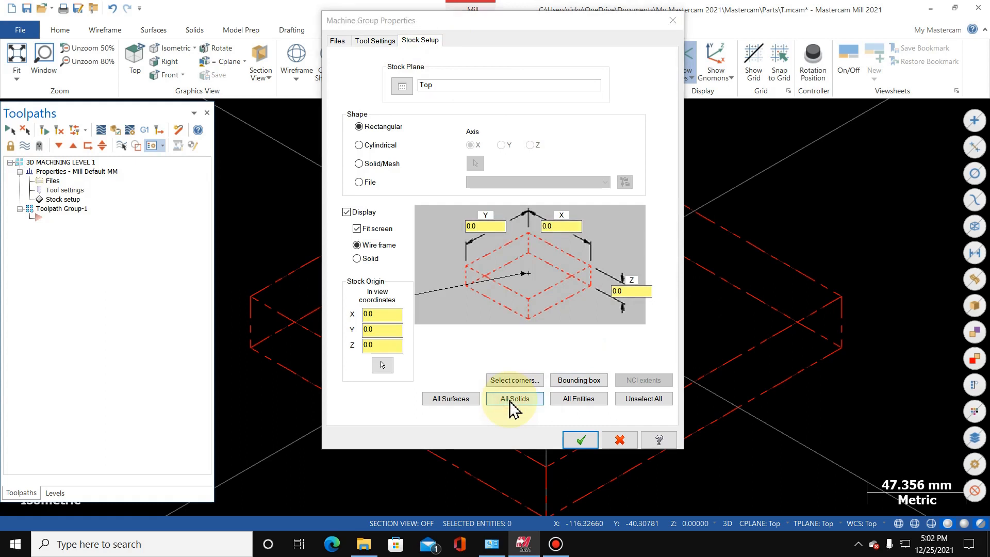
click(510, 399)
click(509, 399)
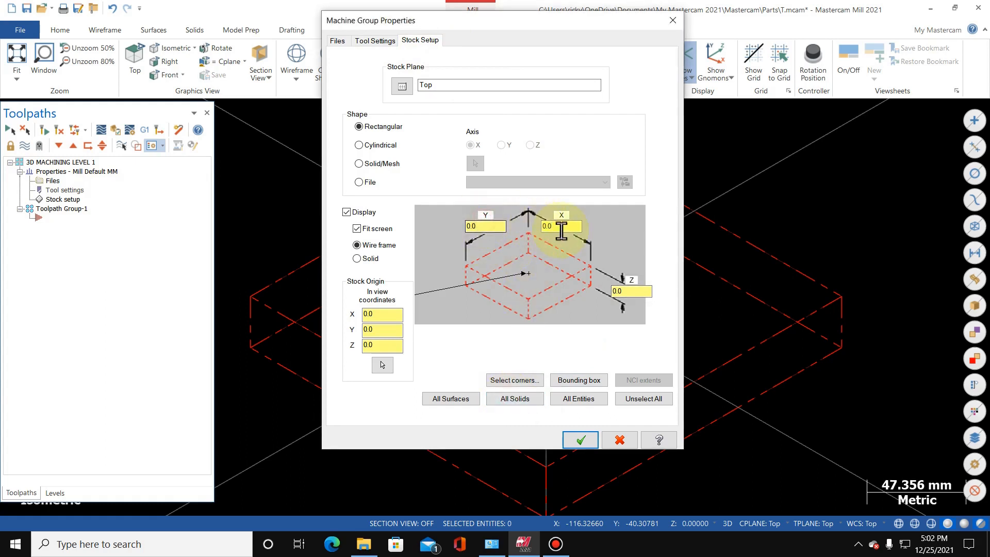
- Make the SOLID level visible and size the rectangular stock from all solids to 200 x 200 x 30 mm
click(55, 492)
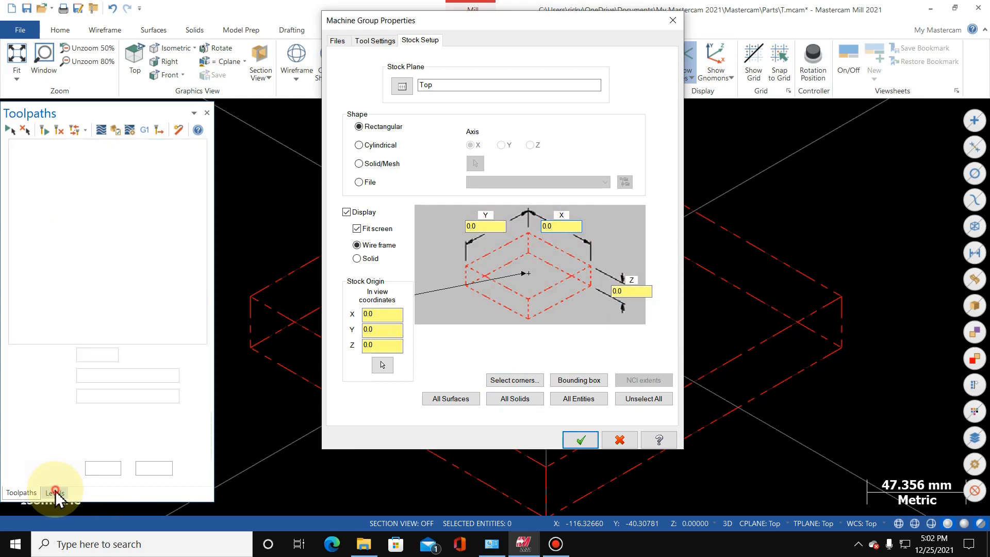
click(57, 157)
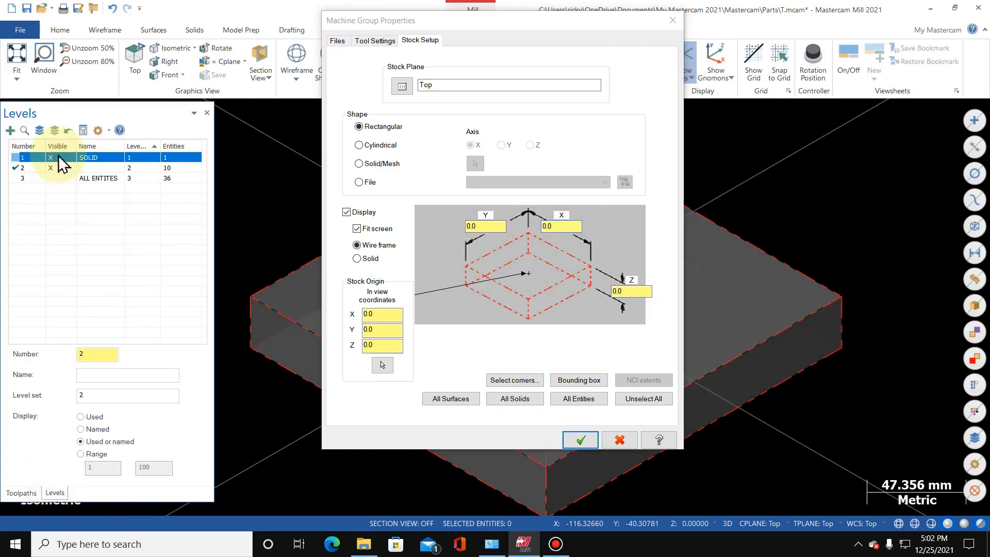
click(522, 399)
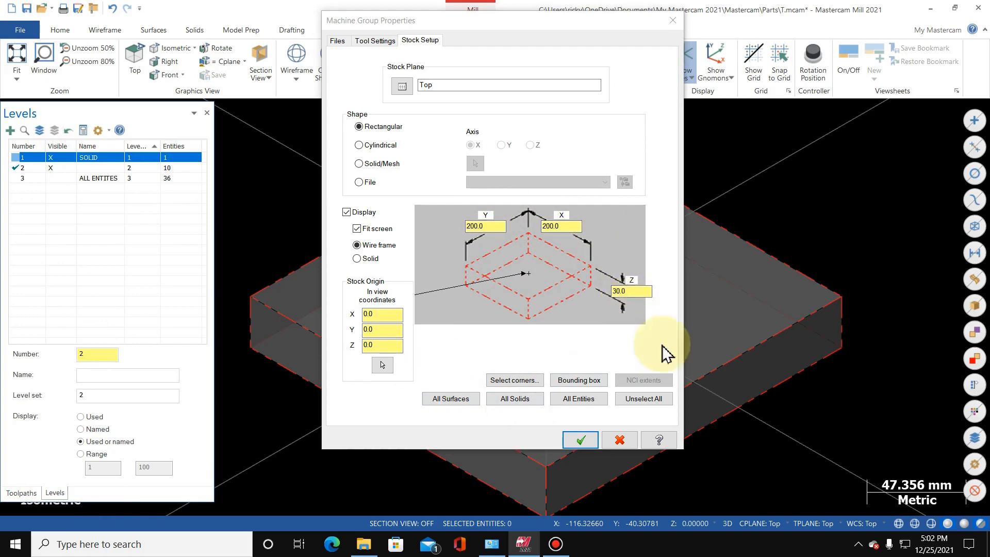
click(580, 440)
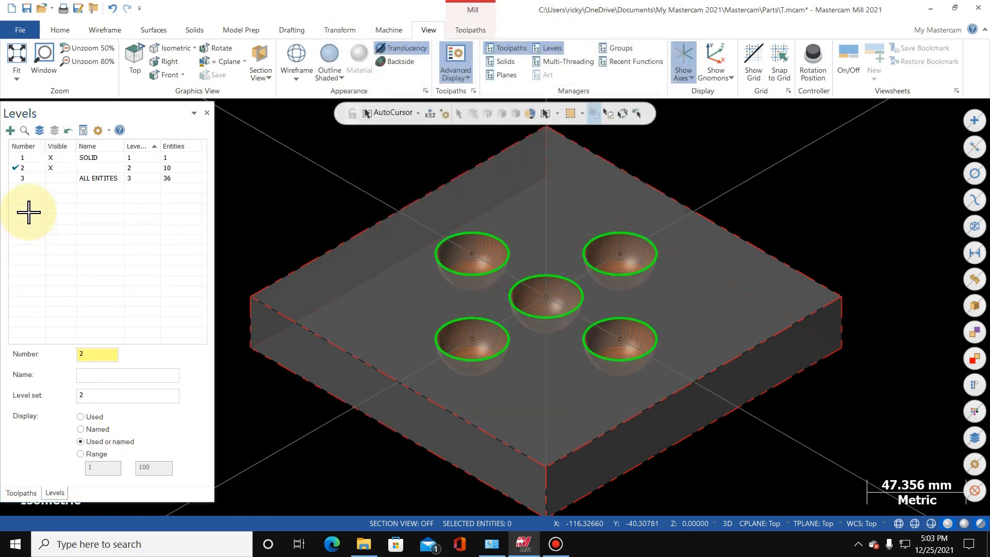
- Hide the SOLID level and check the stock dimensions in the machine group's stock setup
click(63, 161)
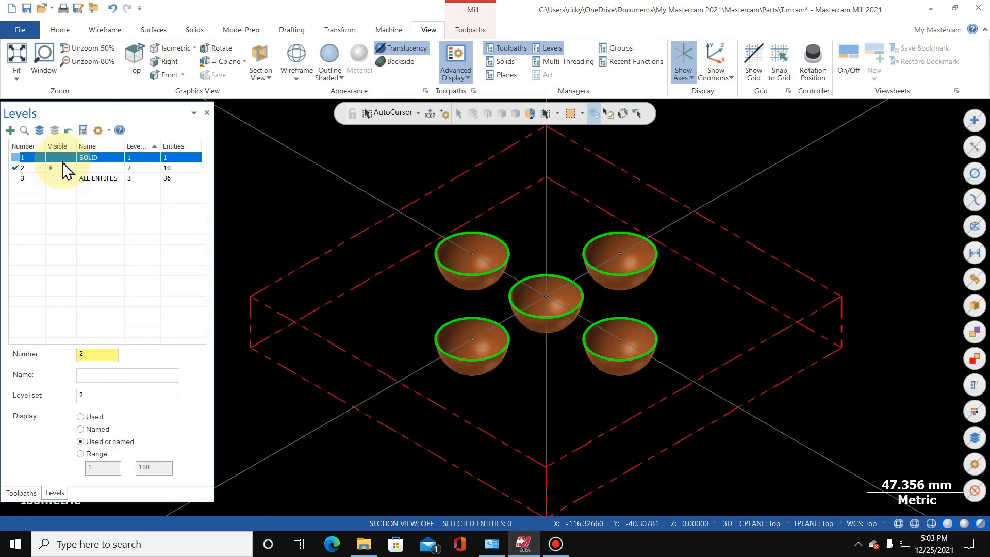
click(20, 493)
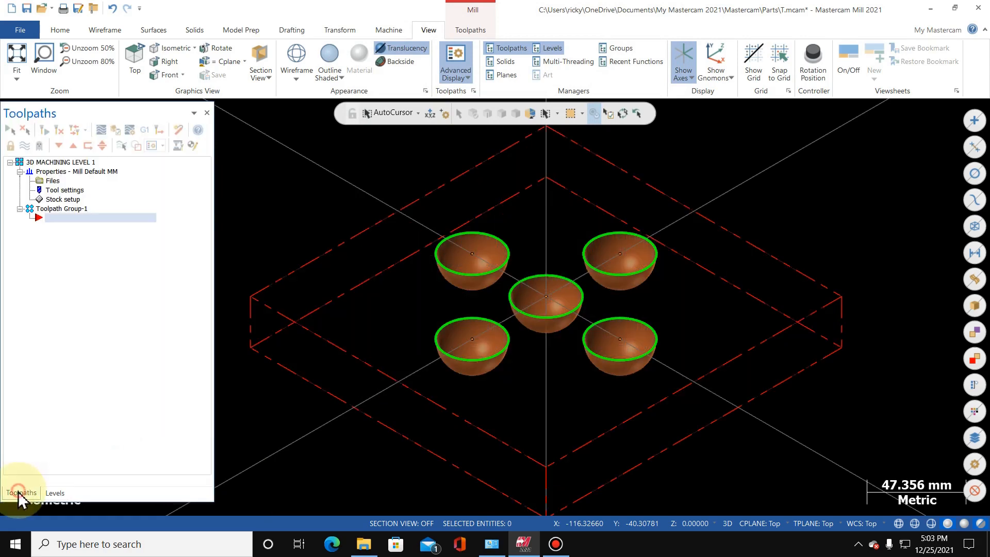
click(65, 200)
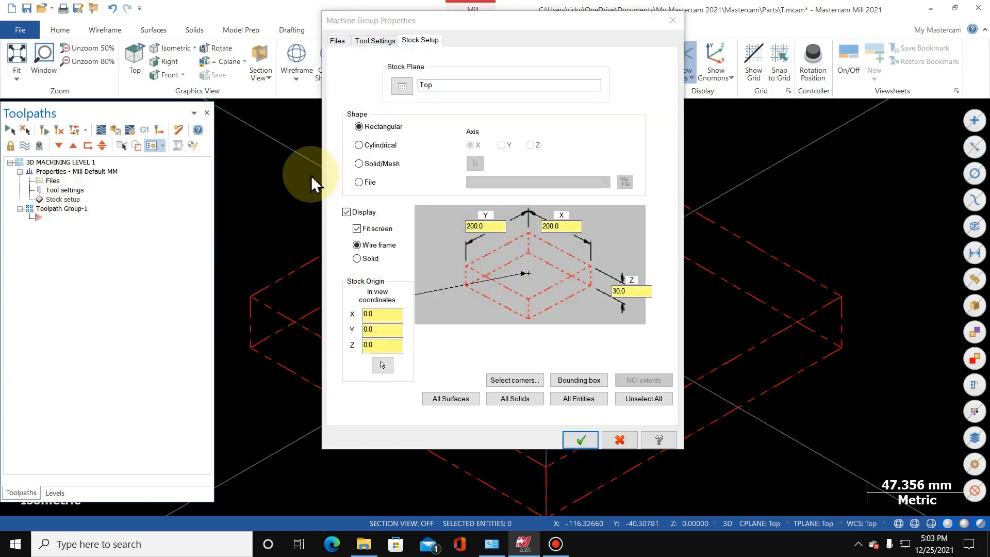
click(625, 291)
click(581, 440)
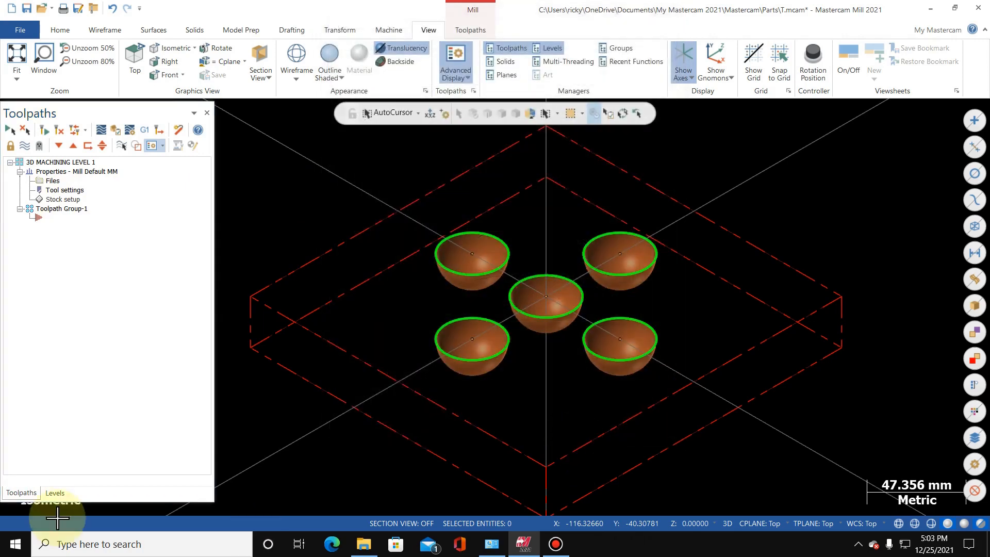
- Rename the toolpath group under the machine group as ROUGHING
right_click(69, 209)
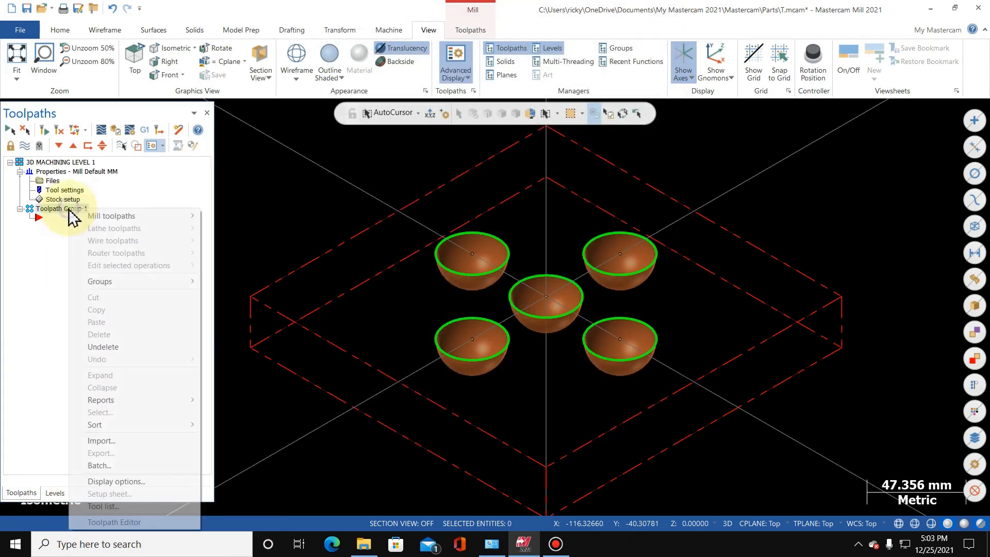
mouse_move(103, 281)
click(230, 310)
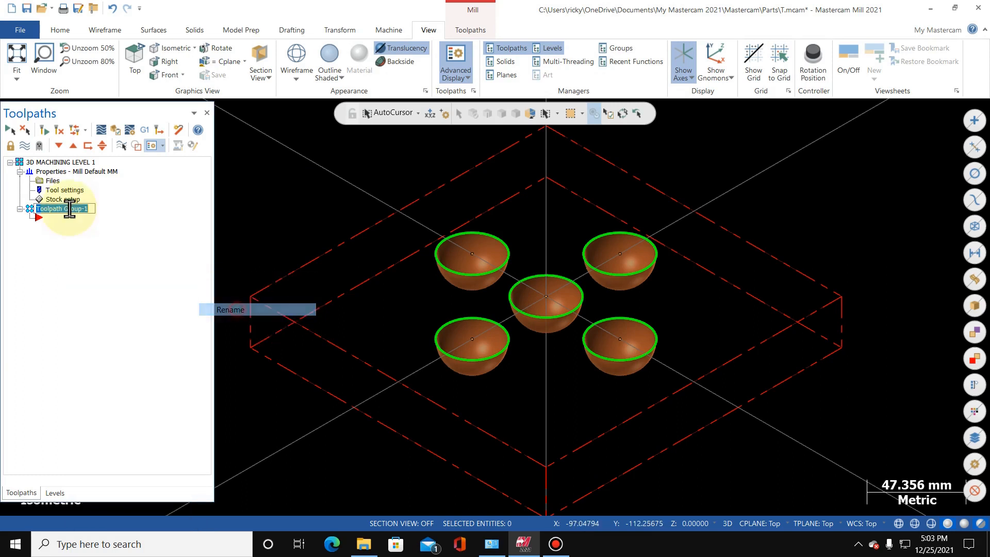
text(ROUG)
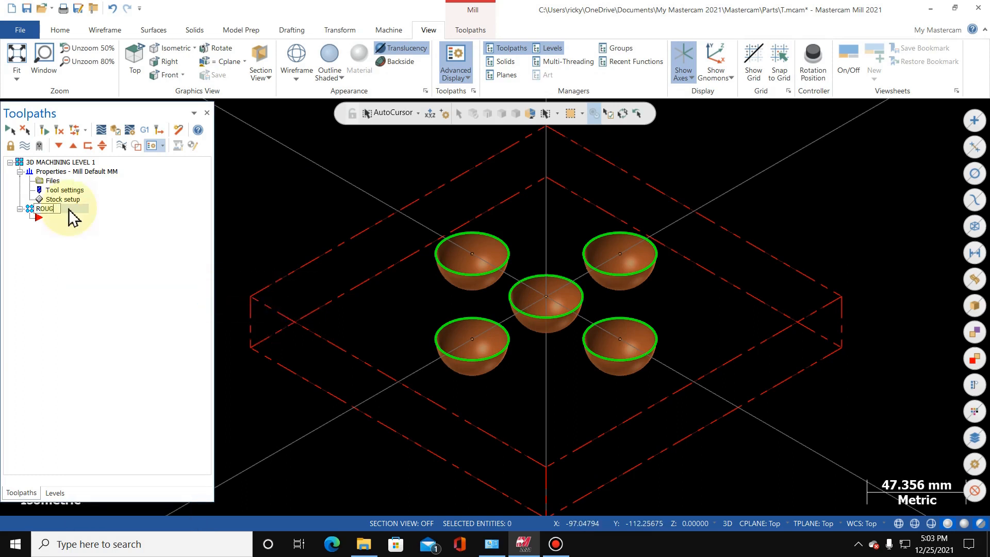
key(Return)
- Start a 3D Pocket roughing toolpath in the ROUGHING group
click(477, 31)
click(394, 78)
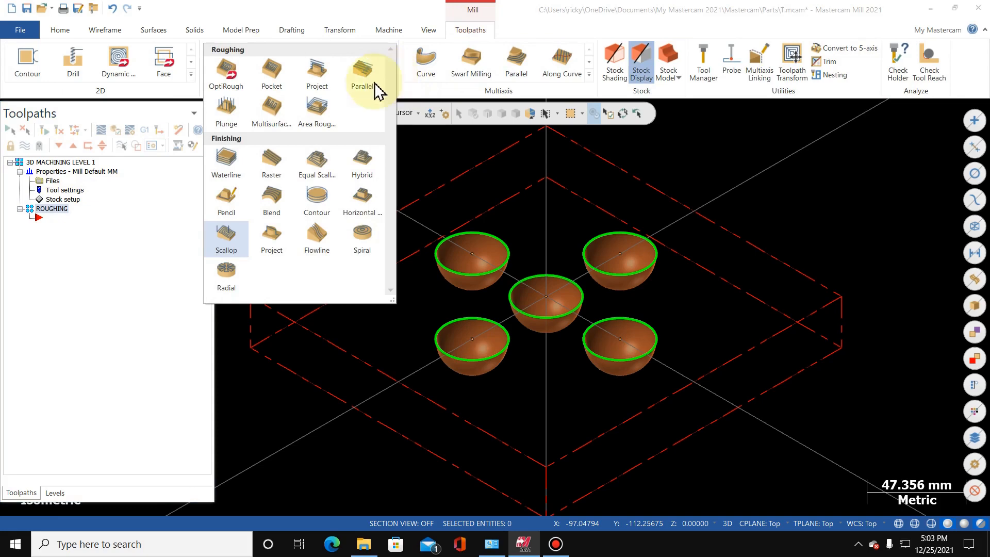
click(269, 74)
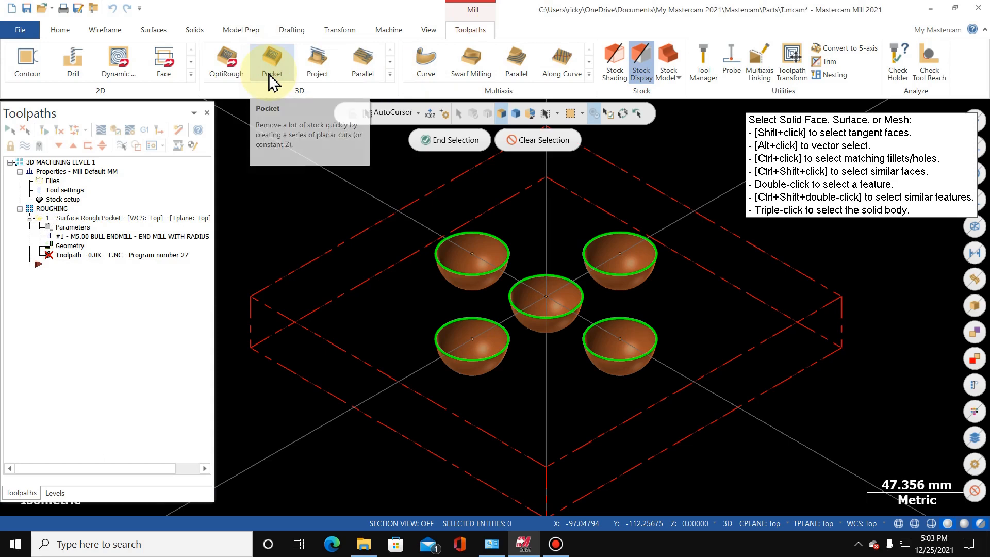
- Show the SOLID level to compare the plate with the pocket surfaces, and hide the level again
click(55, 493)
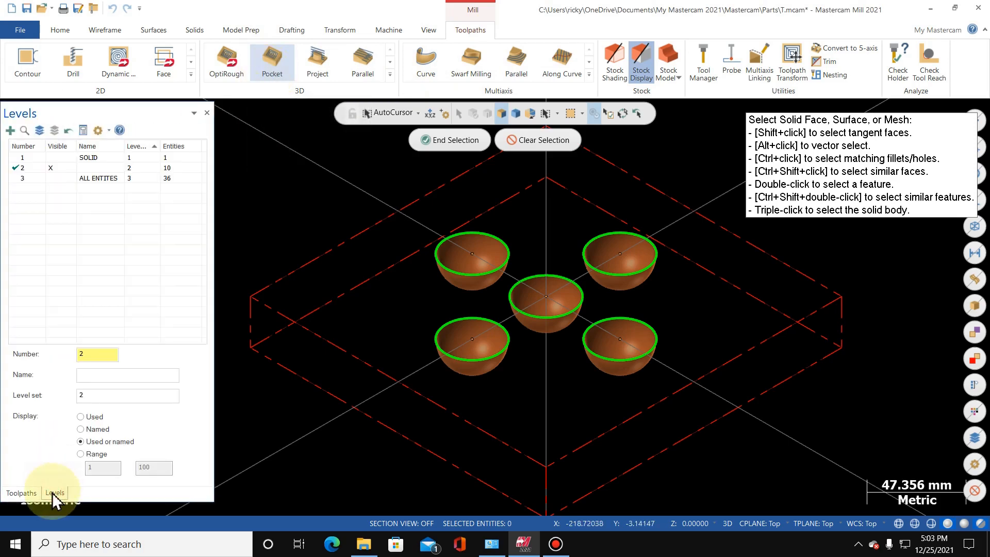
click(60, 159)
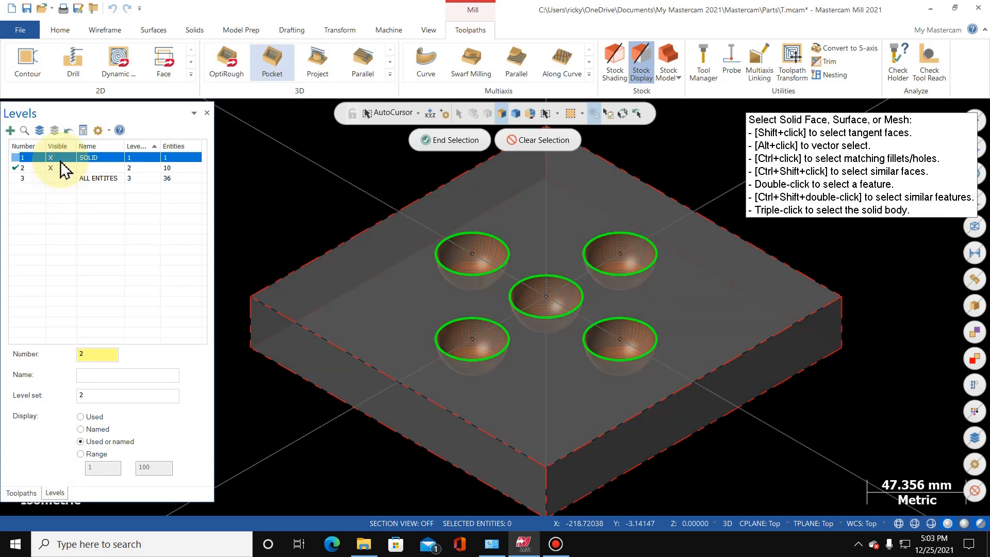
click(60, 160)
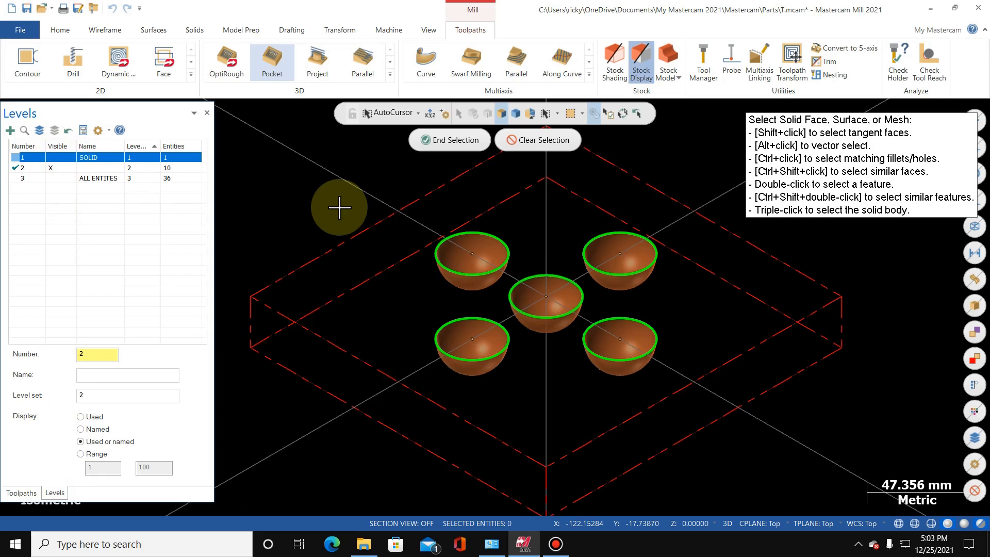
drag(790, 156, 731, 122)
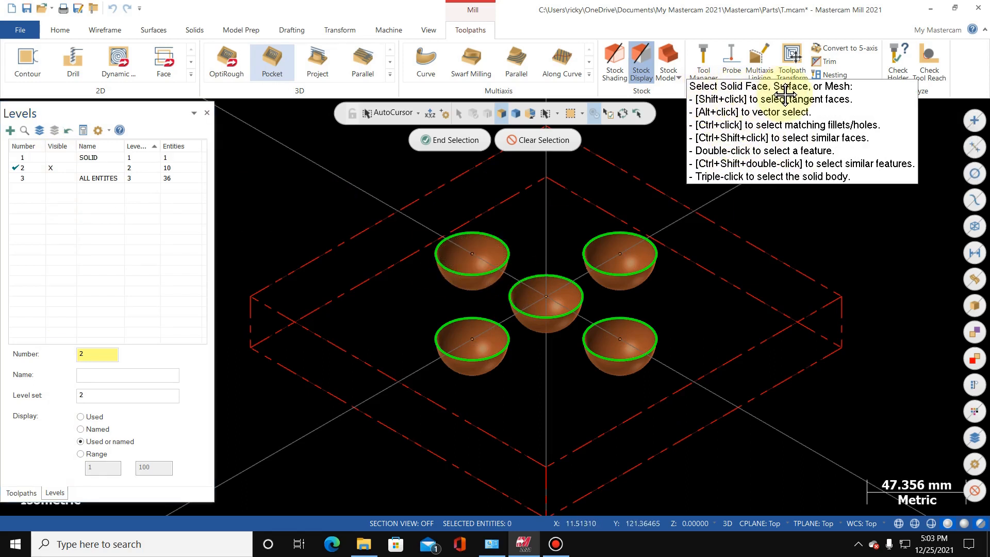
drag(846, 102, 877, 151)
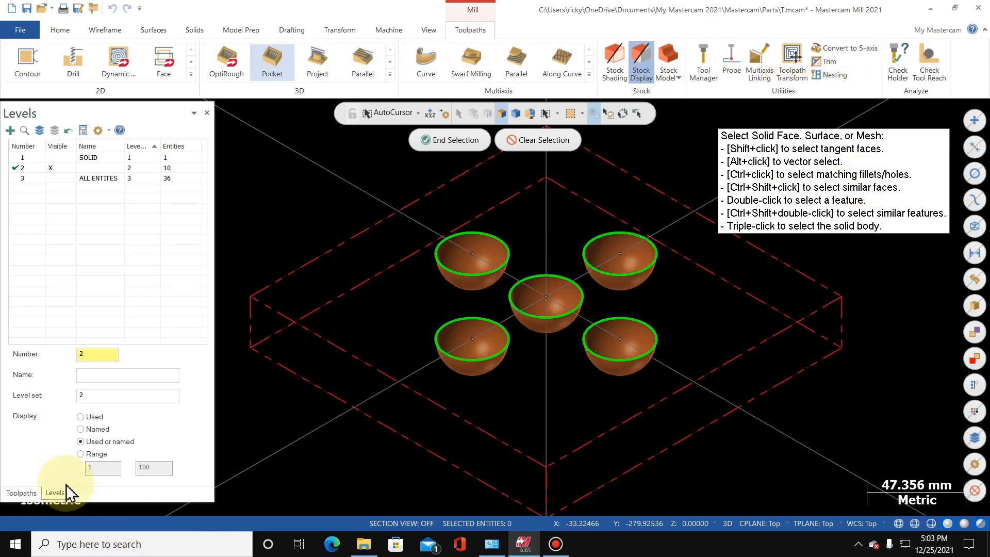
- Show the SOLID level and end the drive surface selection without picking any geometry
click(62, 158)
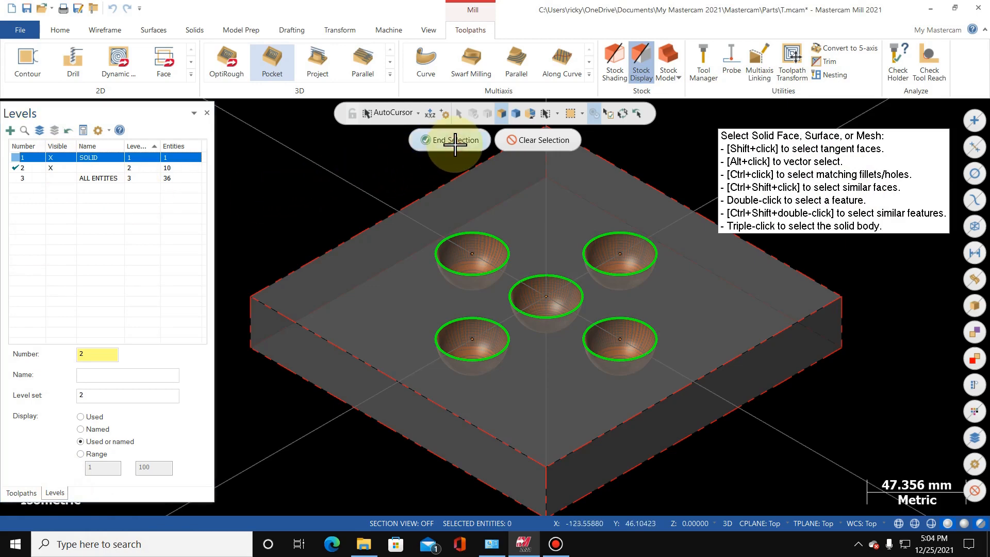
click(451, 140)
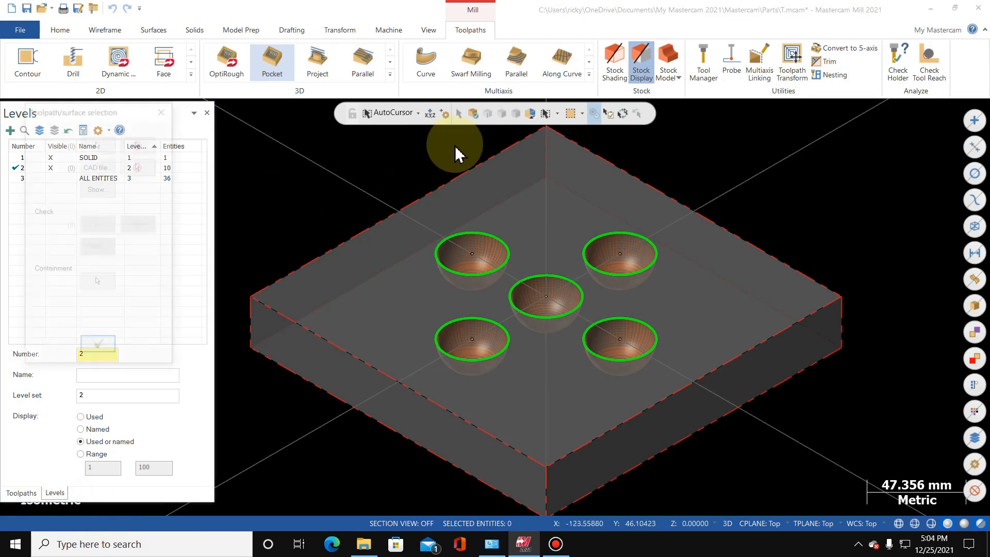
click(96, 284)
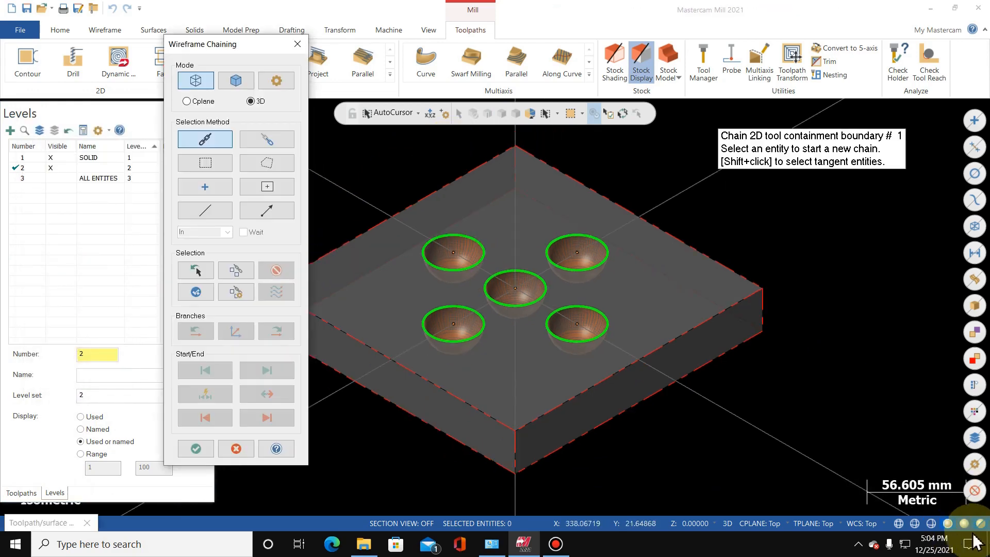
scroll(784, 320, down, 1)
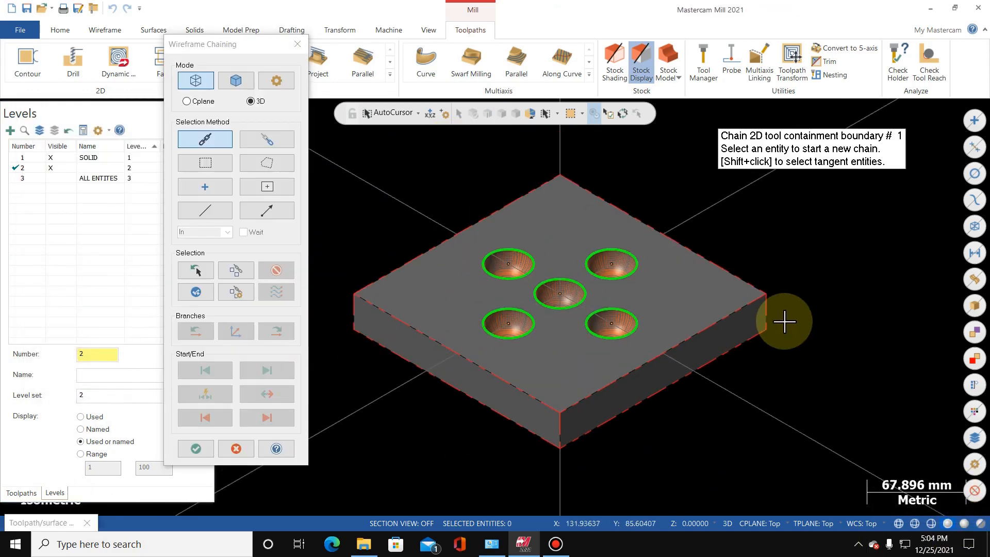
scroll(420, 192, up, 1)
scroll(420, 191, up, 1)
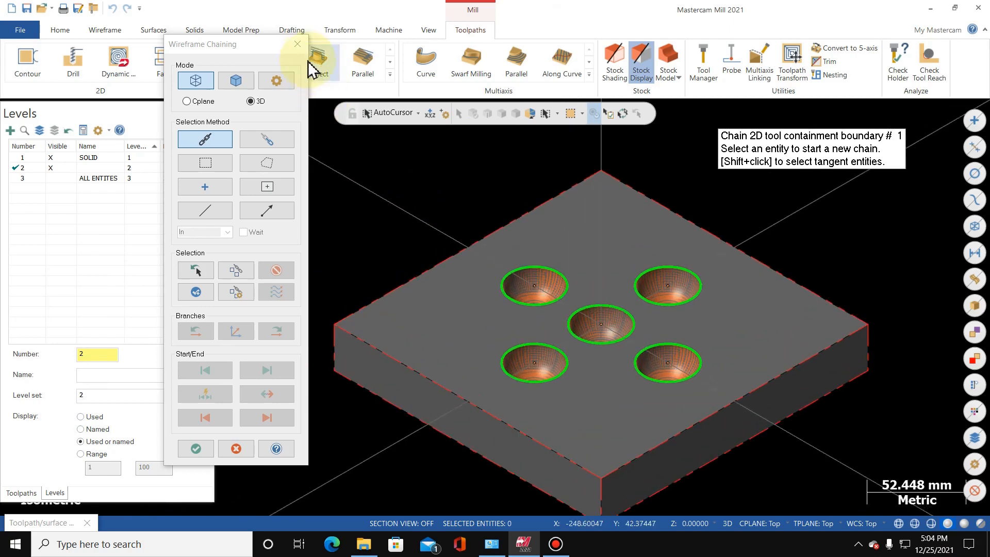
click(298, 46)
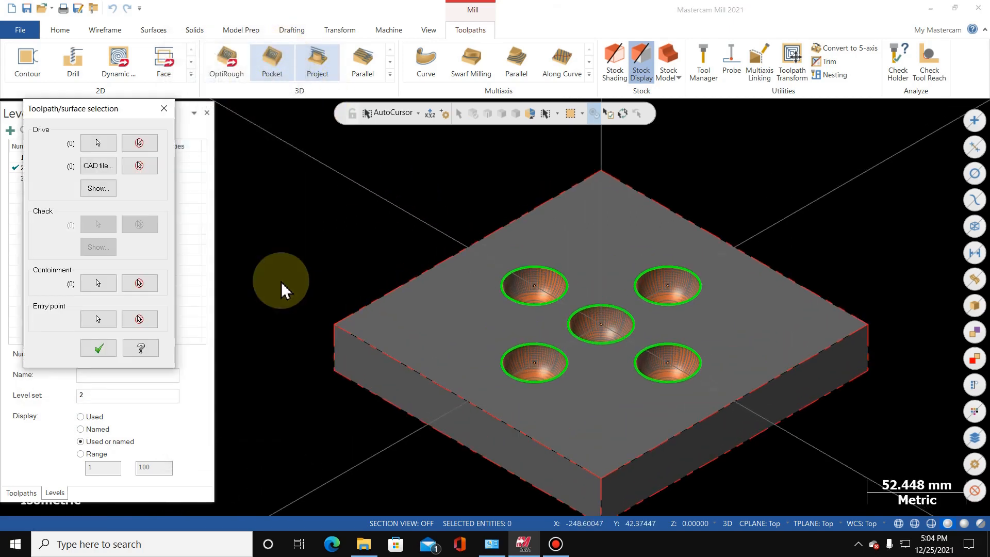
- Select all visible solid faces and surfaces as the drive geometry
click(95, 145)
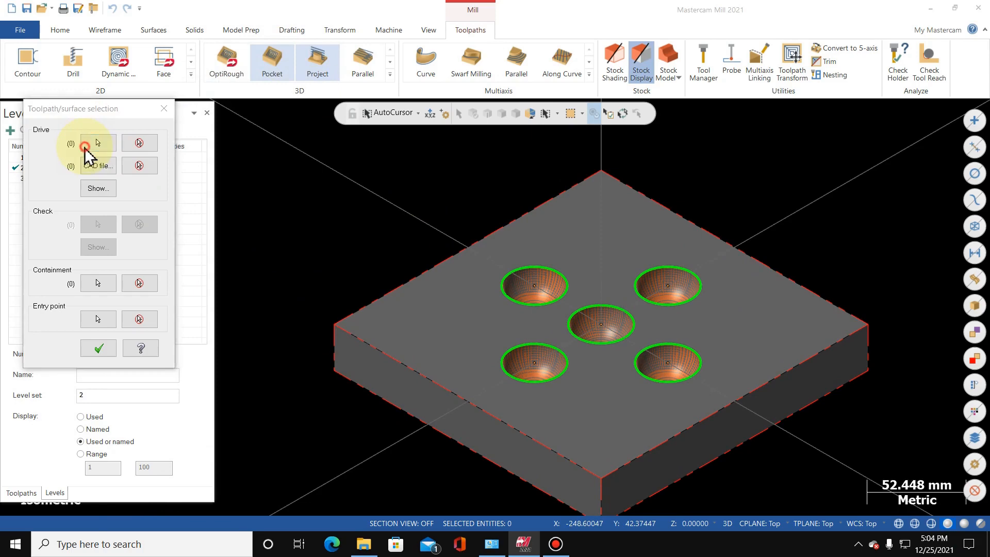
key(ctrl+a)
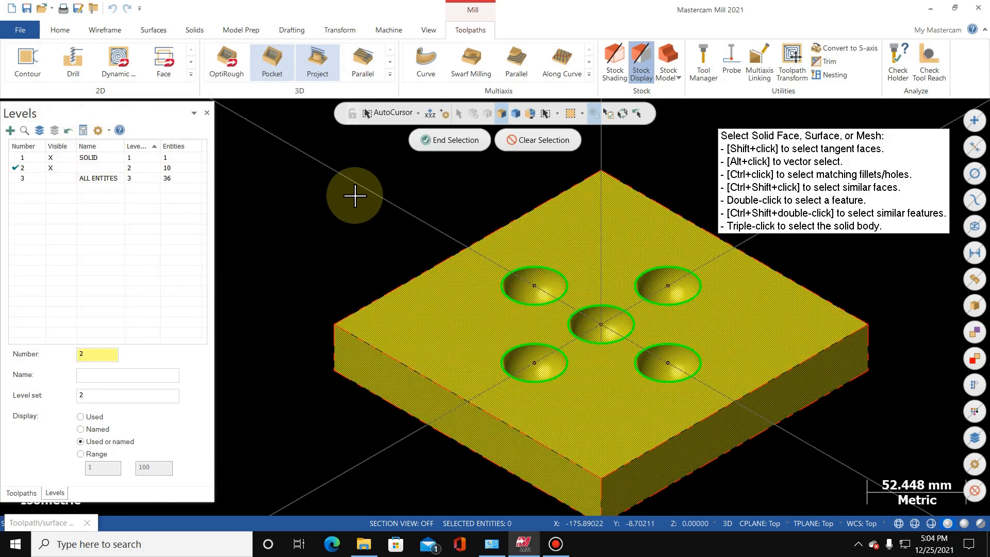
click(451, 142)
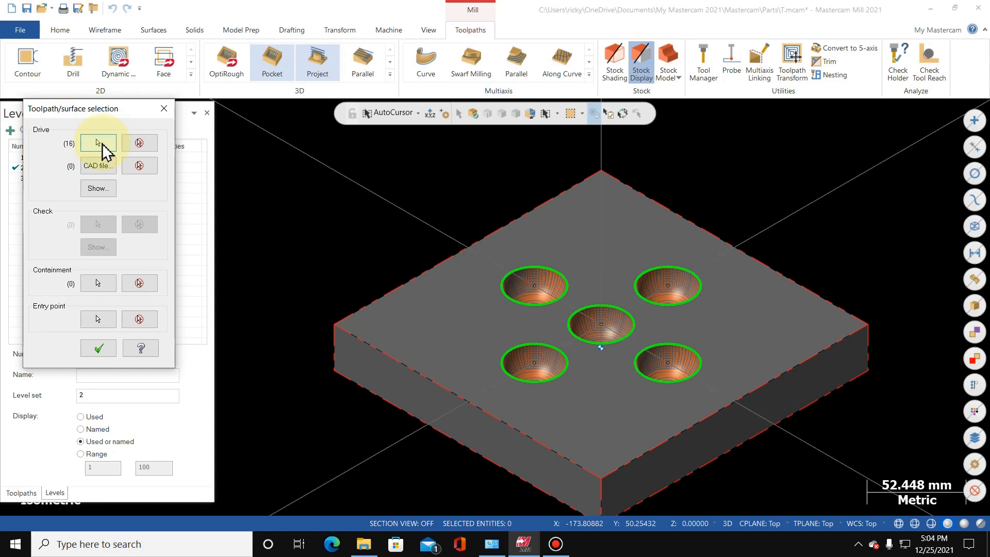
- Clear the drive selection and reselect the whole plate with its pocket surfaces as drive geometry
click(139, 143)
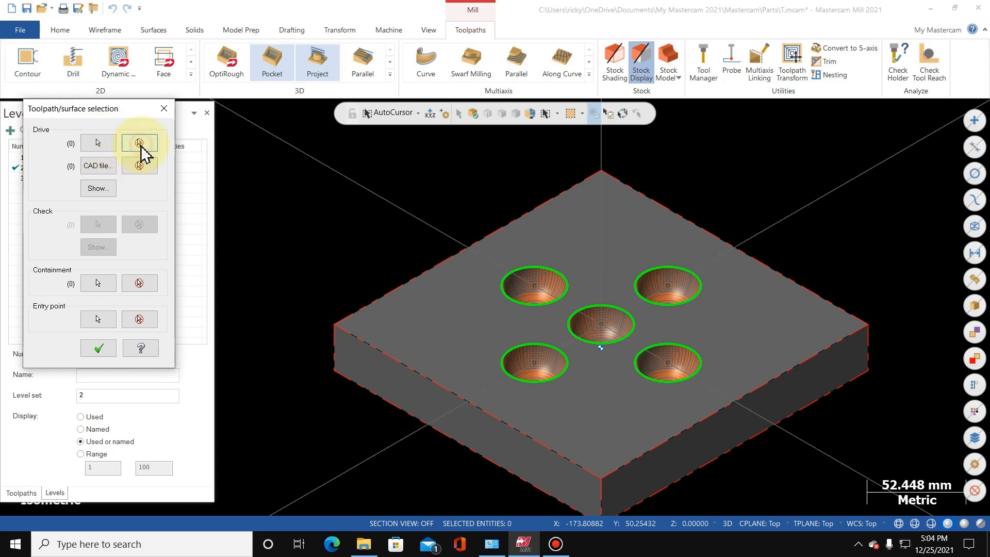
click(101, 144)
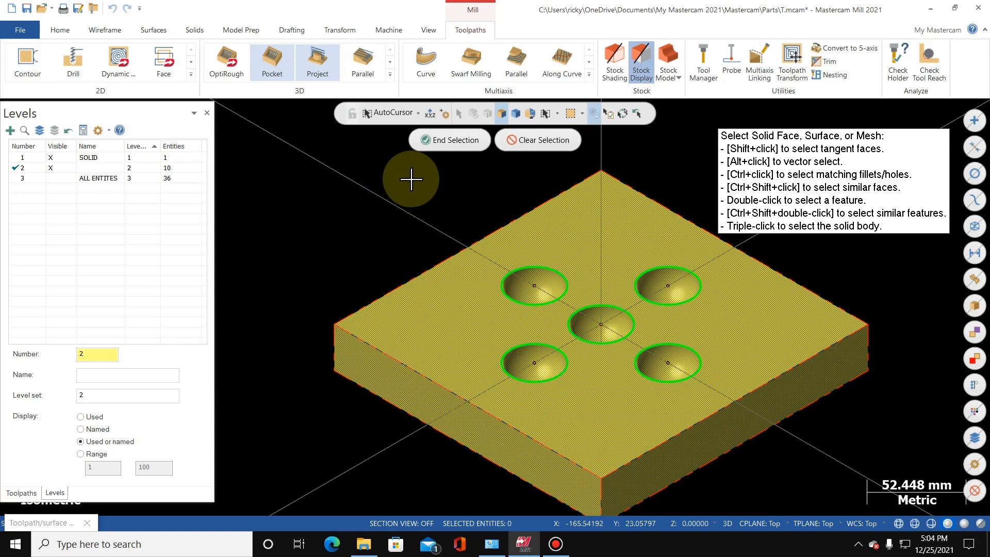
click(471, 143)
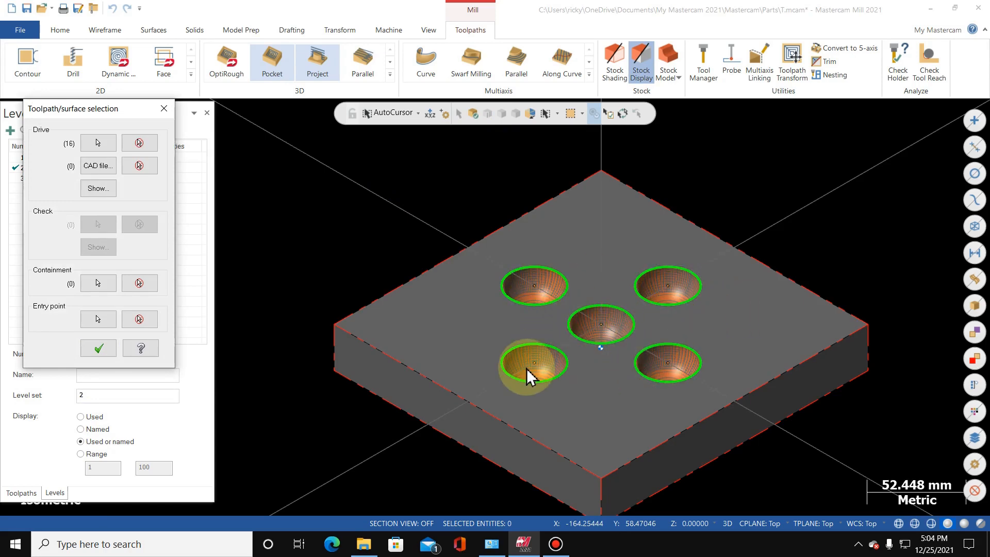
- Chain the five pocket circles as the tool containment boundary, reversing chain directions where they differ
click(98, 283)
click(508, 282)
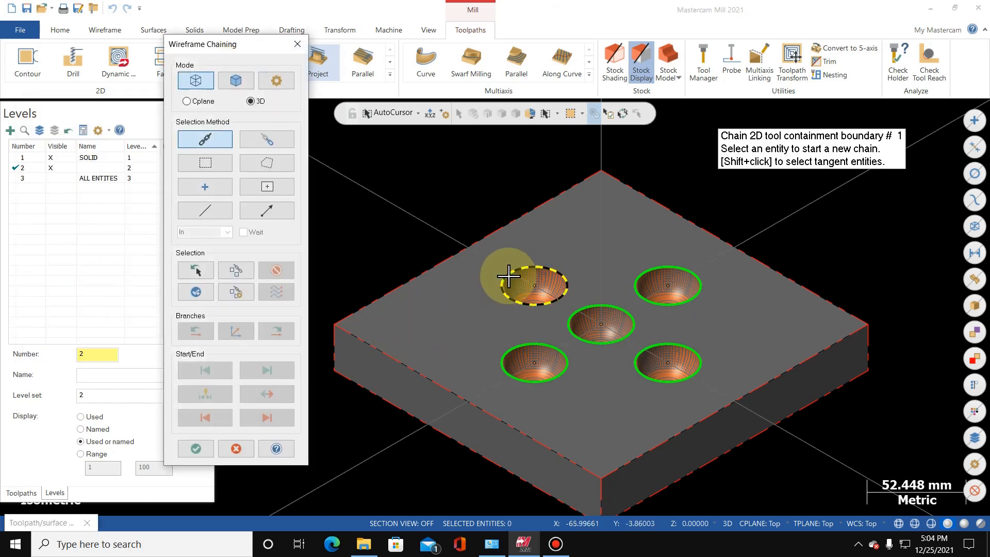
click(648, 276)
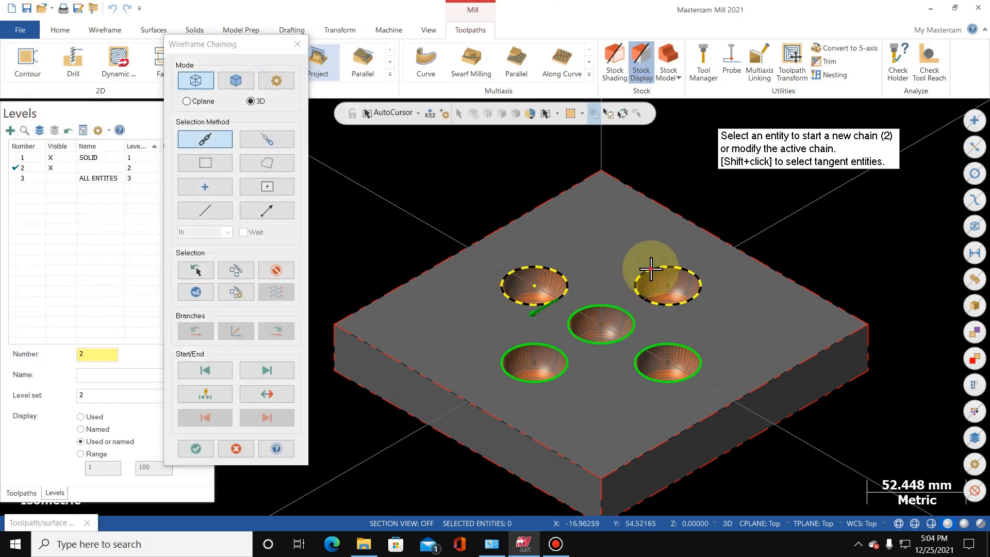
click(670, 347)
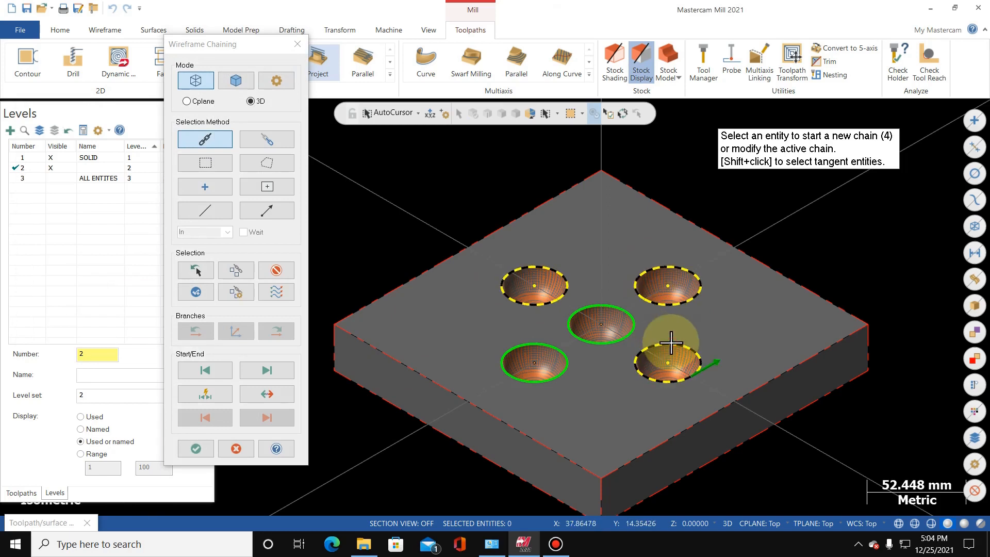
click(272, 397)
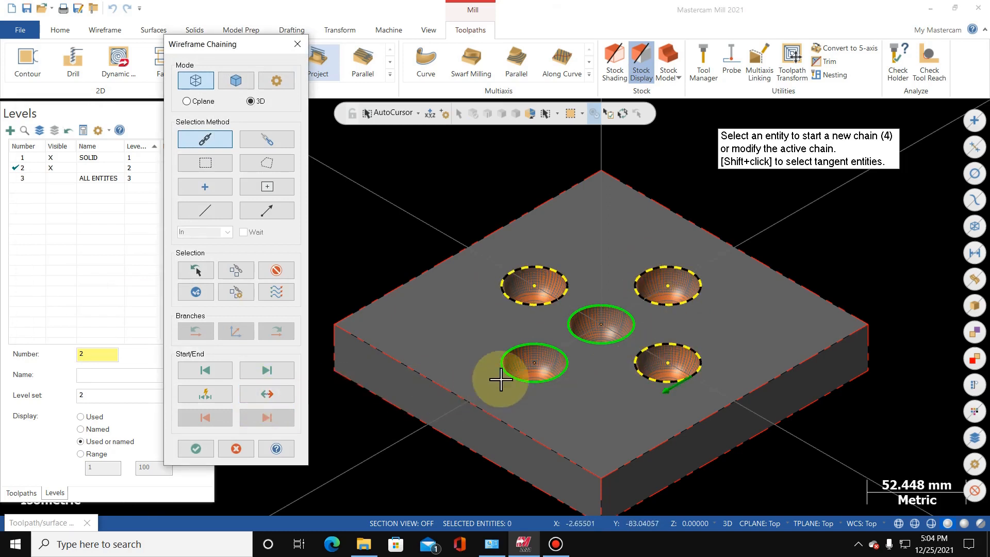
click(528, 382)
click(278, 398)
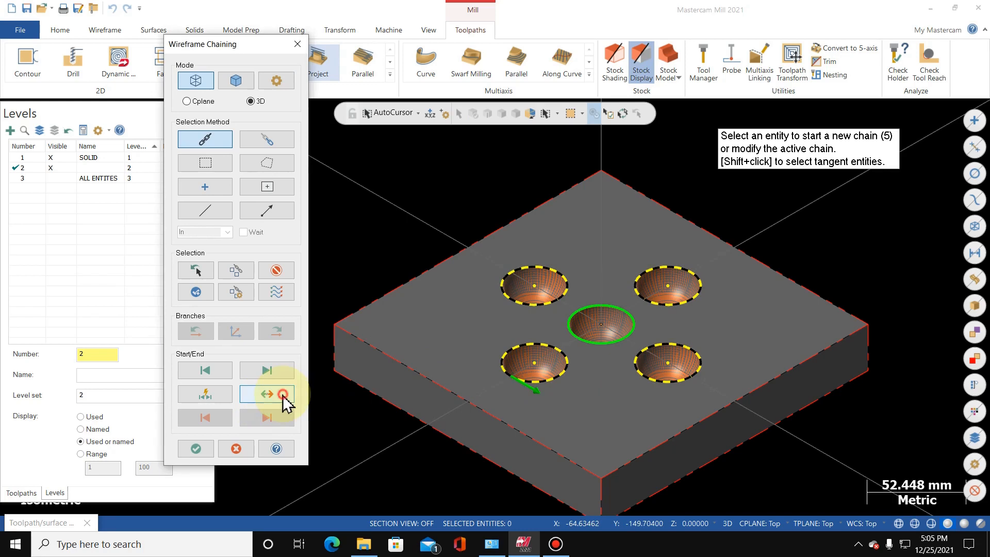
click(612, 342)
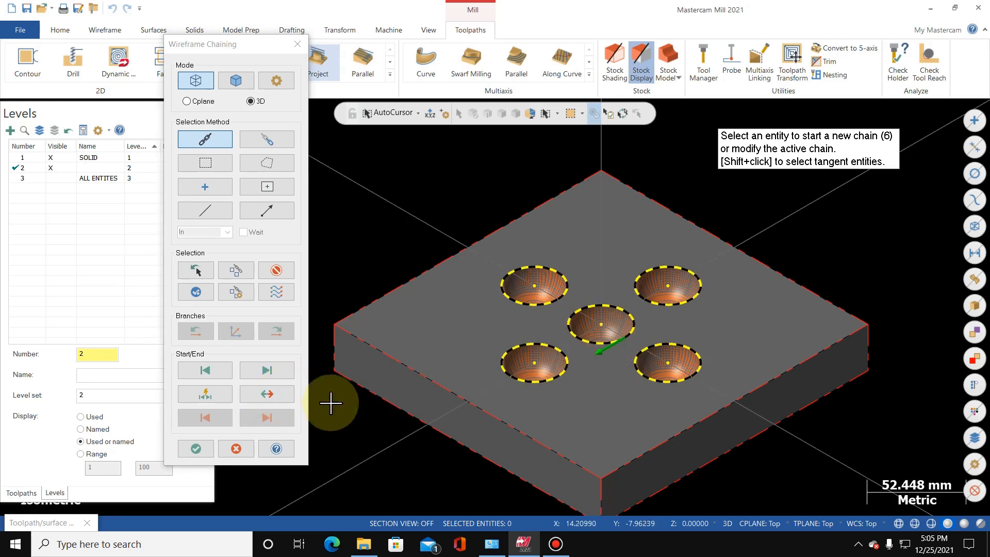
click(199, 450)
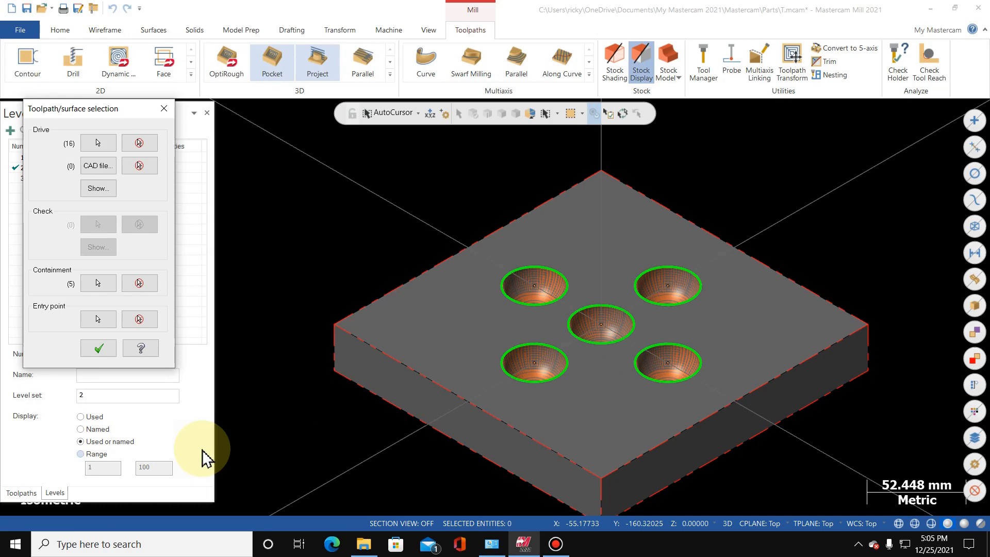
- Accept the toolpath surface selections and delete the existing 5 mm end mill from the tool list
click(101, 349)
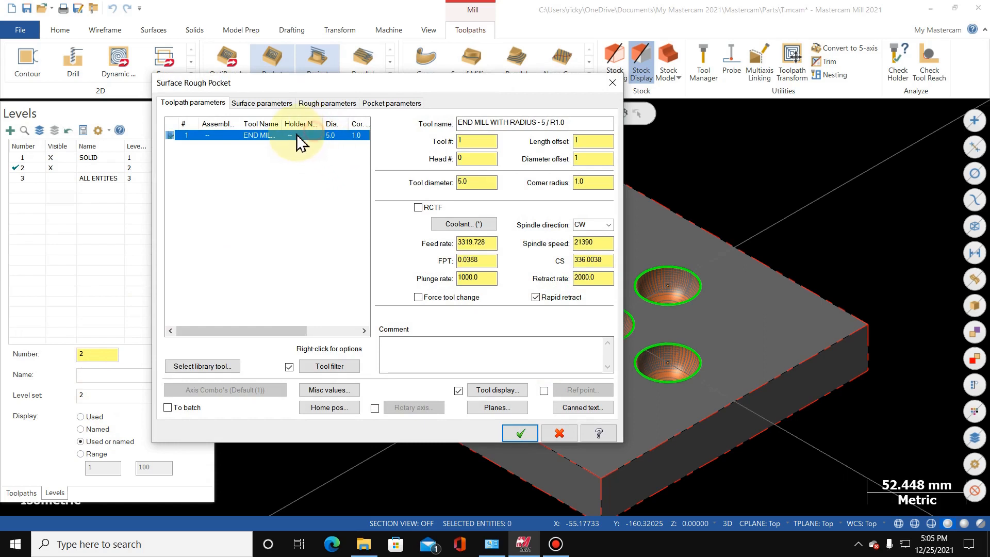
key(Delete)
click(184, 252)
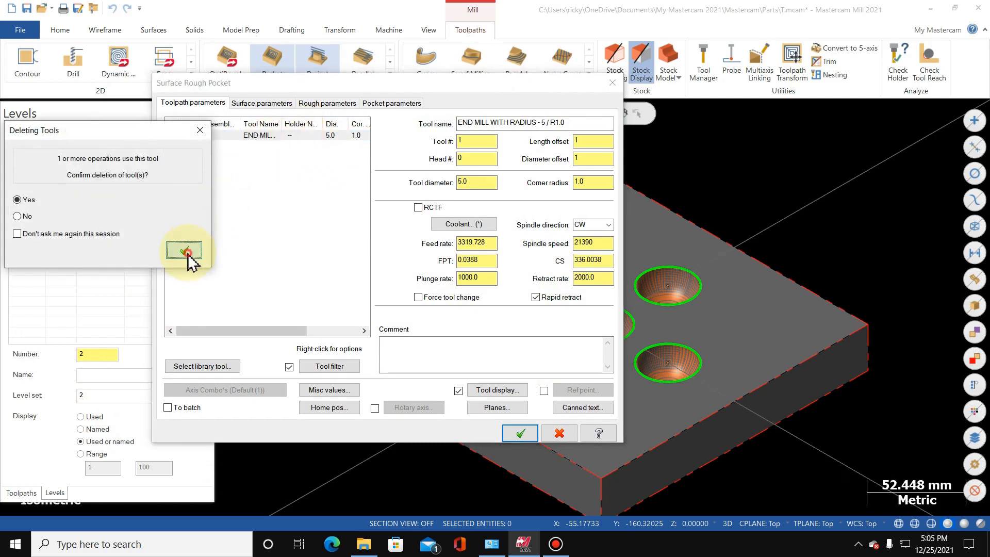
- Filter the tools to Endmill3 Bull and add the library end mill with 5.0 diameter and 1.0 corner radius
click(342, 370)
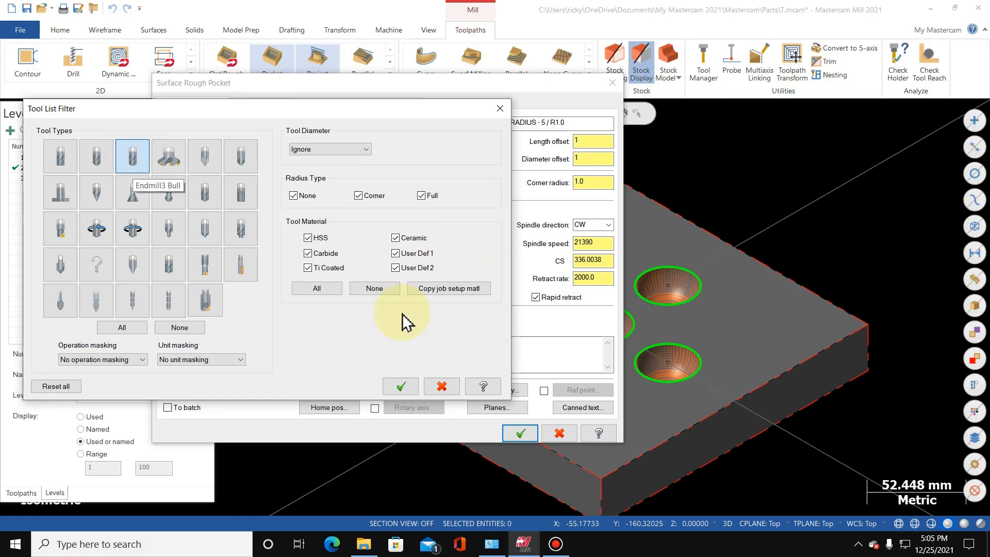
click(401, 388)
click(221, 368)
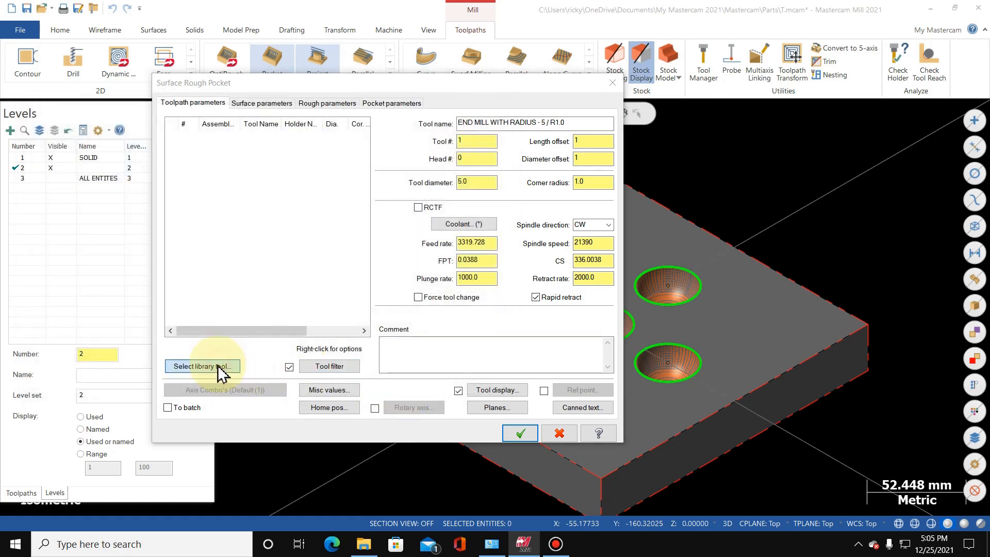
click(448, 155)
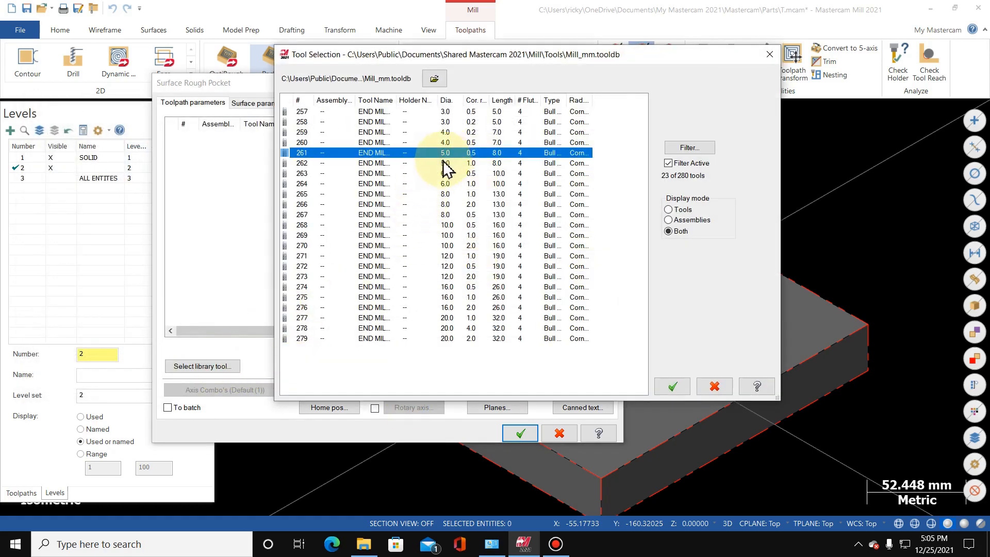
click(445, 164)
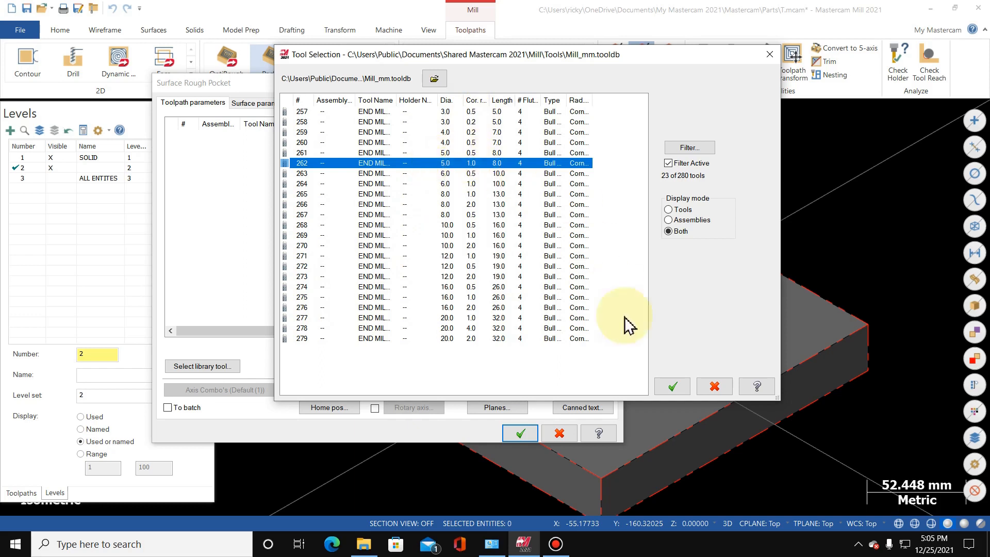
click(669, 385)
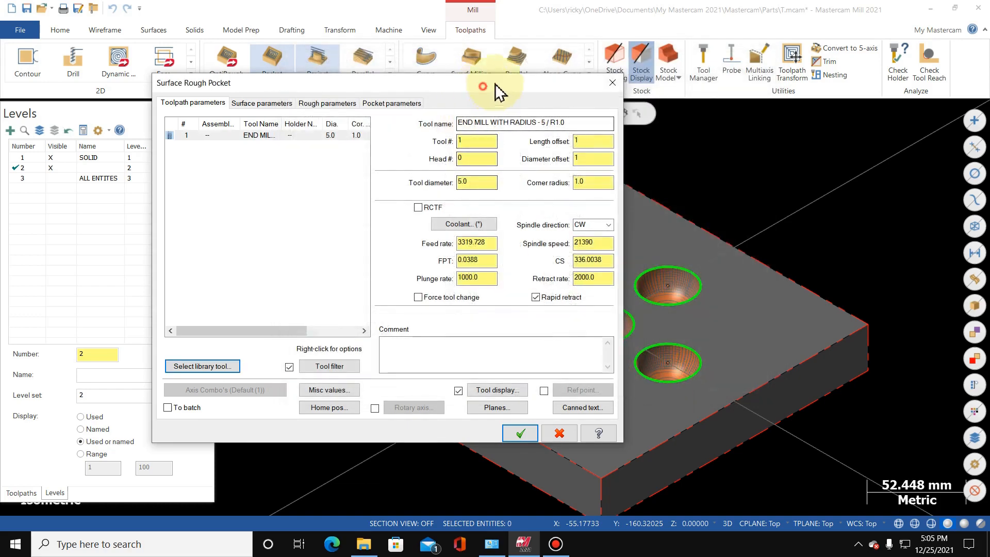
- Have flood coolant set to On and set the feed rate to 250
click(567, 209)
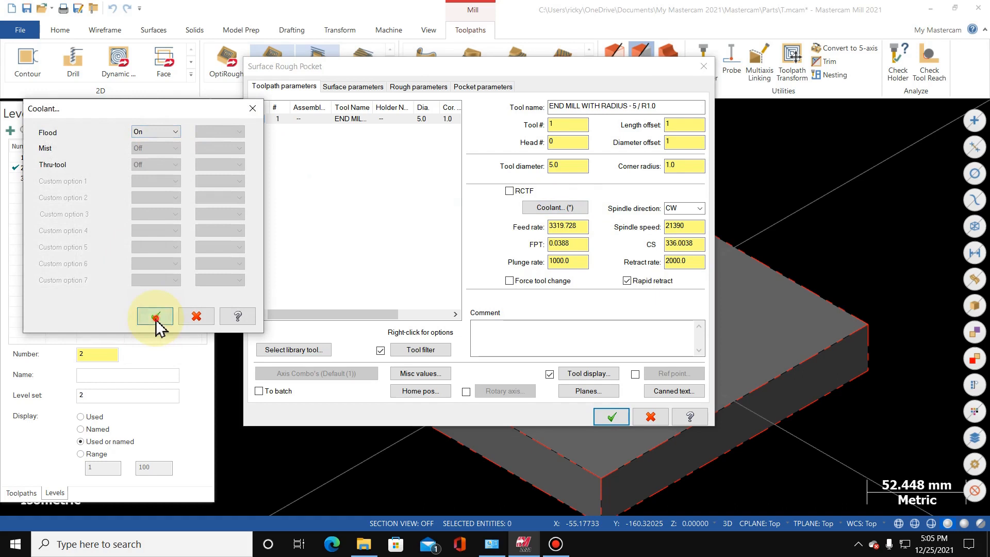
click(154, 316)
key(BackSpace)
key(BackSpace)
key(BackSpace)
key(BackSpace)
key(BackSpace)
key(BackSpace)
key(BackSpace)
text(250)
- Set the spindle speed to 2500
click(691, 227)
key(BackSpace)
key(BackSpace)
key(BackSpace)
text(50)
key(Tab)
- Set the cutting speed (CS) to 50
click(700, 244)
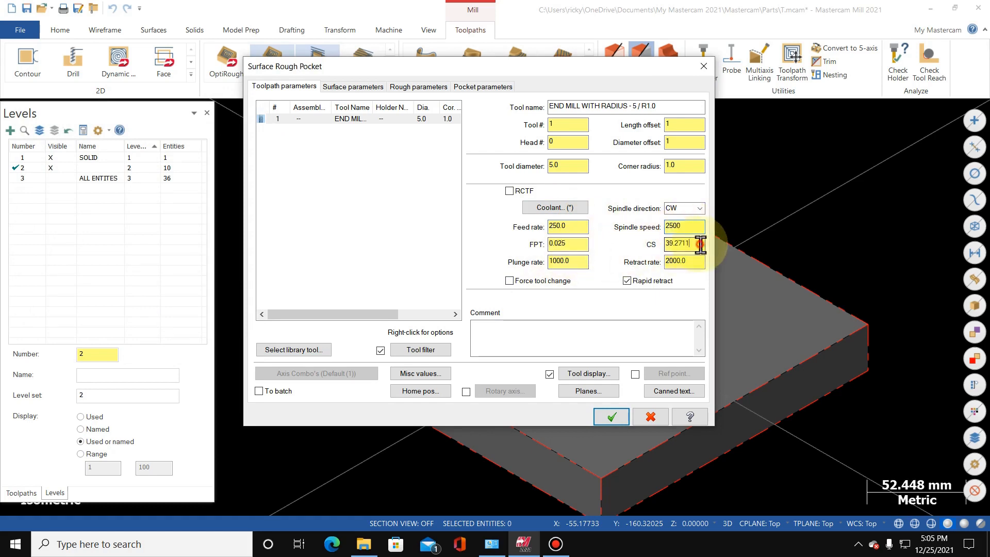
key(BackSpace)
key(BackSpace)
key(BackSpace)
text(50)
key(Return)
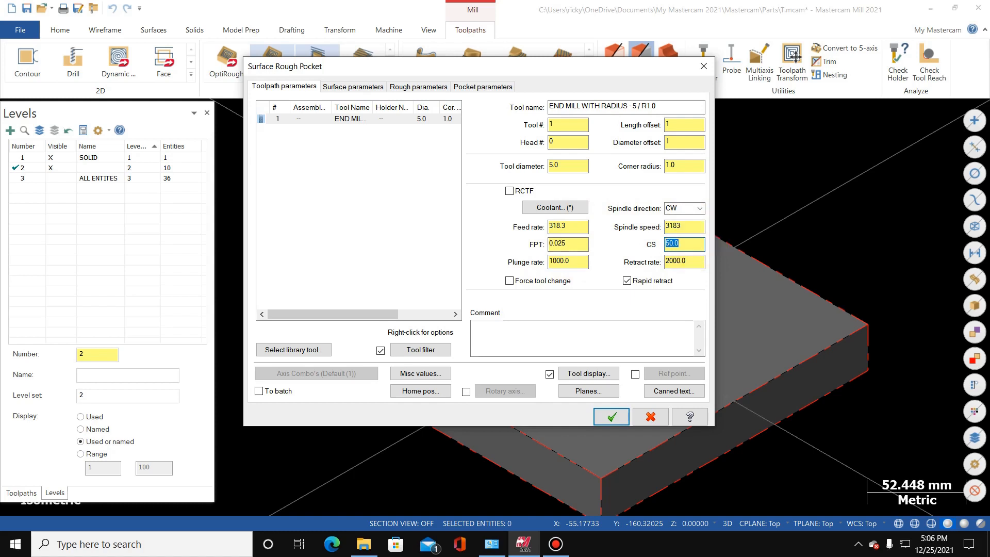
- Set the plunge rate to 650 and enable Force tool change
click(579, 263)
key(BackSpace)
key(BackSpace)
key(BackSpace)
key(BackSpace)
key(BackSpace)
key(BackSpace)
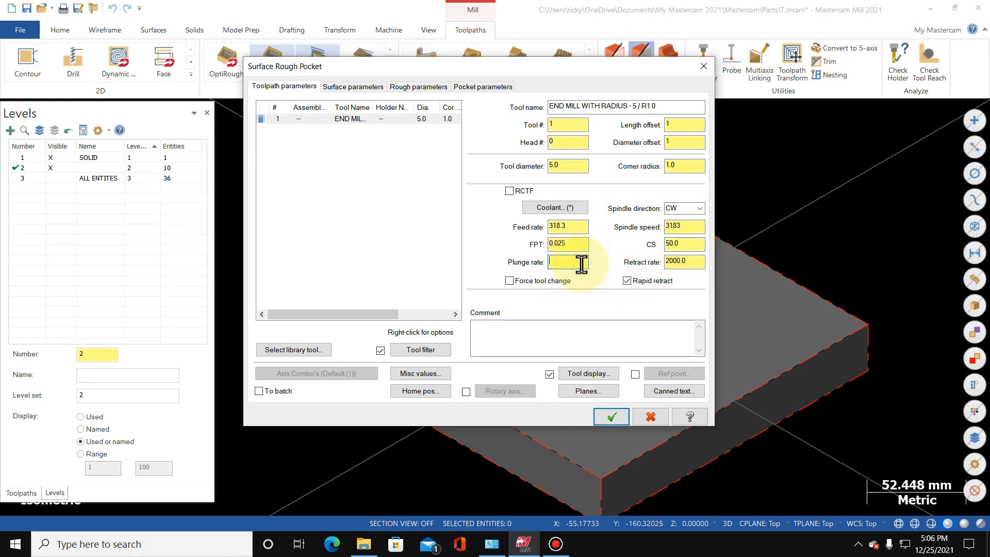
text(650)
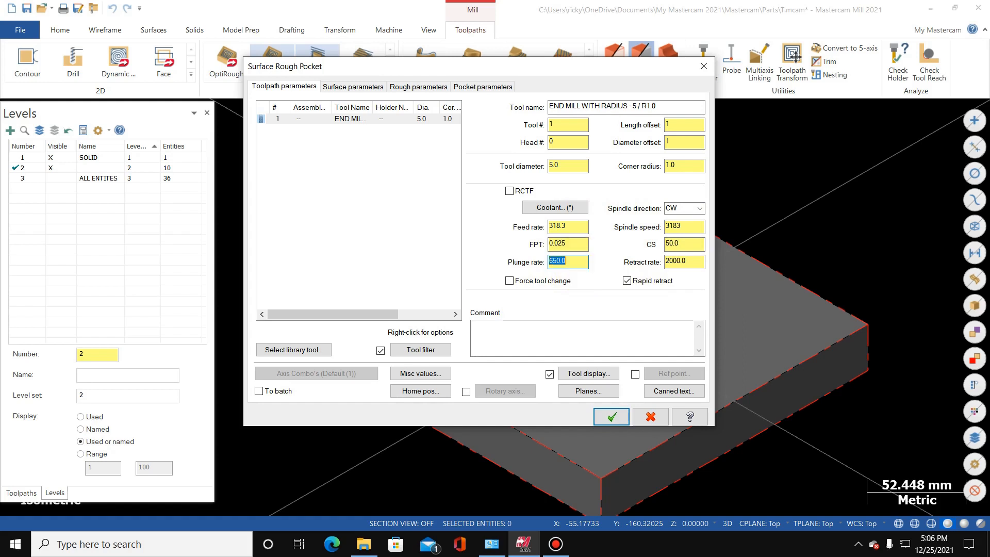
click(518, 283)
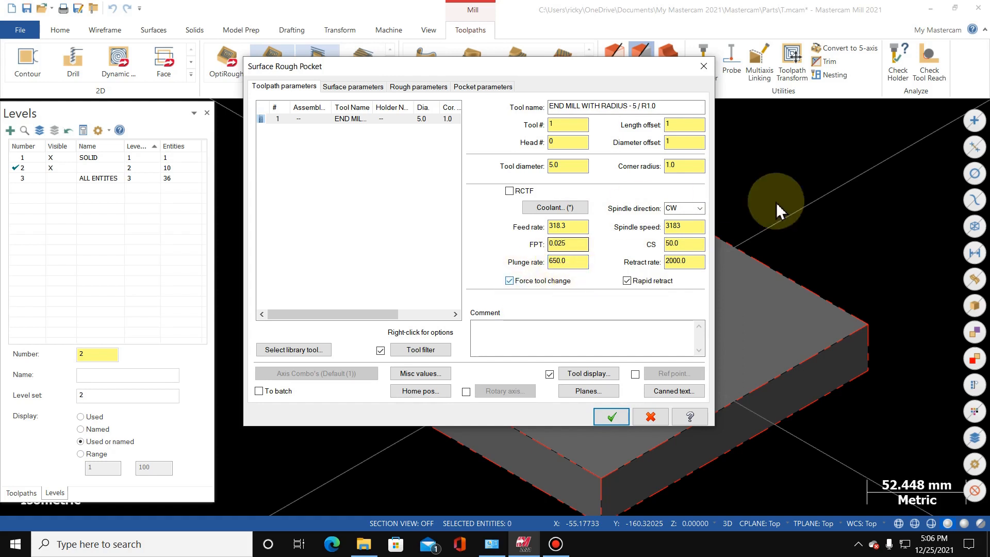
- In the surface parameters, set the retract height to 2.0 absolute and the feed plane to 1.0 absolute
click(355, 89)
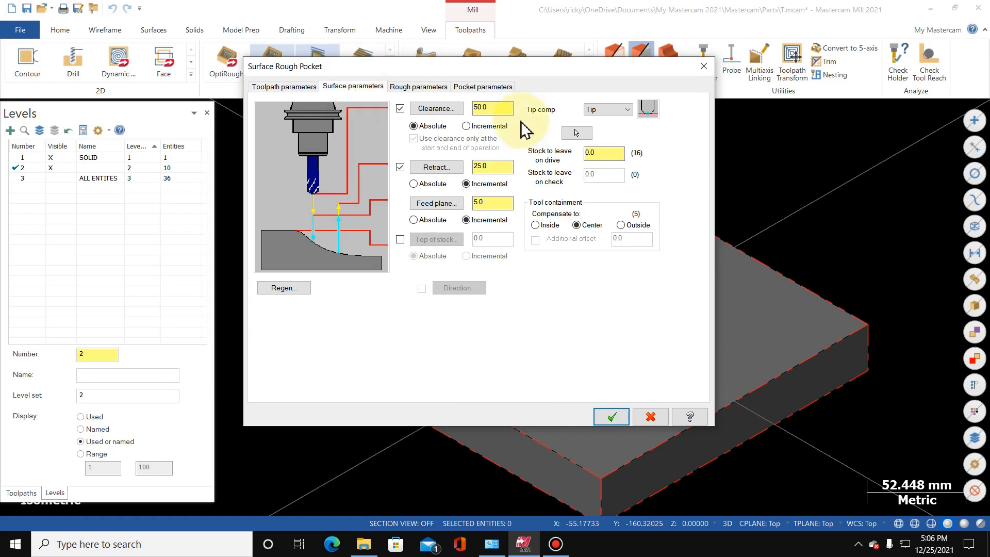
click(496, 110)
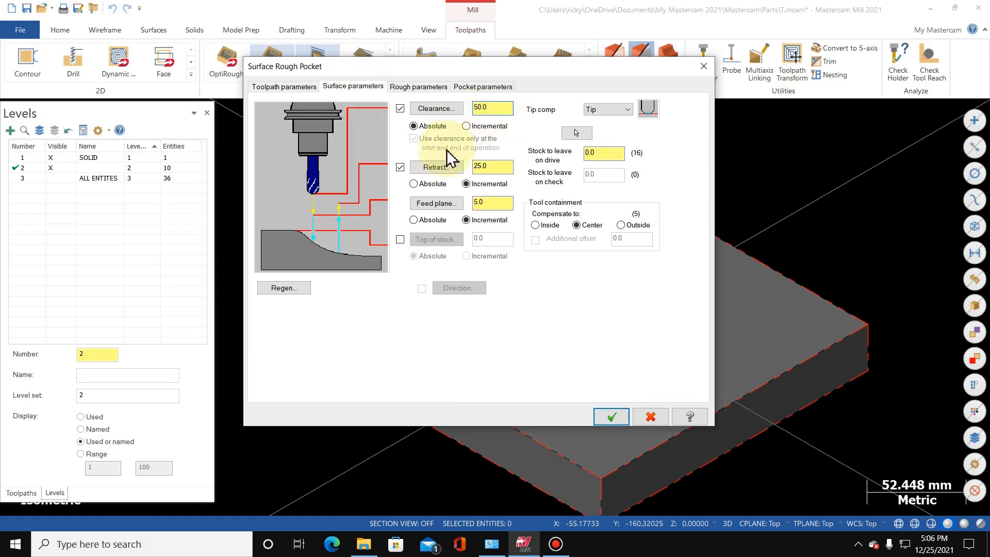
click(499, 169)
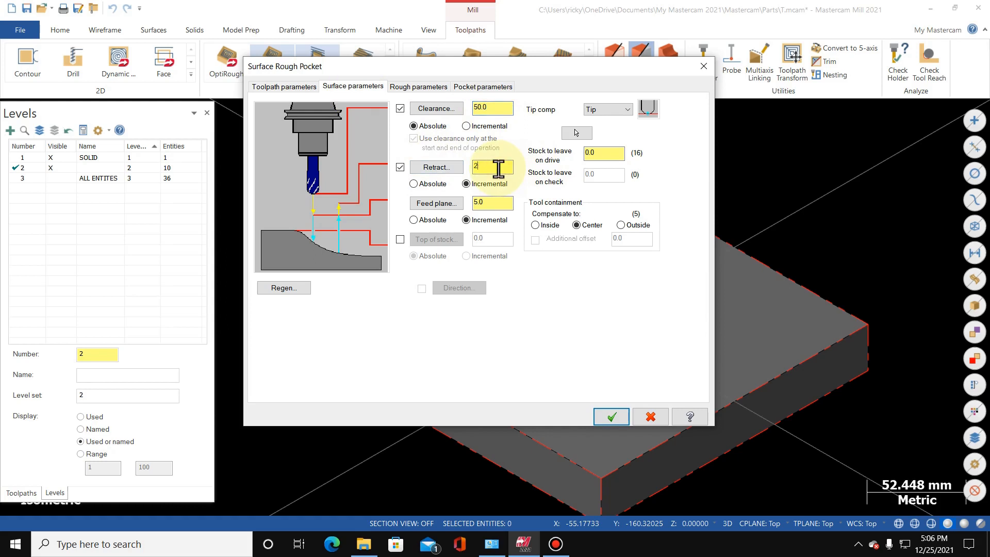
text(2.0)
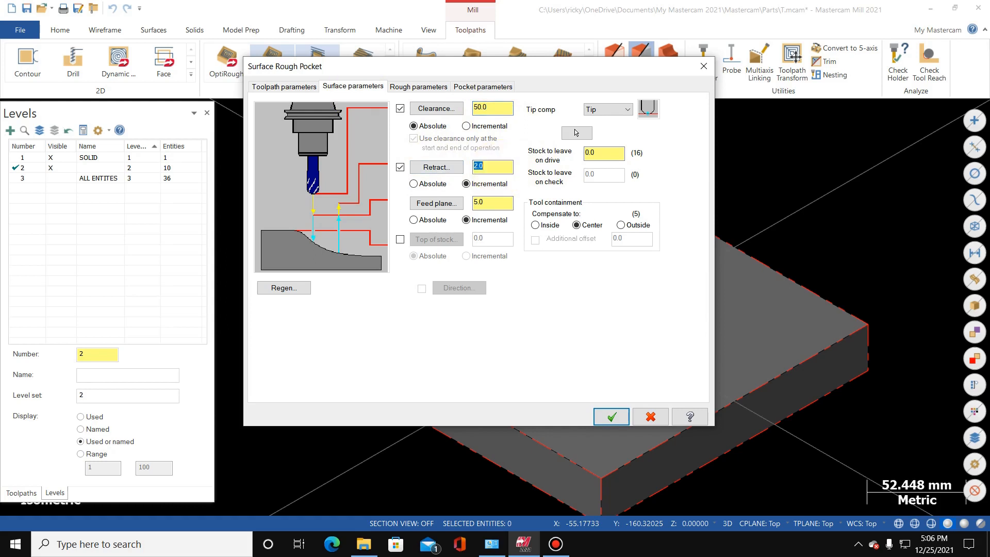
click(422, 186)
click(496, 203)
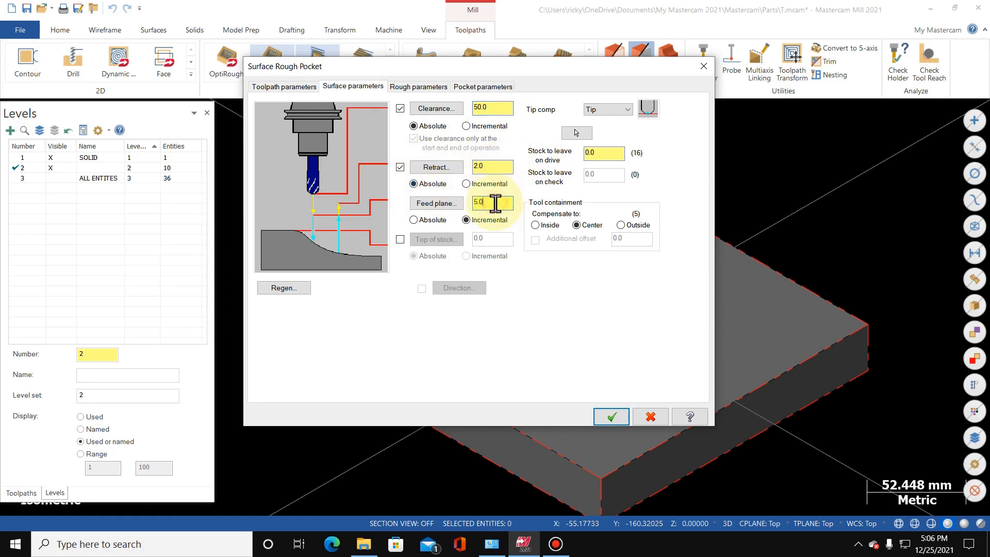
text(1.0)
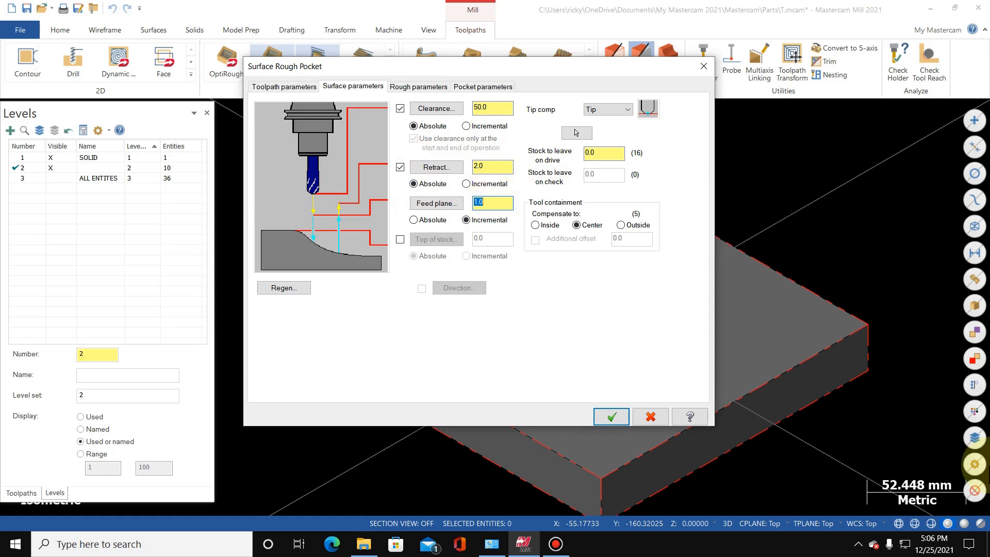
click(416, 221)
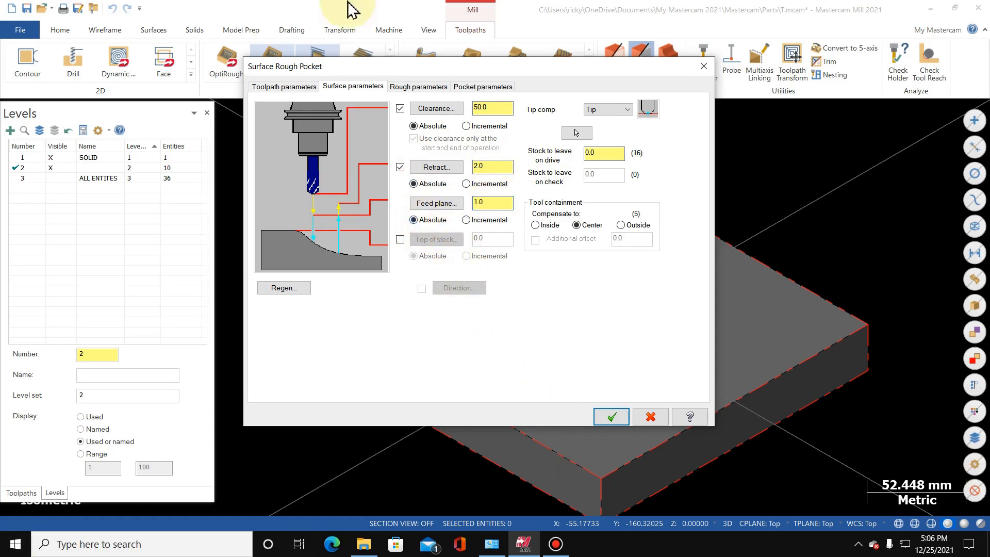
- Set the stock to leave on drive surfaces to 0.2
click(605, 148)
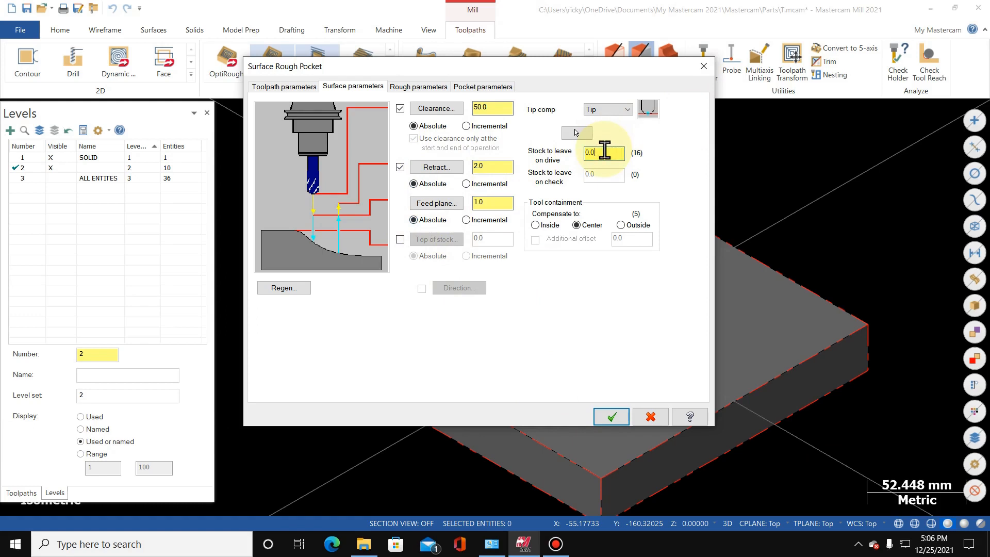
text(2)
double_click(615, 153)
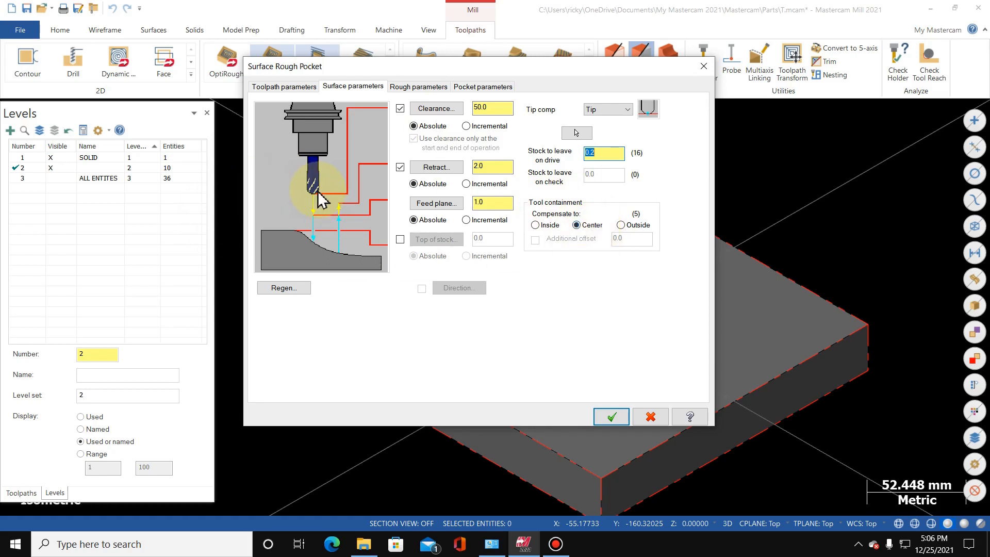
- In the rough parameters, set the maximum stepdown to 0.8
click(414, 85)
click(390, 137)
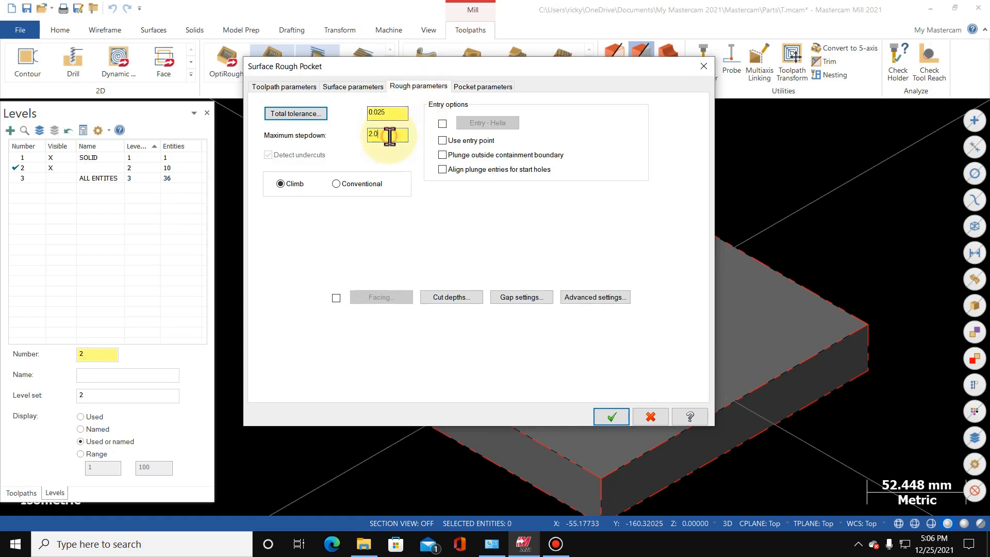
text(0.8)
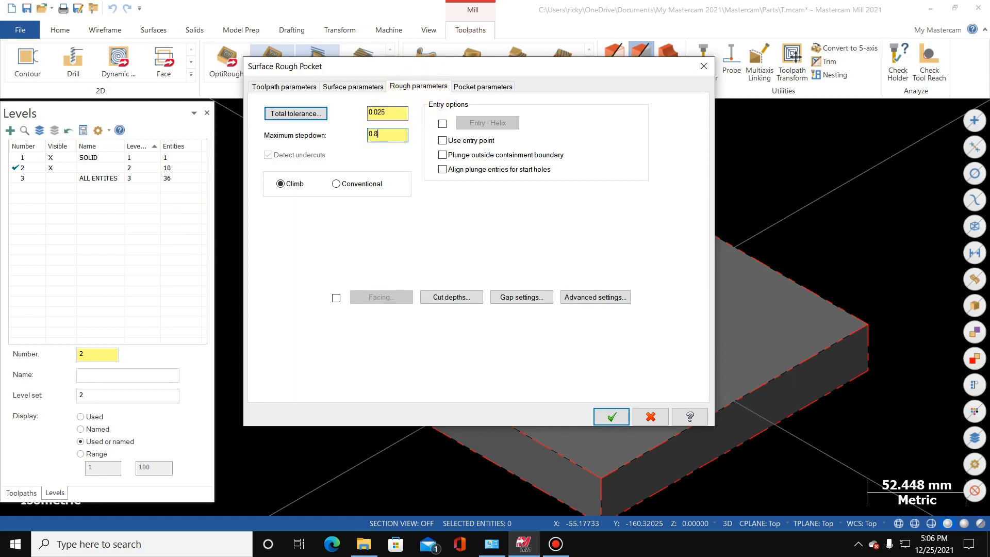
key(Return)
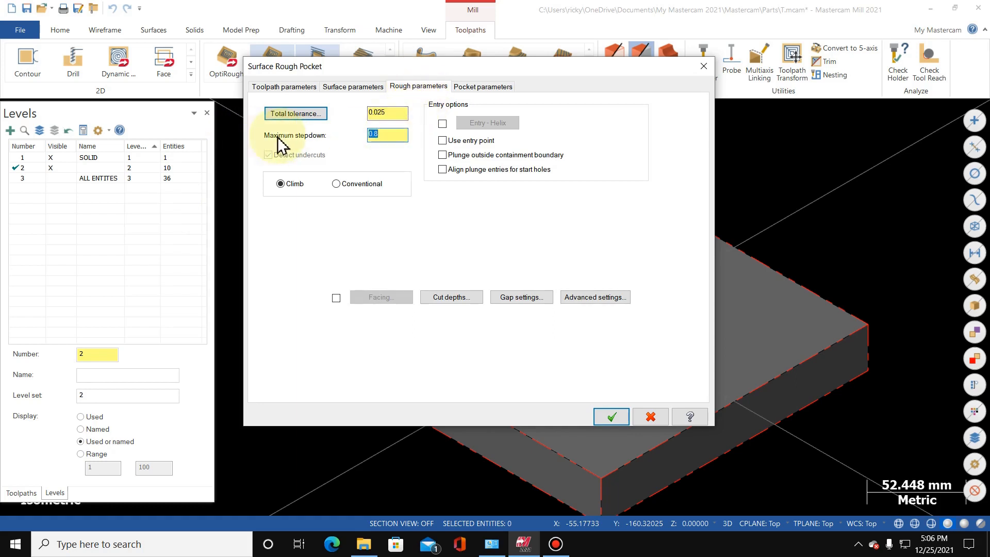
click(393, 139)
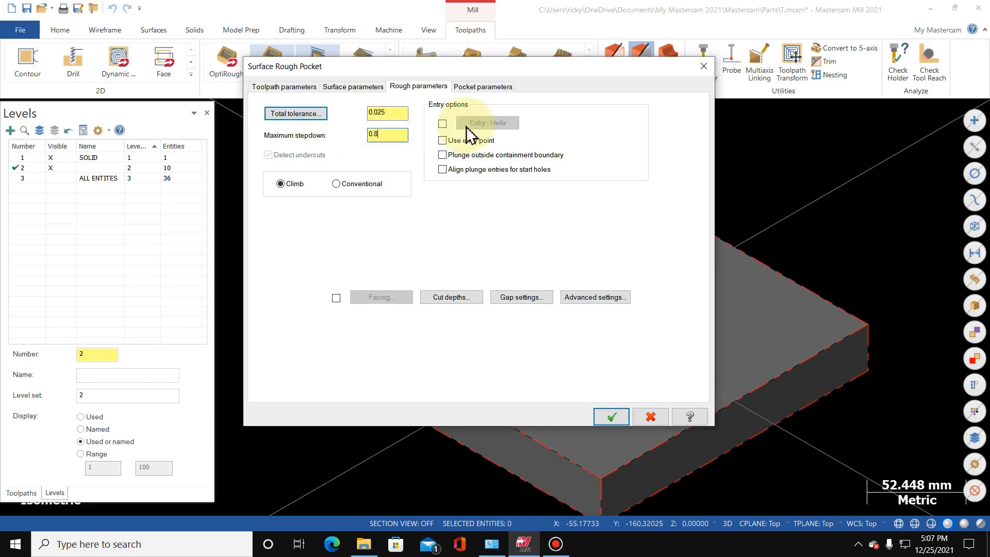
- Enable helix entry and set its minimum radius to 10% and its maximum radius to 50%
click(442, 125)
click(497, 124)
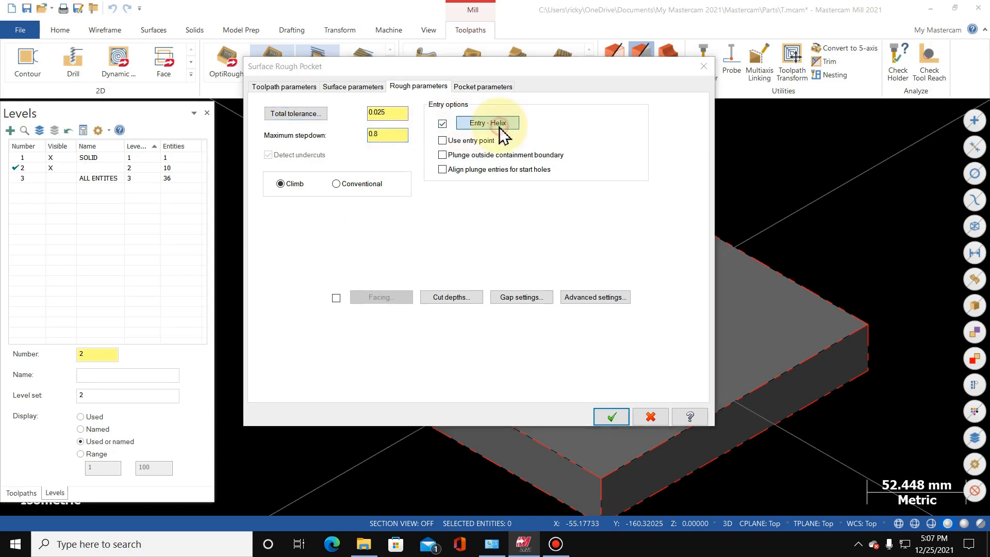
text(10)
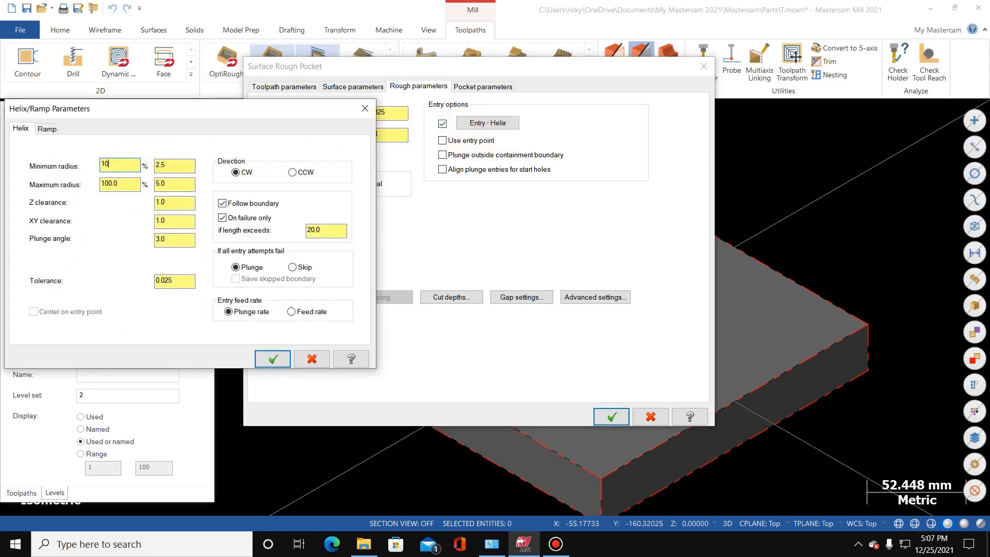
click(132, 186)
key(BackSpace)
key(BackSpace)
key(BackSpace)
- Set the helix plunge angle to 2.0 and disable Follow boundary
click(173, 247)
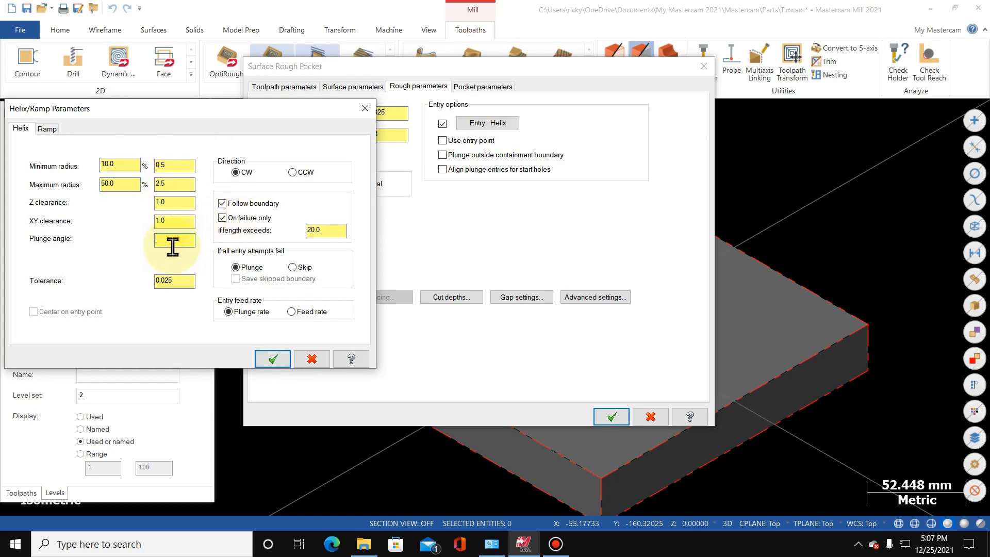
text(2.0)
double_click(172, 240)
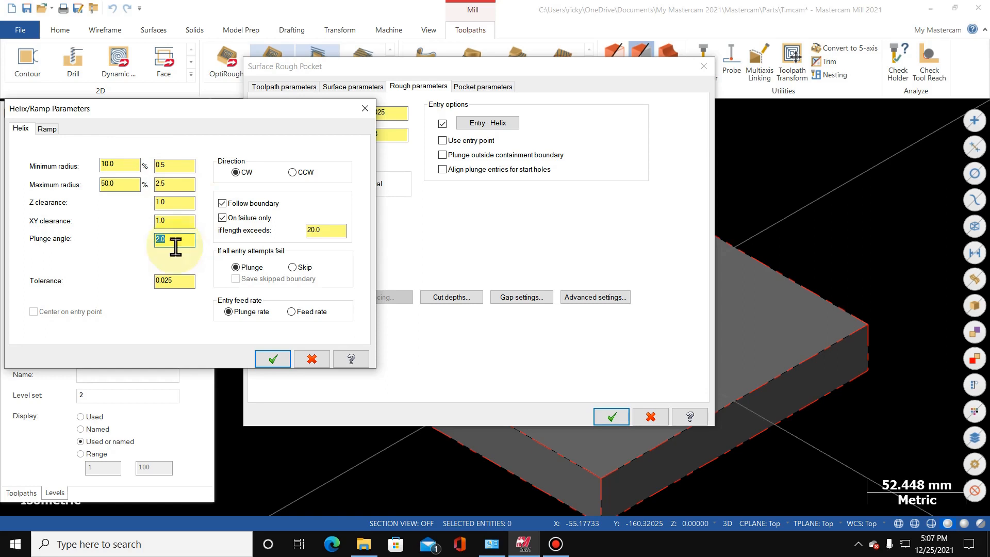
click(222, 203)
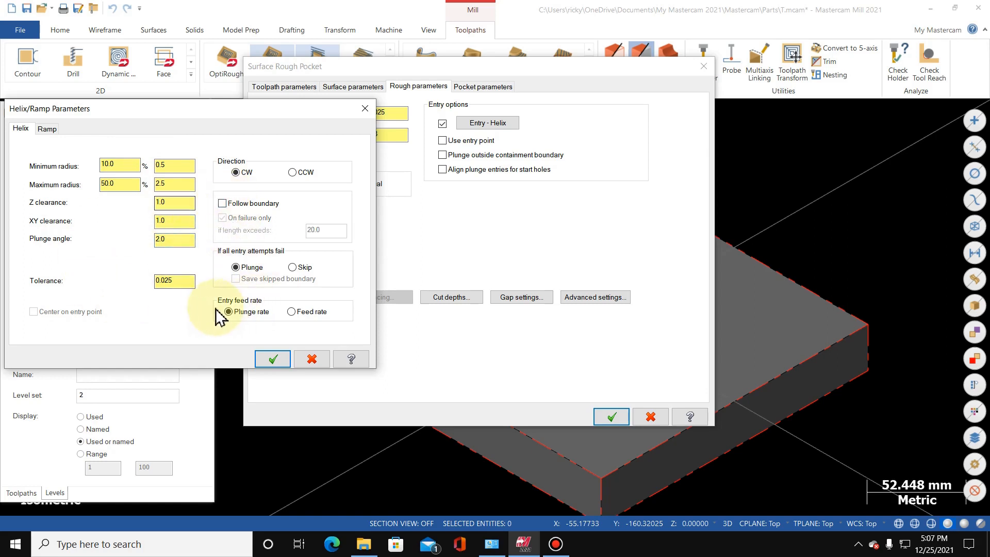
- Set the helix entry tolerance to 0.01 and accept the helix parameters
click(178, 283)
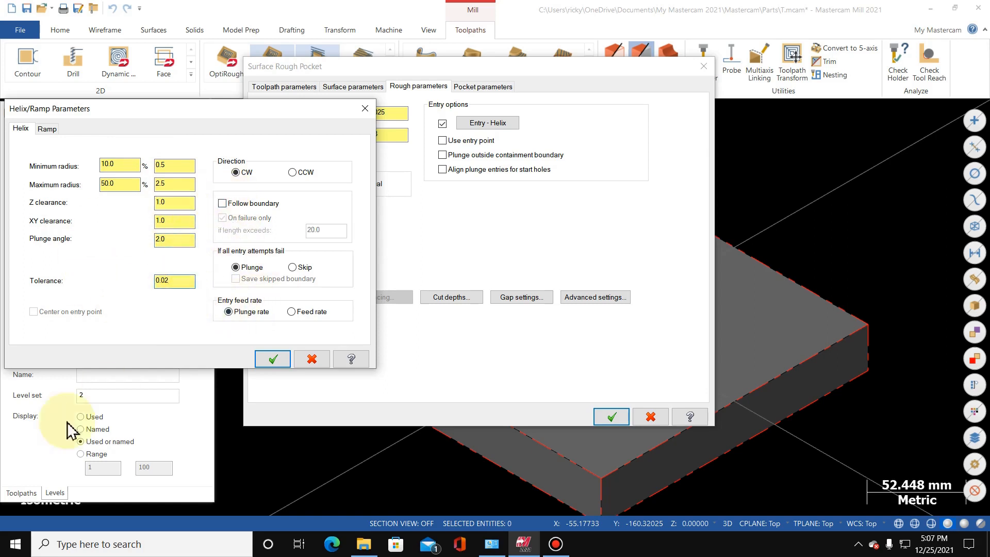
key(BackSpace)
text(1)
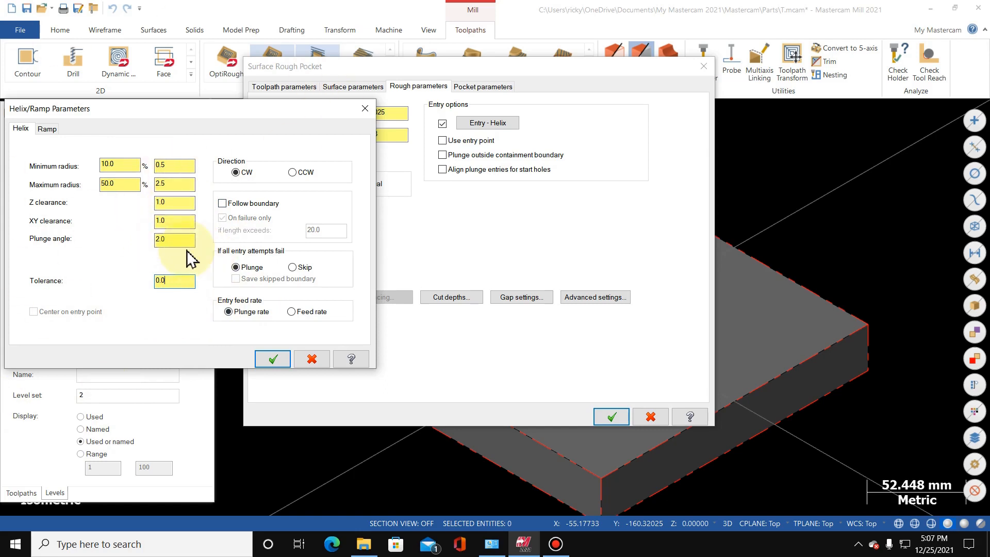
text(01)
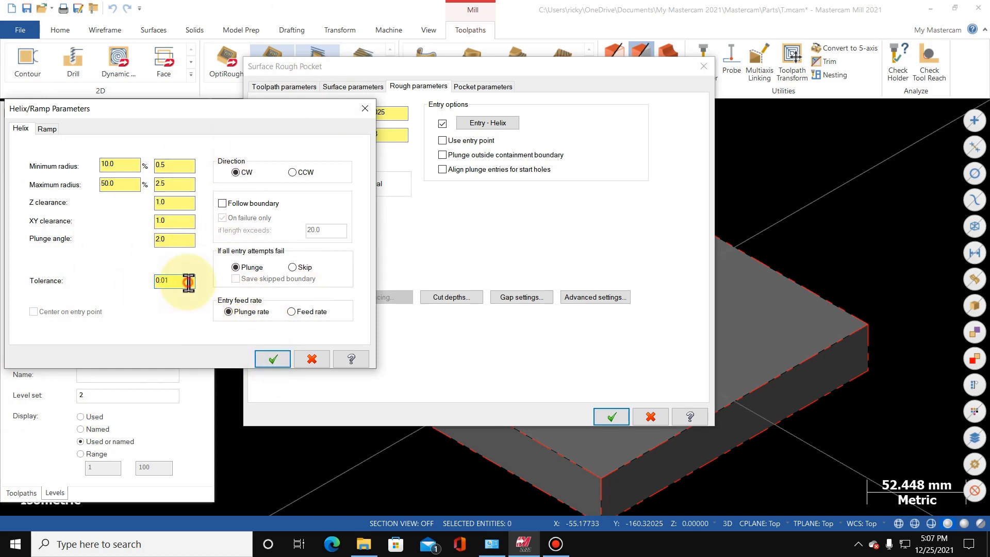
click(272, 359)
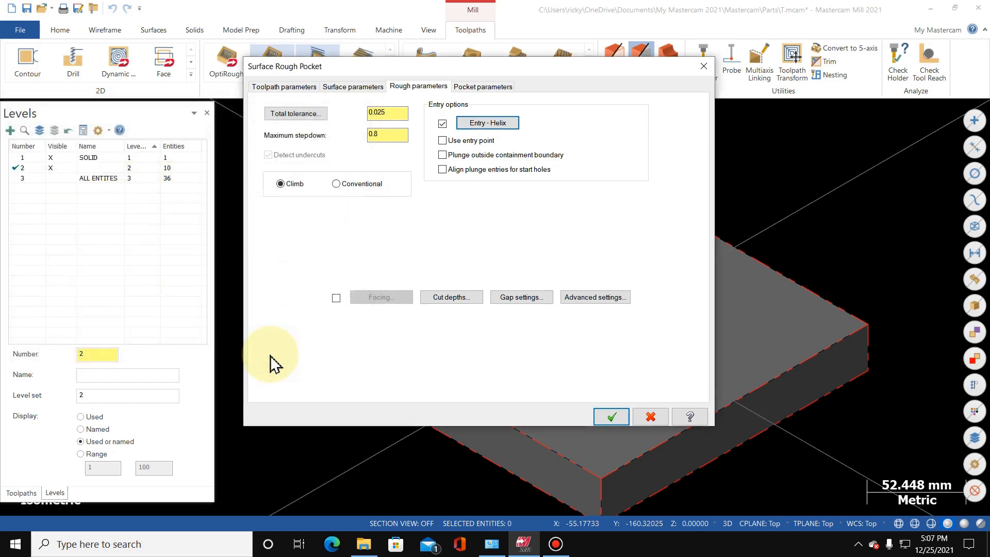
- Review the cut depths, and set the gap size to 100% of stepover with Optimize cut order enabled
click(457, 297)
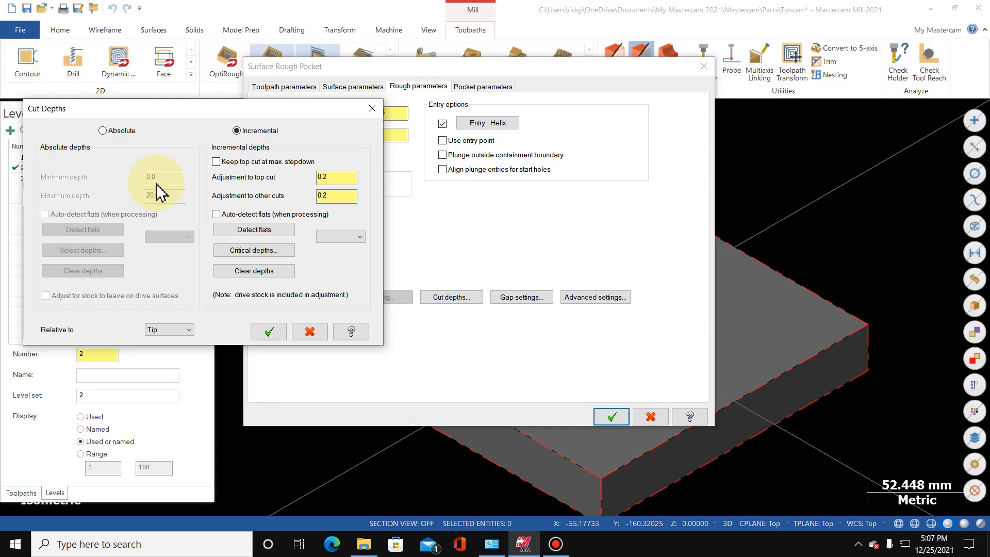
click(372, 108)
click(515, 298)
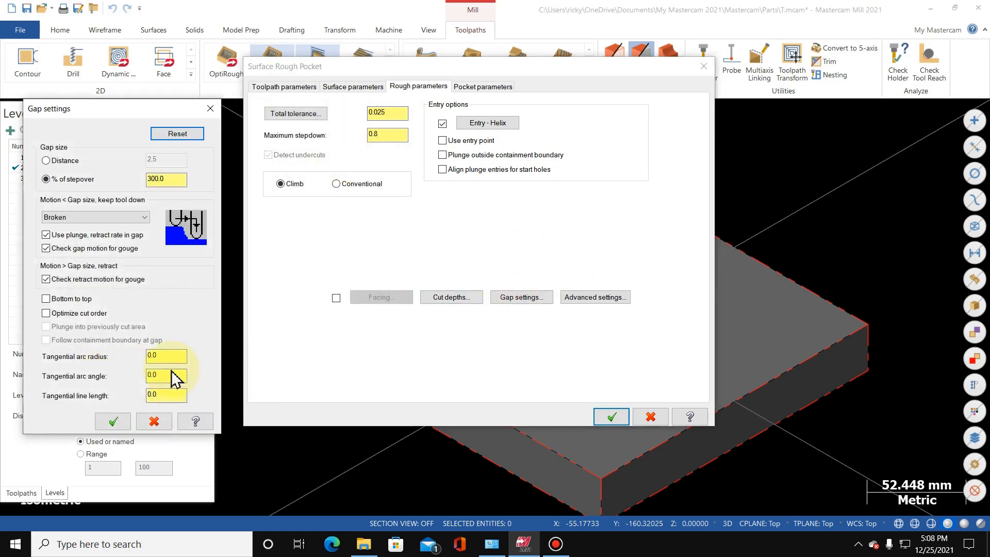
click(79, 314)
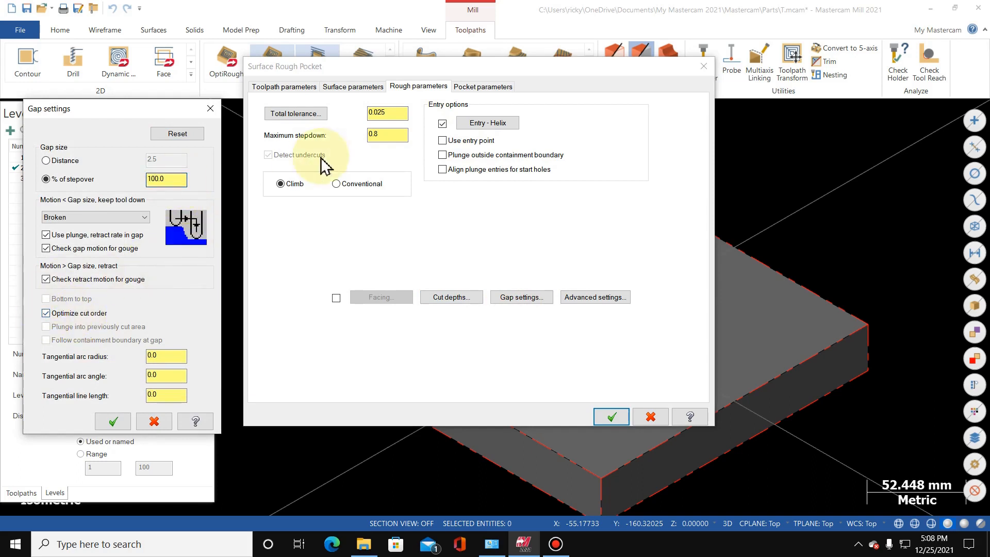
click(123, 423)
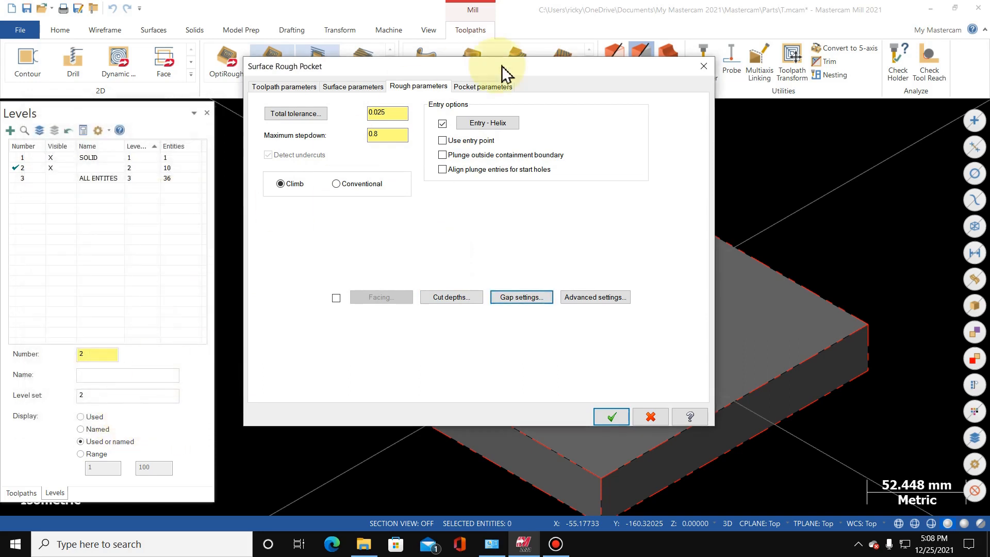
- In the pocket parameters, choose the True Spiral cutting method and set the finish pass spacing to 0.5
click(482, 86)
click(520, 155)
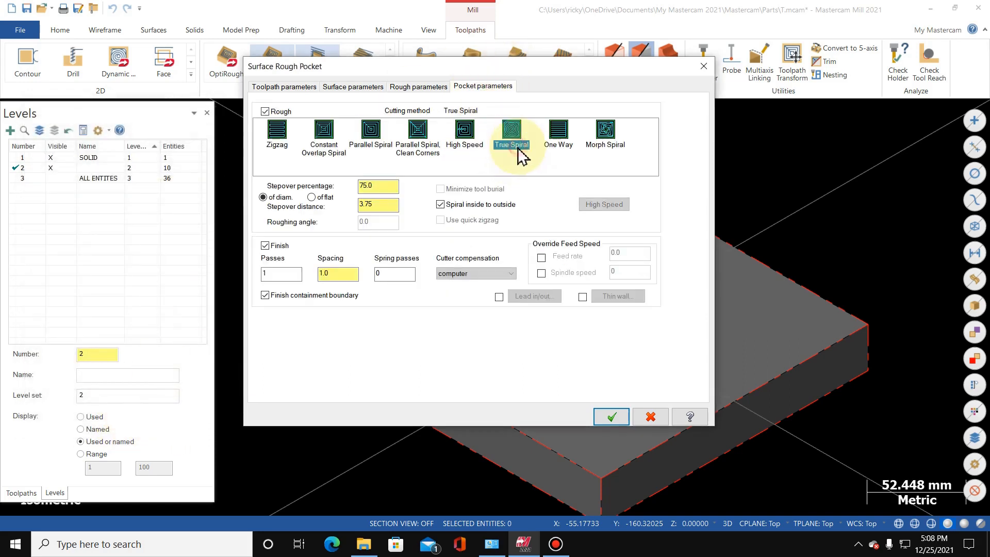
click(384, 187)
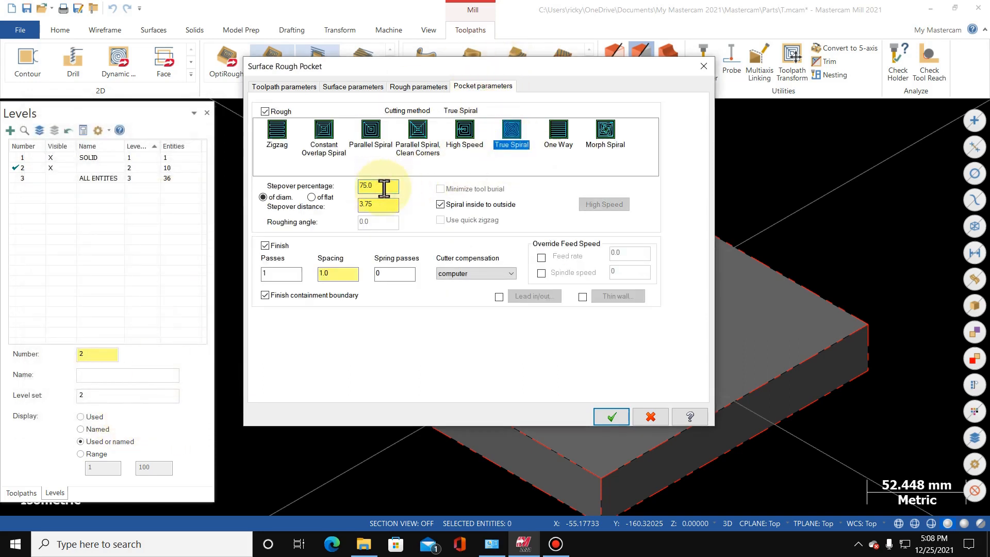
click(348, 274)
text(0.5)
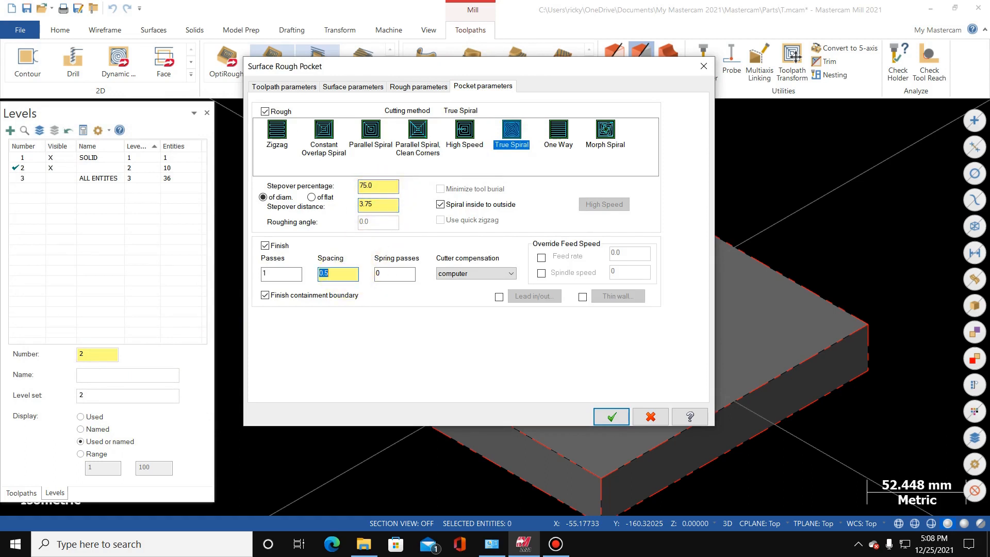
- Set the finish cutter compensation to wear and generate the surface rough pocket toolpath
click(503, 275)
click(473, 293)
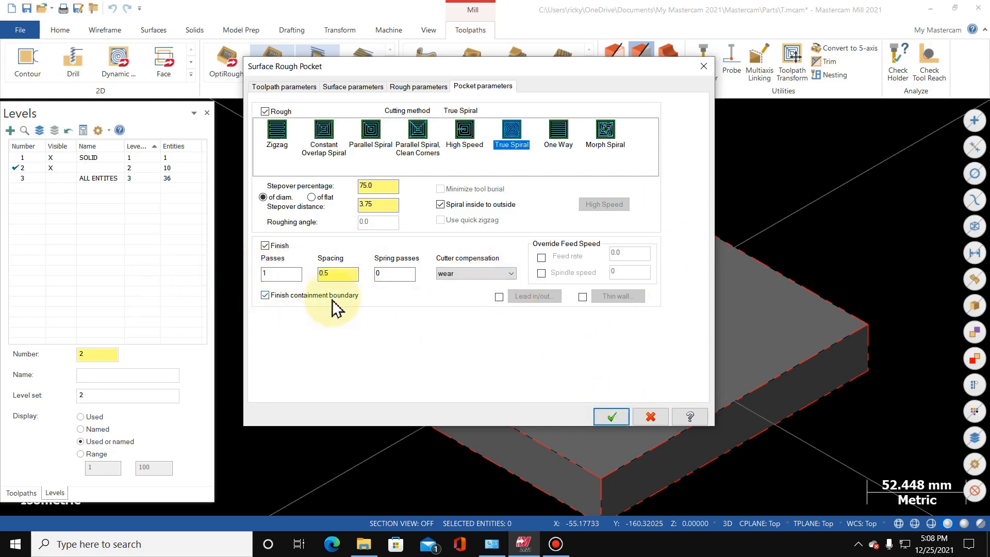
click(612, 418)
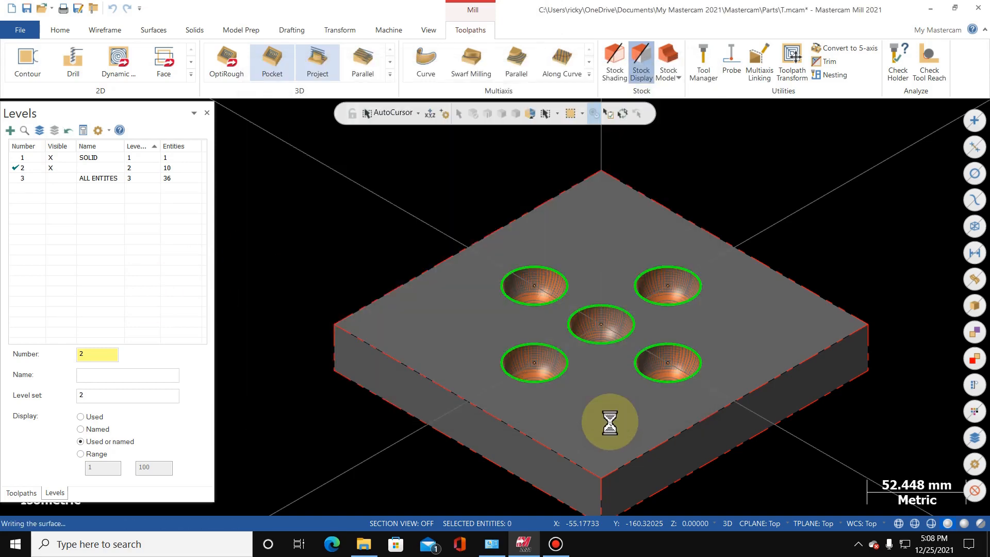
- Hide the SOLID level to inspect the toolpaths inside the five hemispherical pockets
click(538, 190)
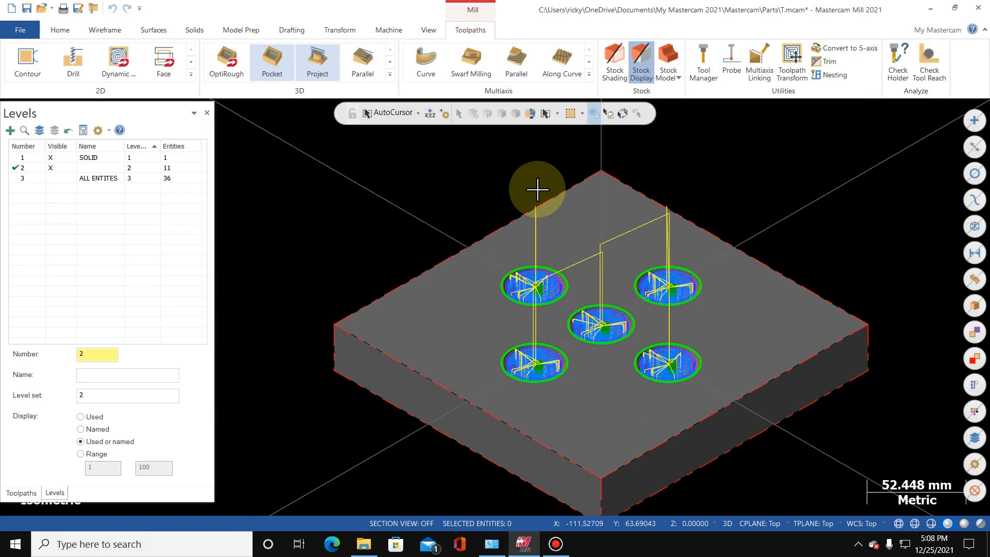
scroll(444, 221, down, 5)
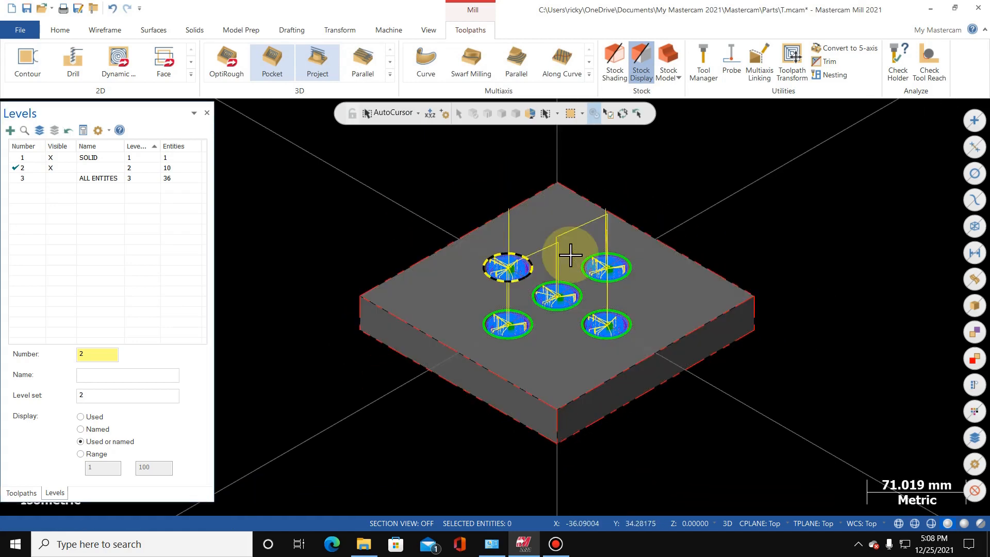
scroll(571, 255, up, 4)
scroll(571, 255, up, 3)
click(51, 158)
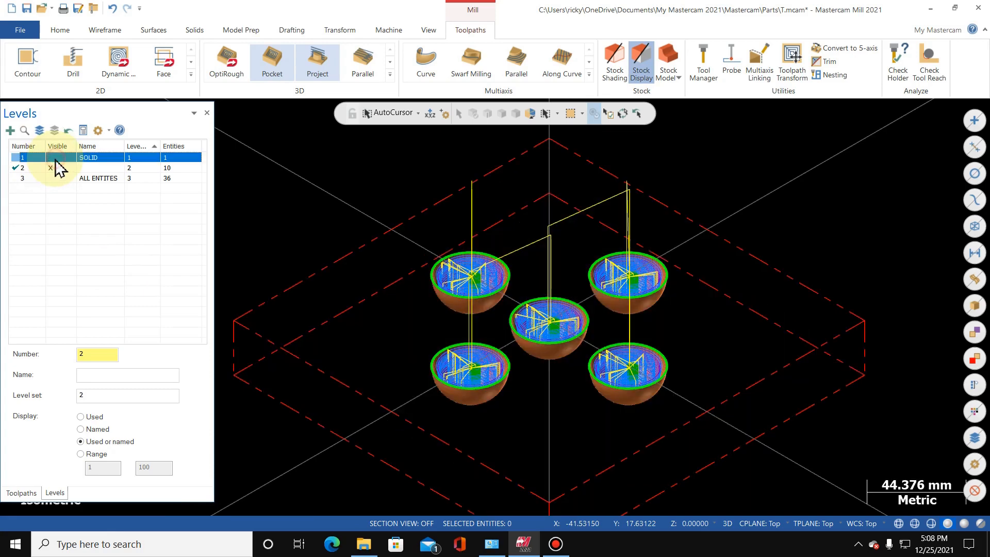
scroll(515, 394, up, 4)
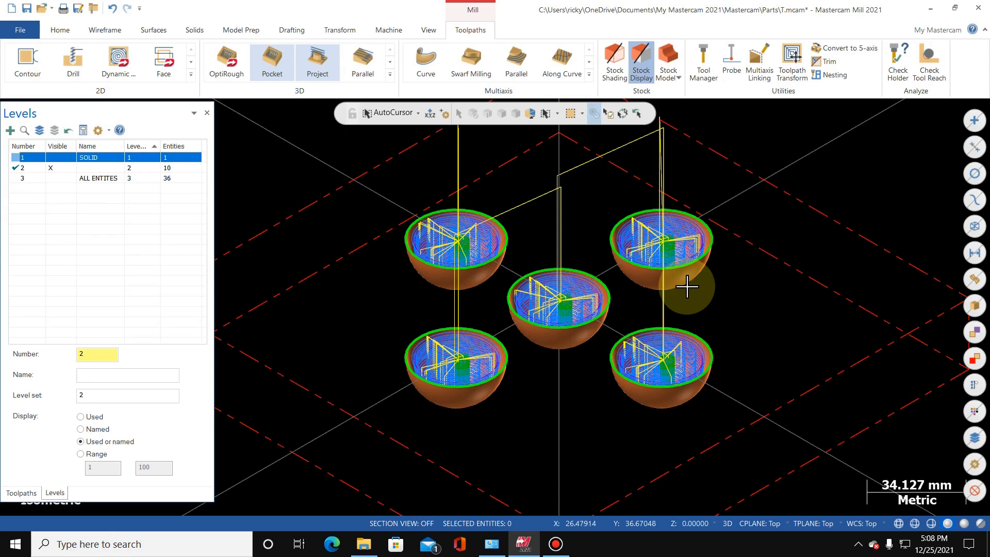
- Turn on translucency for the pocket surfaces and examine how closely the toolpath follows the bottoms of the hemispheres
scroll(689, 287, down, 1)
scroll(463, 292, up, 5)
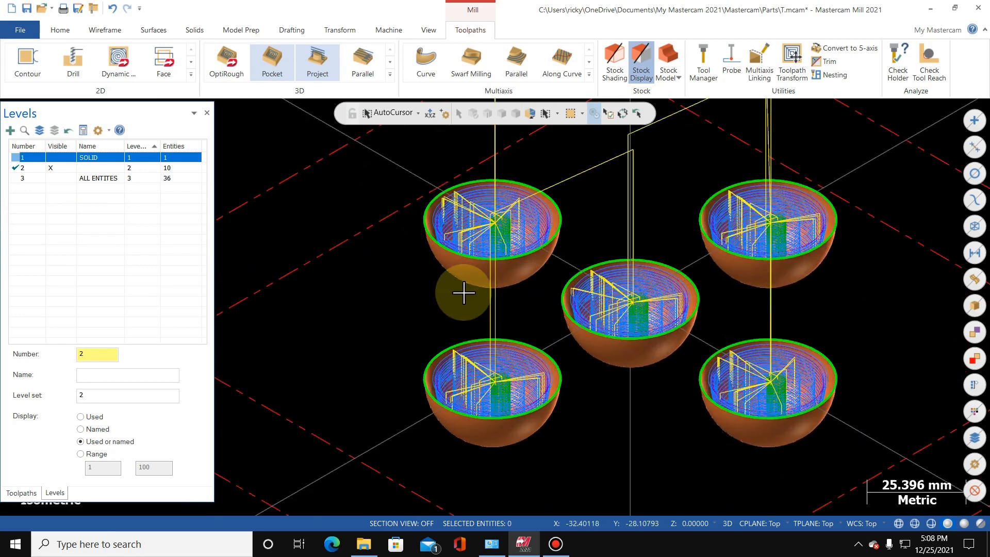
click(982, 524)
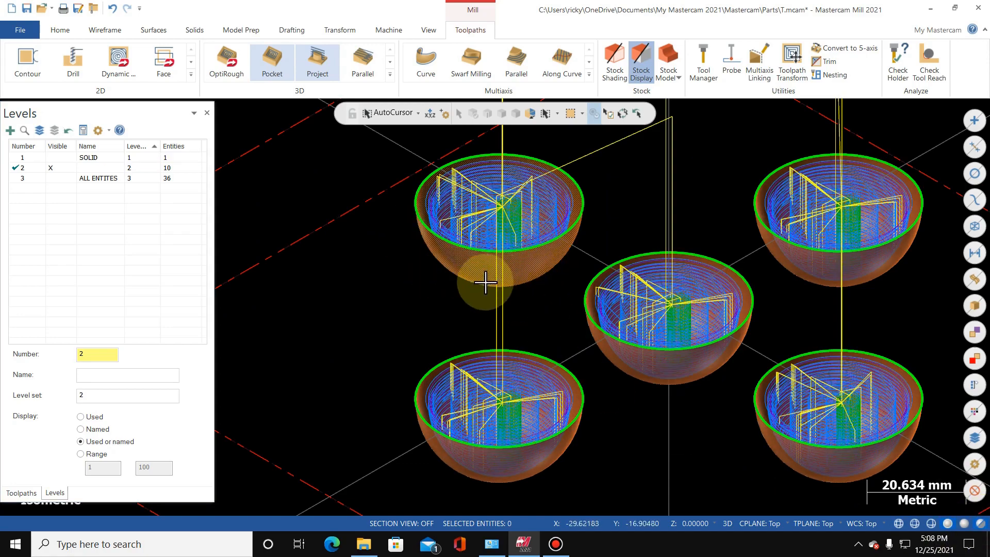
scroll(482, 281, up, 9)
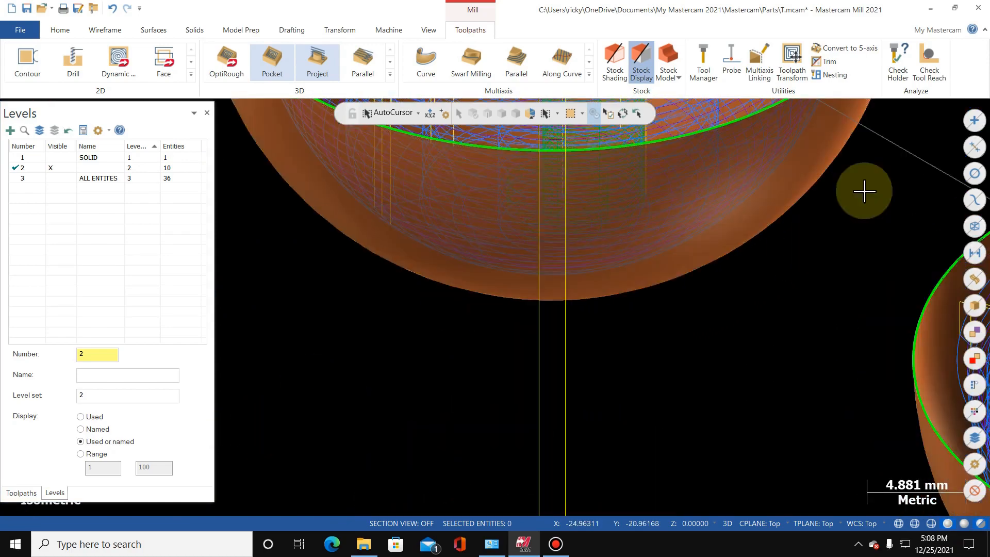
scroll(608, 267, up, 3)
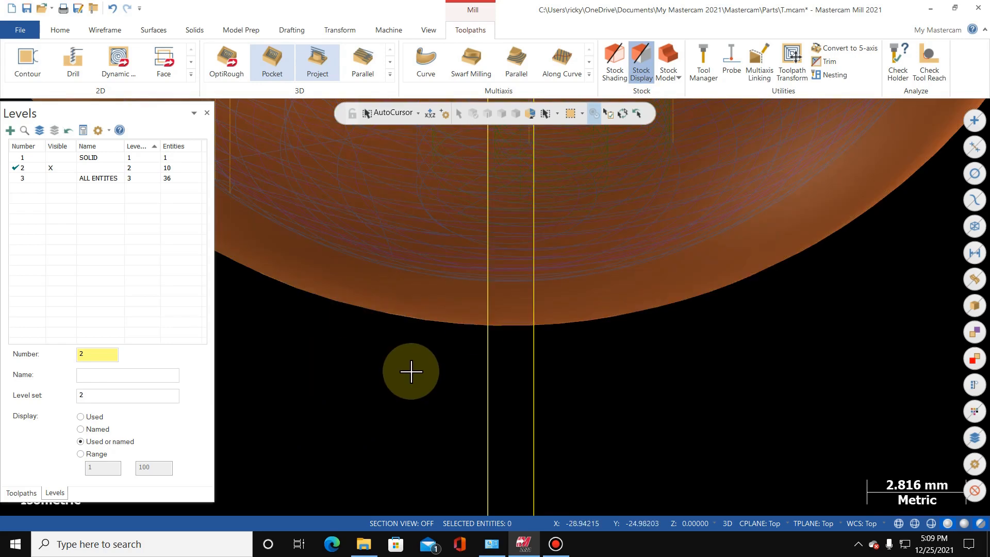
scroll(411, 371, down, 10)
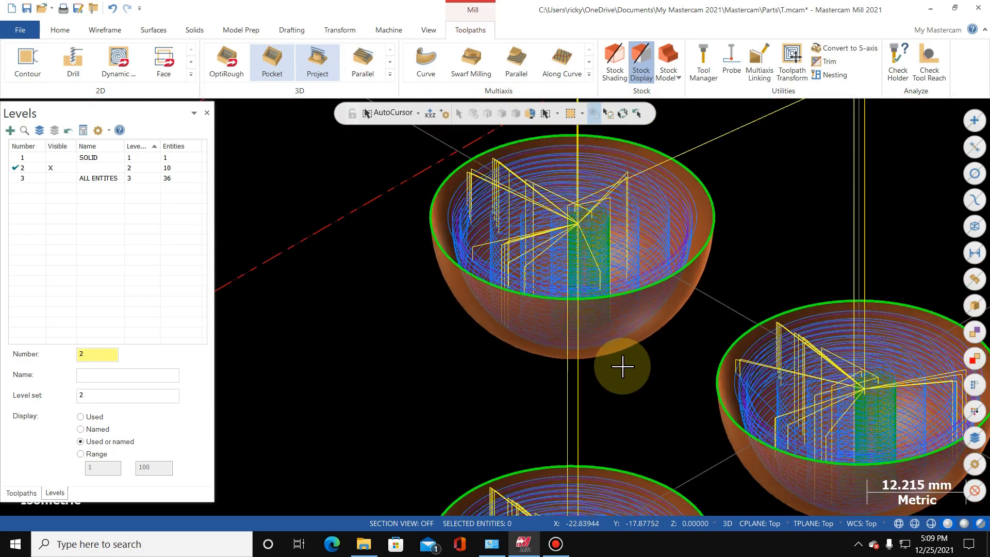
scroll(622, 366, down, 8)
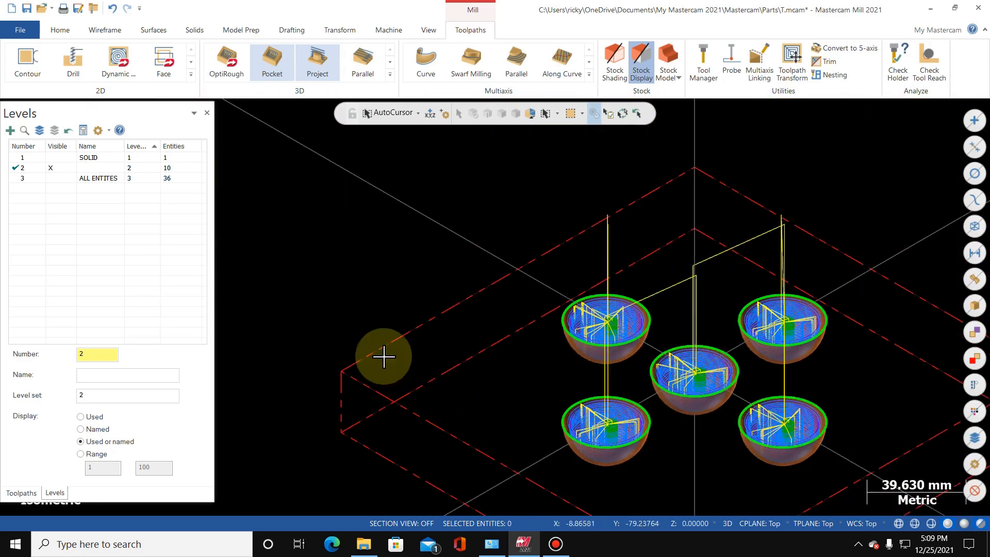
scroll(464, 343, down, 3)
scroll(760, 376, up, 3)
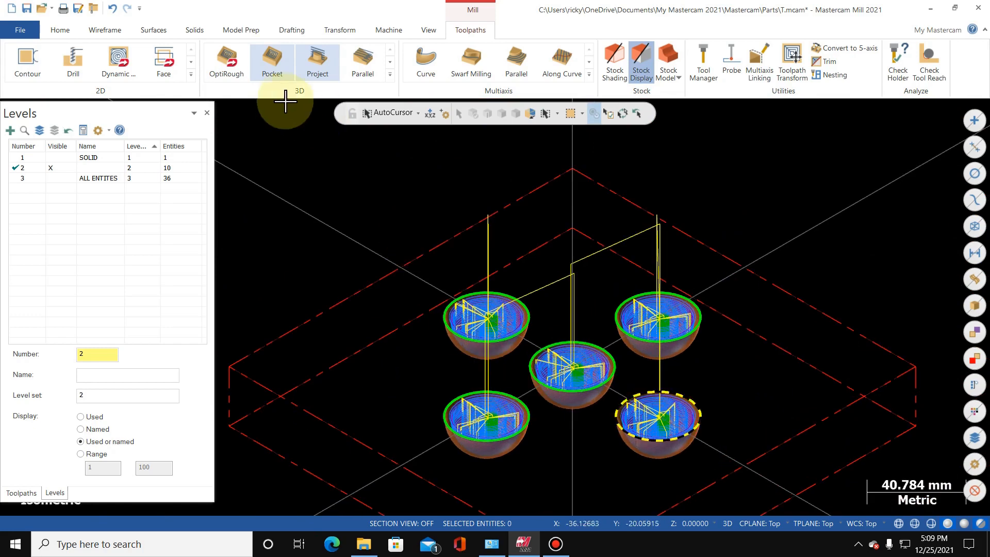
- Make the SOLID level visible again so the plate is displayed together with the pocket toolpaths
click(391, 74)
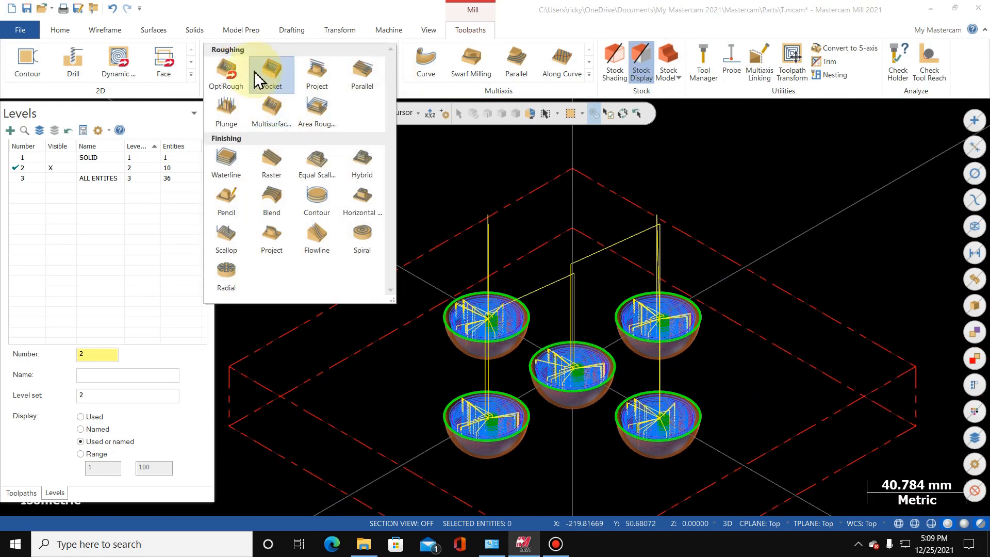
click(498, 183)
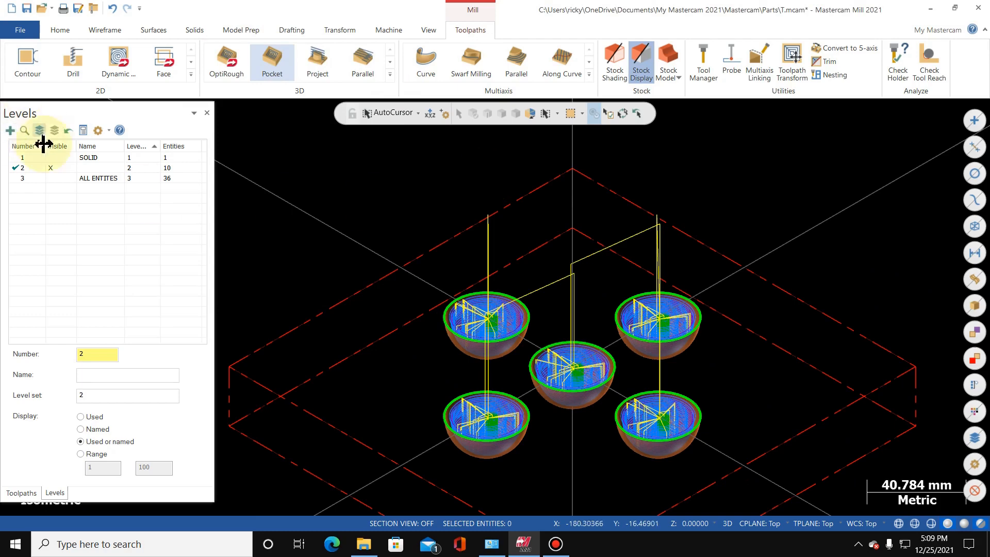
click(61, 157)
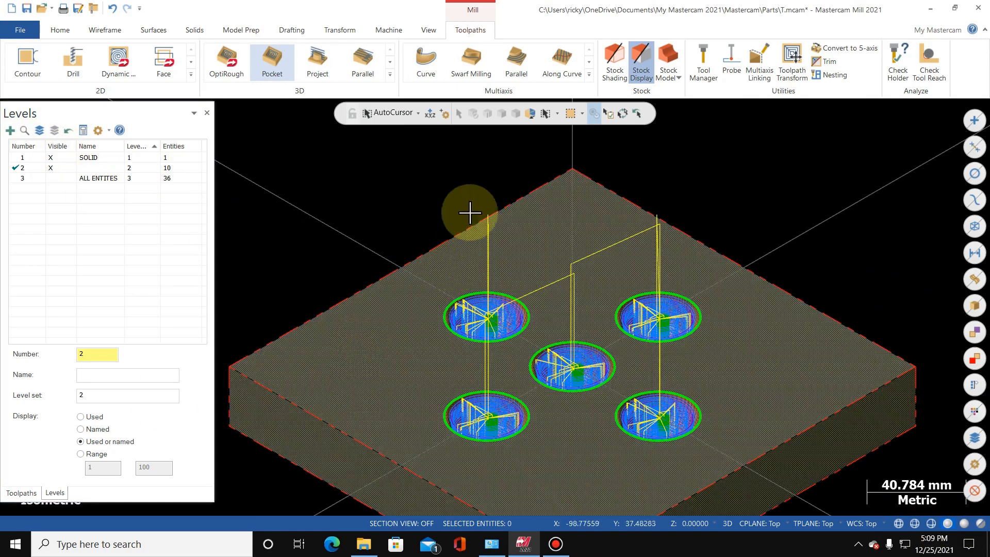
scroll(471, 213, down, 1)
- Move the insert position above the Surface Rough Pocket operation and start a stock model there named MODEL 1
click(21, 491)
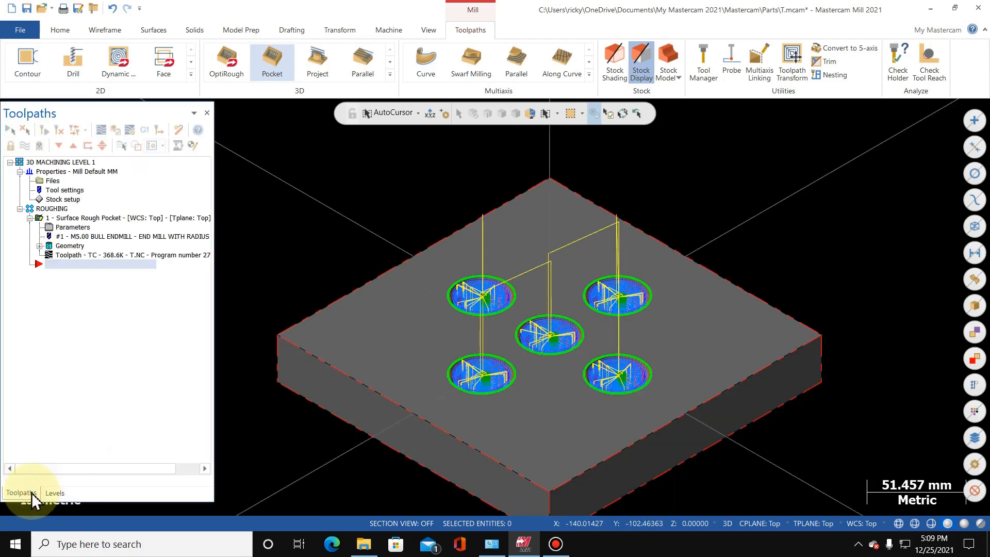
click(74, 145)
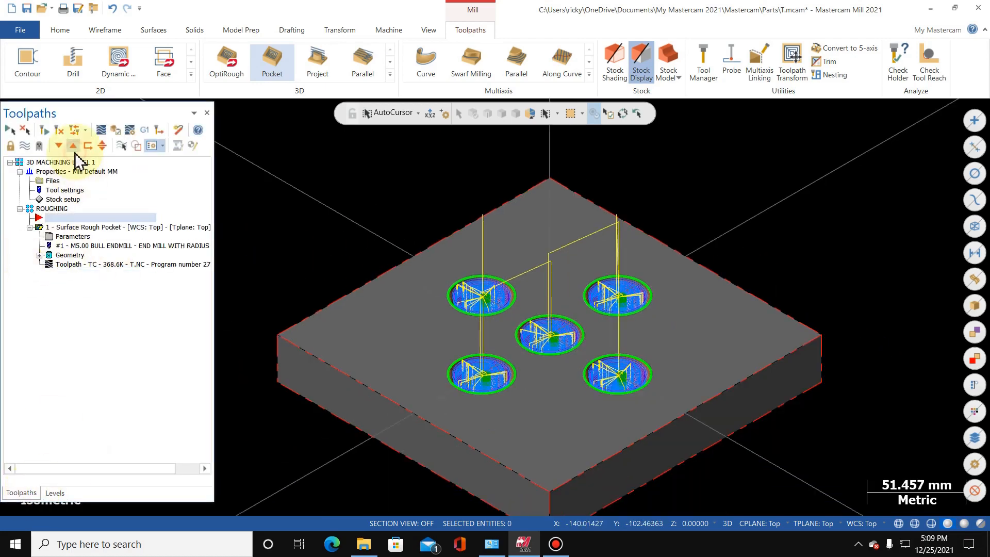
click(665, 59)
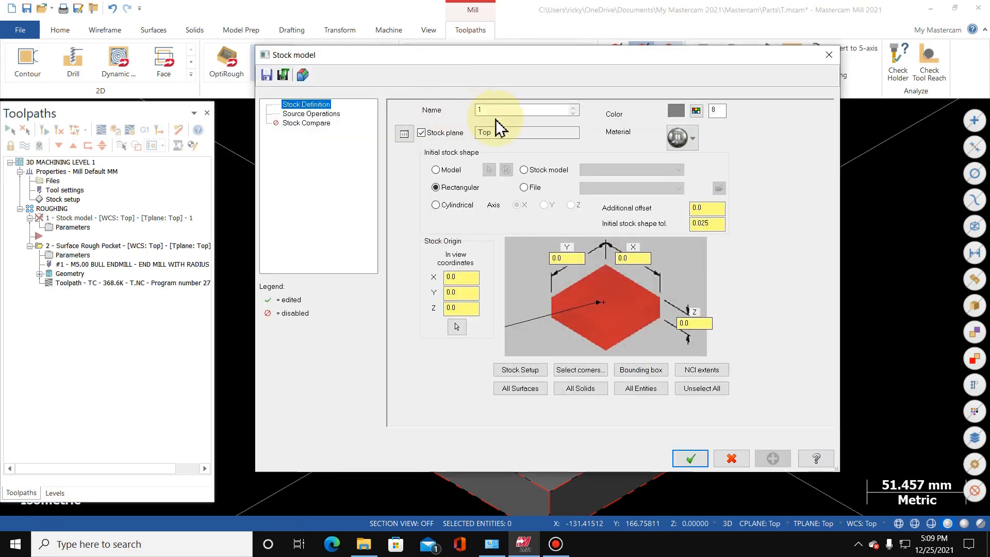
click(510, 112)
key(BackSpace)
text(MODEL 1)
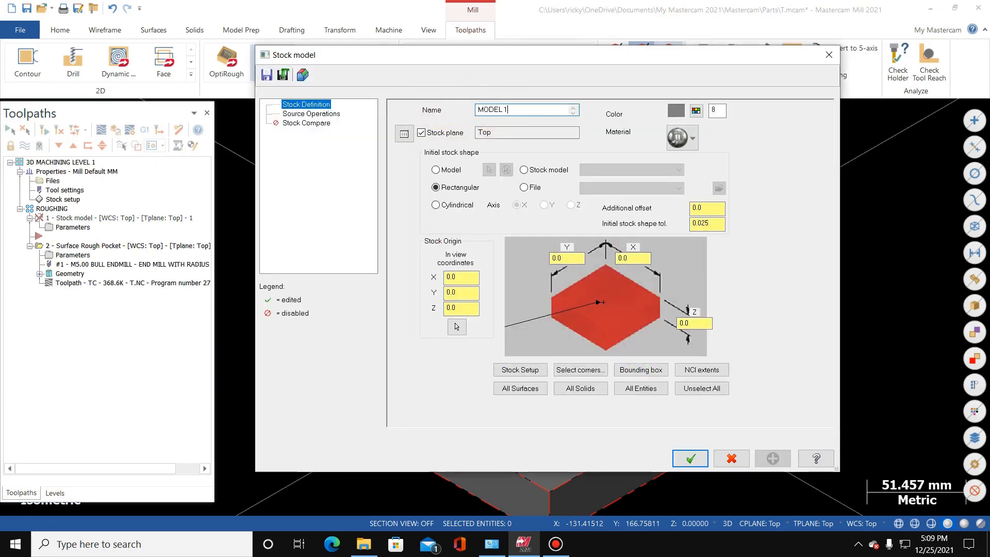
- Give the stock model green color 10, take its 200 x 200 x 30 size from Stock Setup, and generate it
click(697, 112)
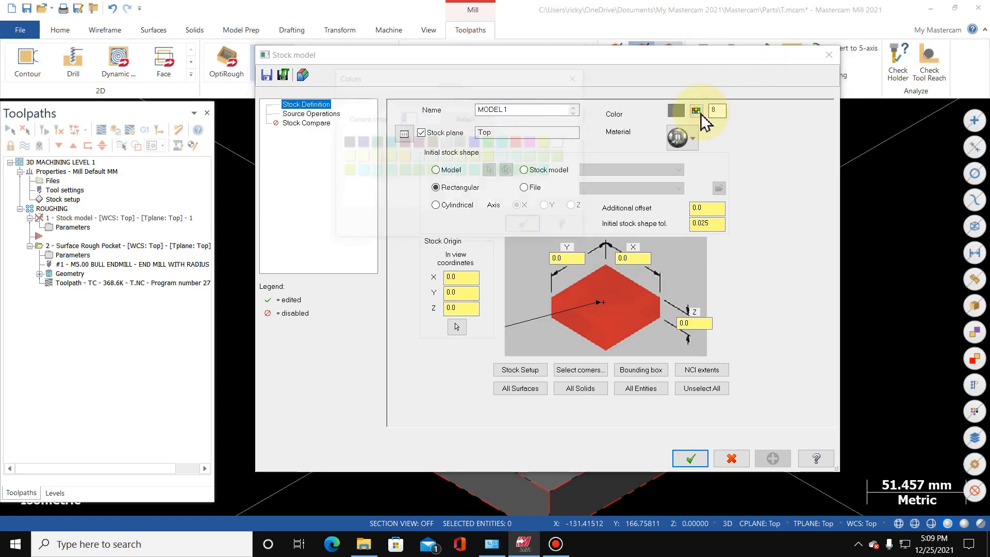
click(489, 142)
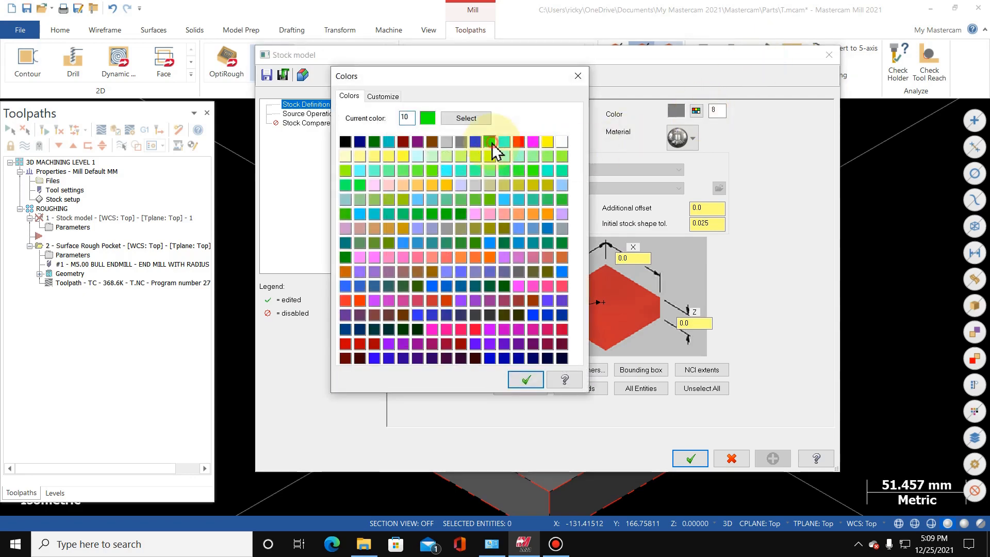
click(526, 380)
click(513, 372)
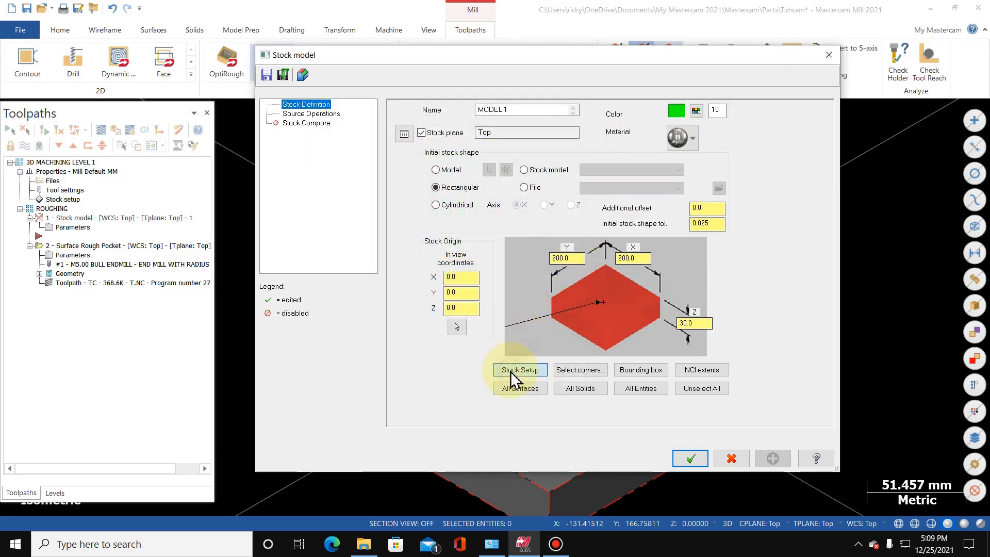
click(687, 458)
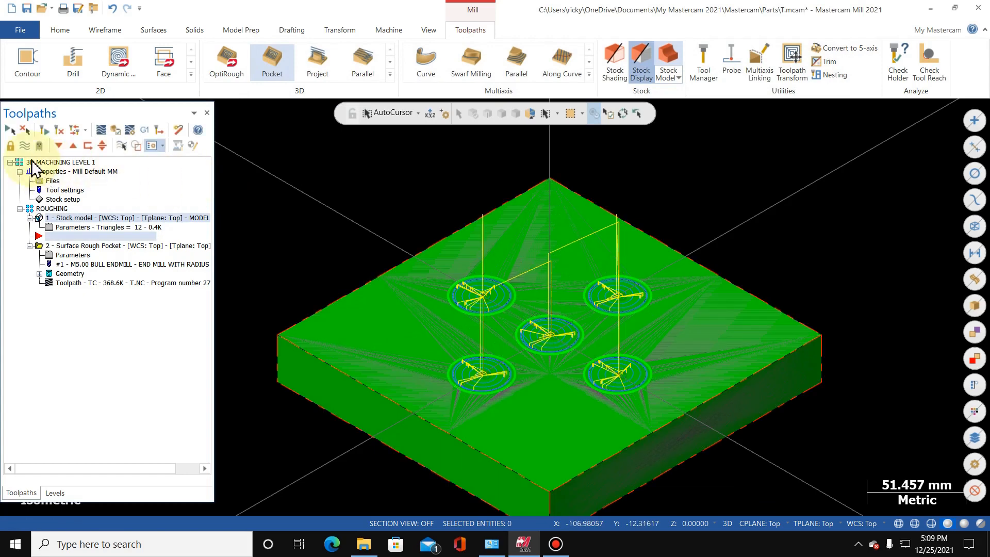
- Move the insert position below the Surface Rough Pocket operation, then select that operation and confirm its simulator options
click(59, 145)
click(40, 236)
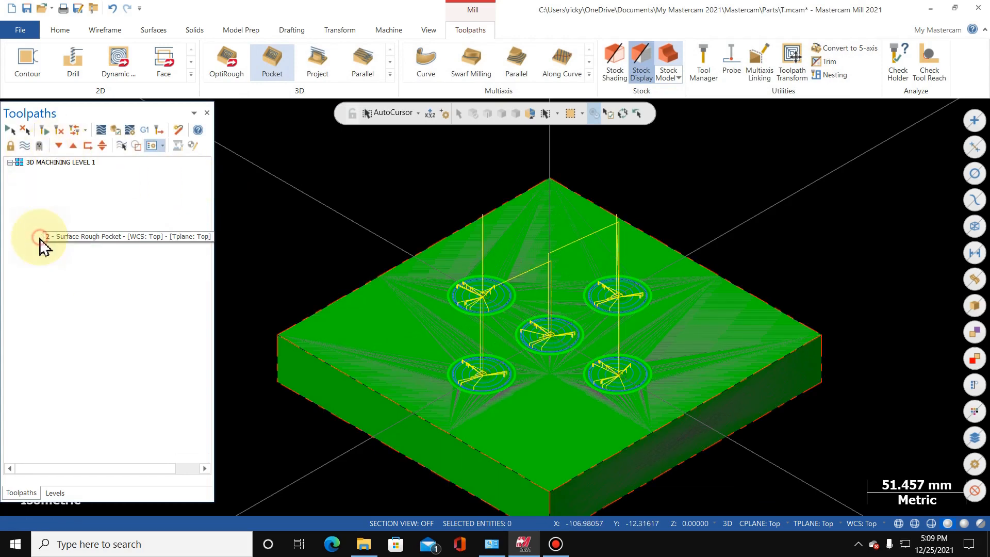
click(136, 131)
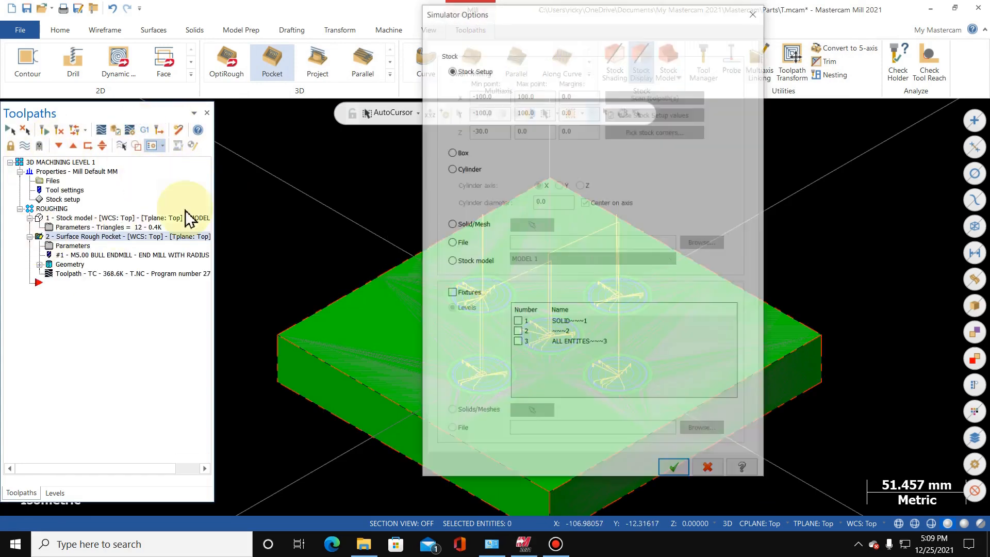
click(670, 469)
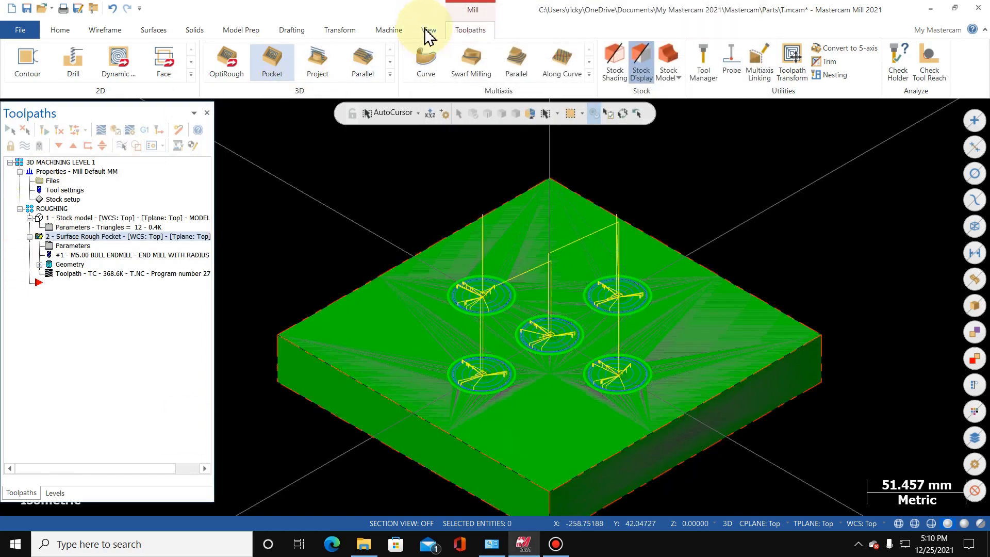
- Open the machine simulation of the Surface Rough Pocket operation, check how the stock sits on the table, and close the simulator
click(391, 33)
click(299, 64)
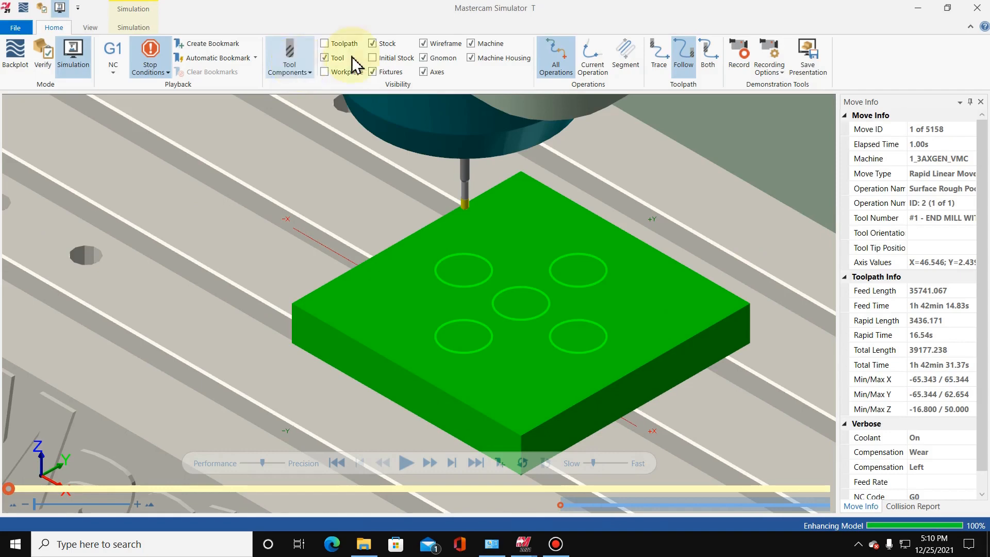
scroll(465, 389, up, 6)
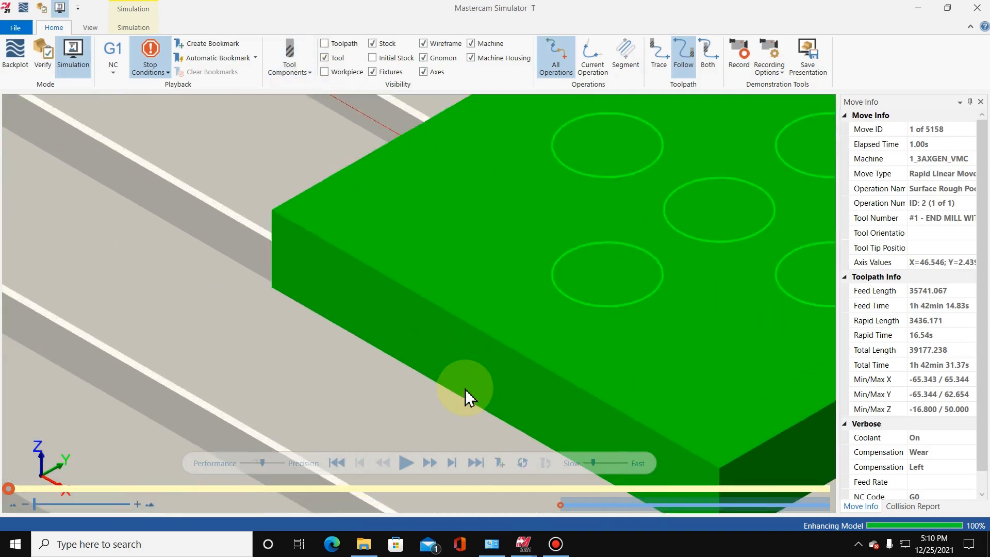
scroll(465, 389, down, 2)
click(978, 8)
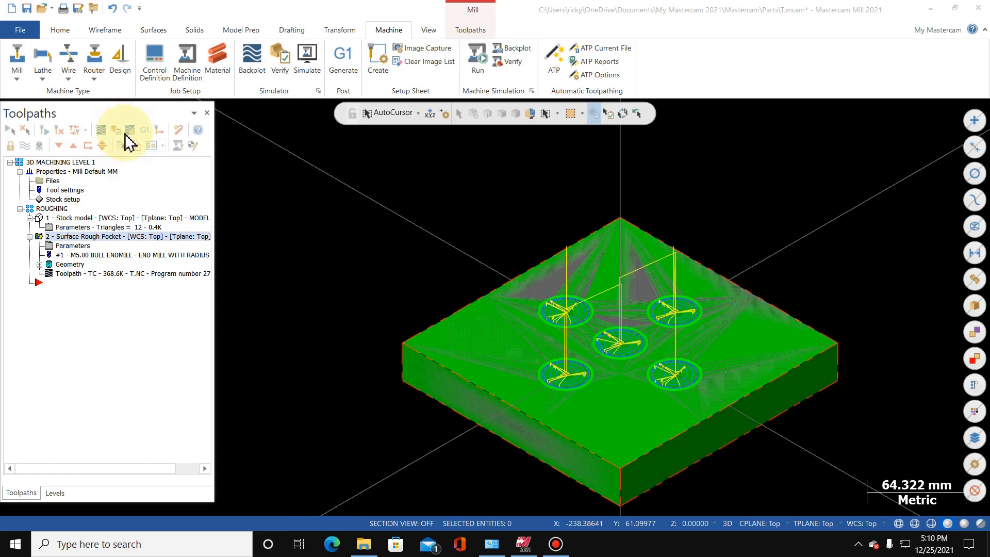
- Review the simulated machine and the part's XYZ translation in the simulator options, and accept them
click(127, 134)
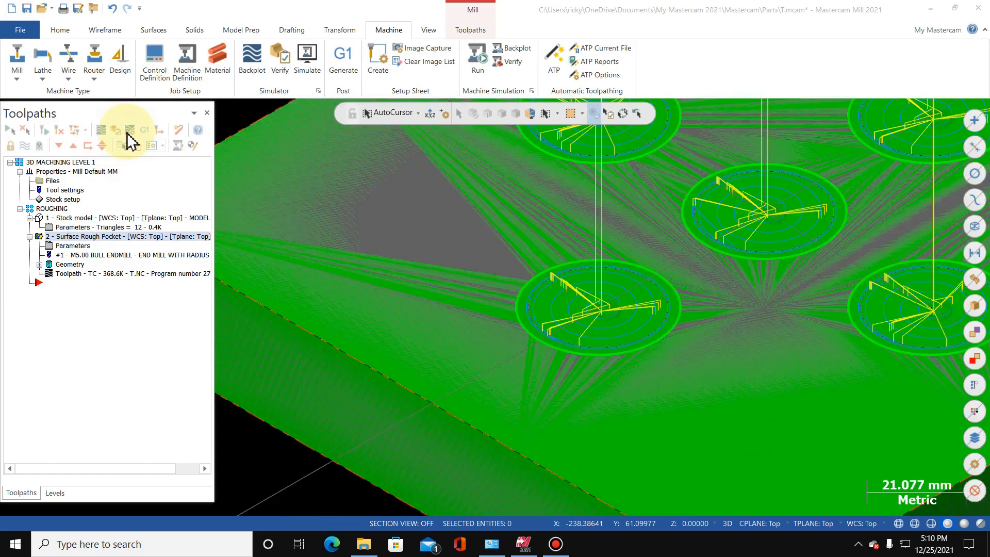
click(512, 32)
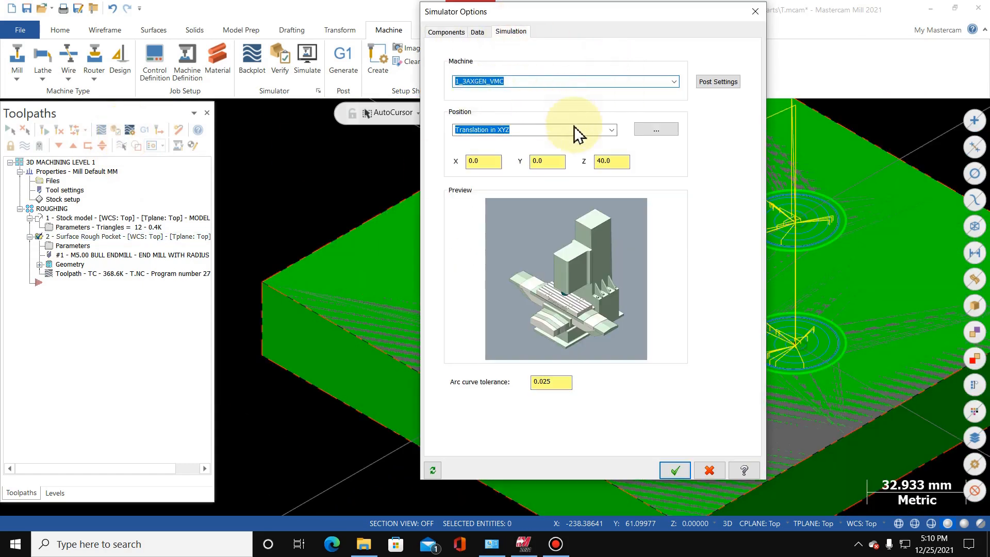
click(675, 470)
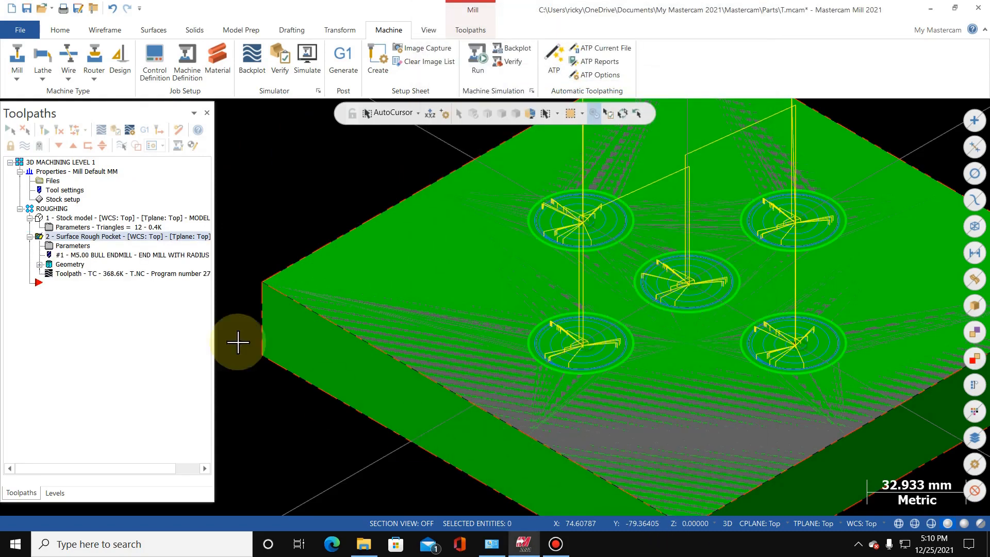
- Reopen the simulator in machine simulation mode and play the Surface Rough Pocket operation through, adjusting the playback speed
click(116, 131)
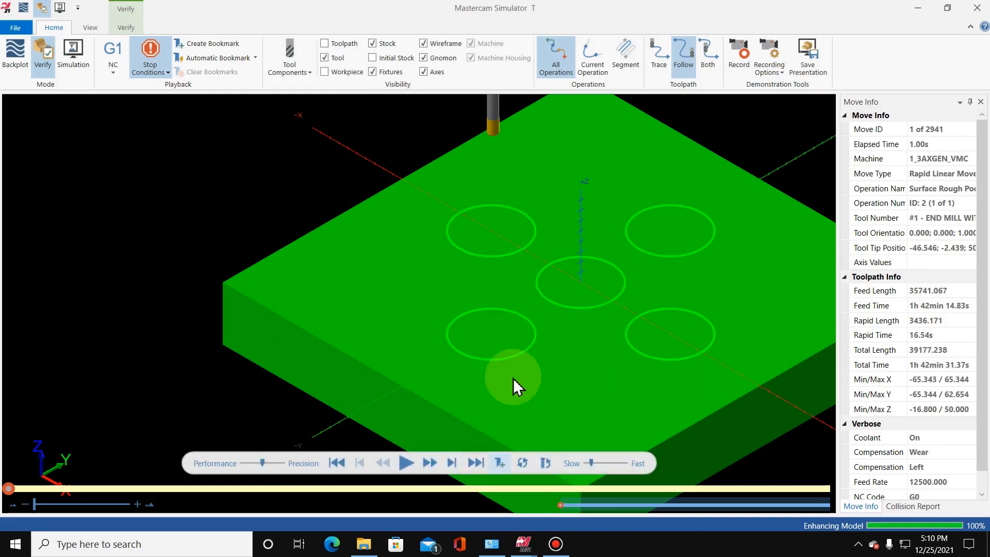
click(75, 57)
scroll(181, 200, down, 3)
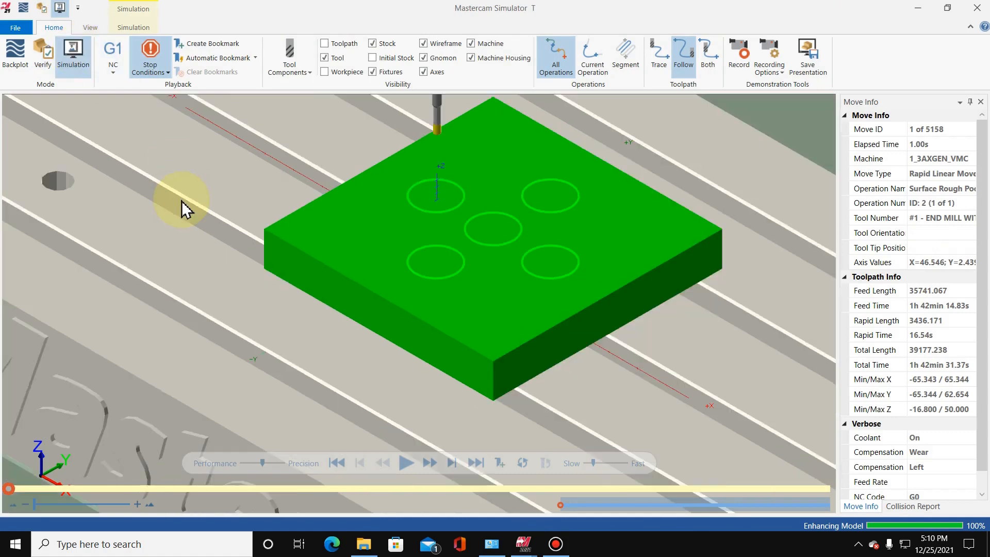
scroll(431, 184, up, 5)
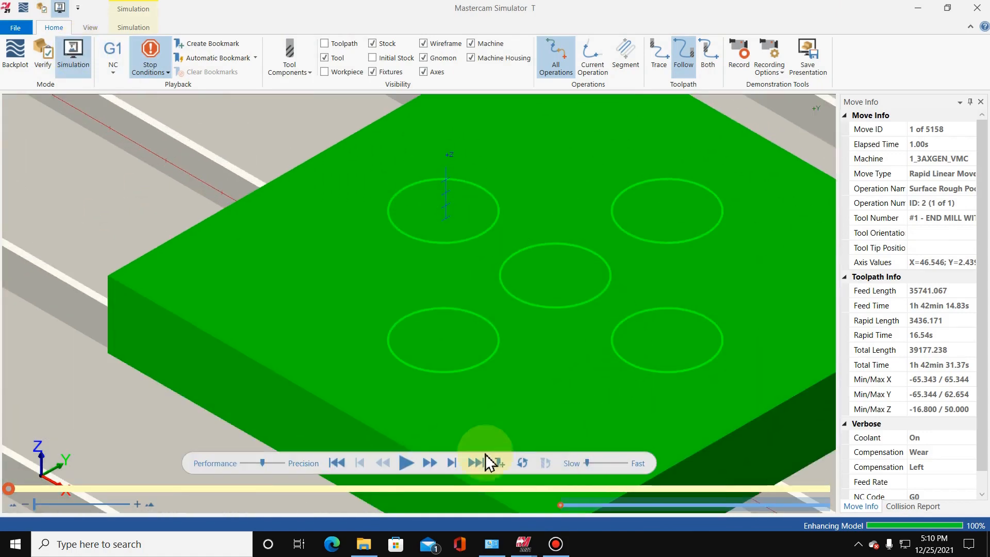
click(407, 463)
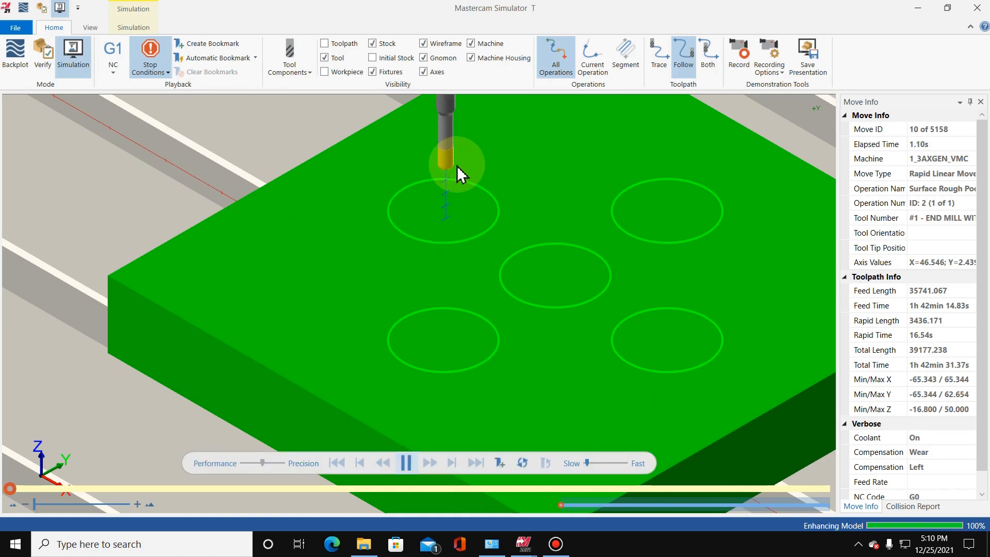
scroll(445, 247, up, 5)
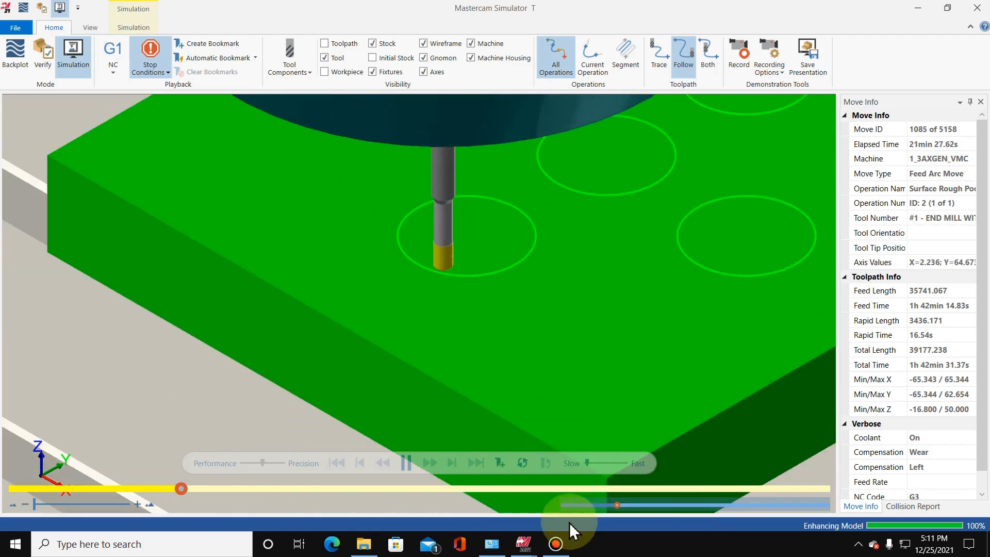
click(590, 464)
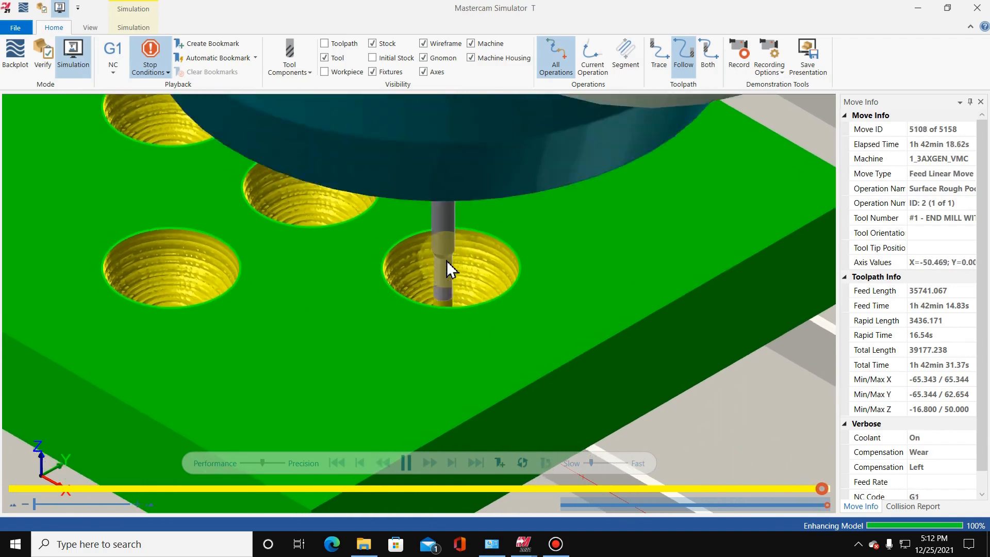
- Examine the roughed walls of the five machined pockets up close
scroll(446, 261, down, 5)
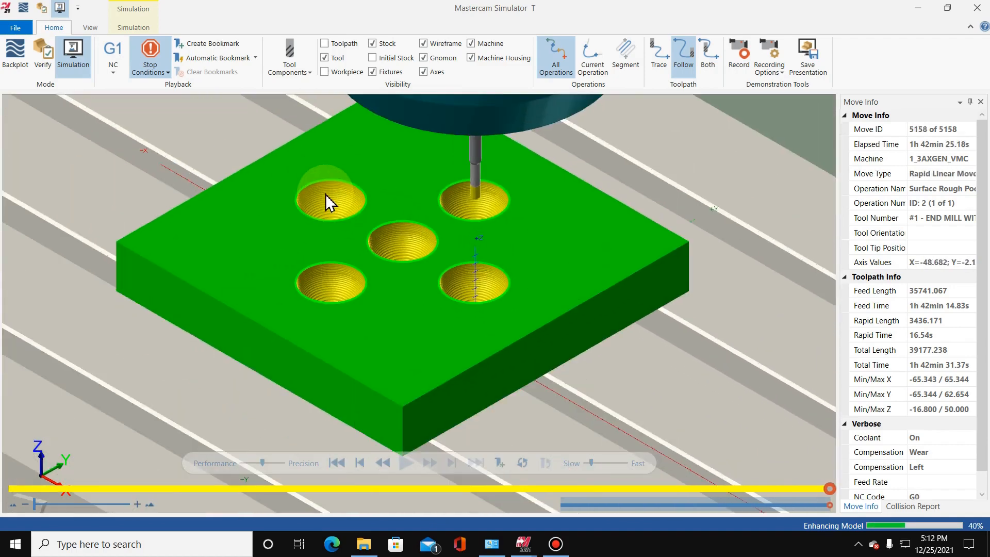
scroll(326, 194, up, 5)
scroll(326, 194, up, 3)
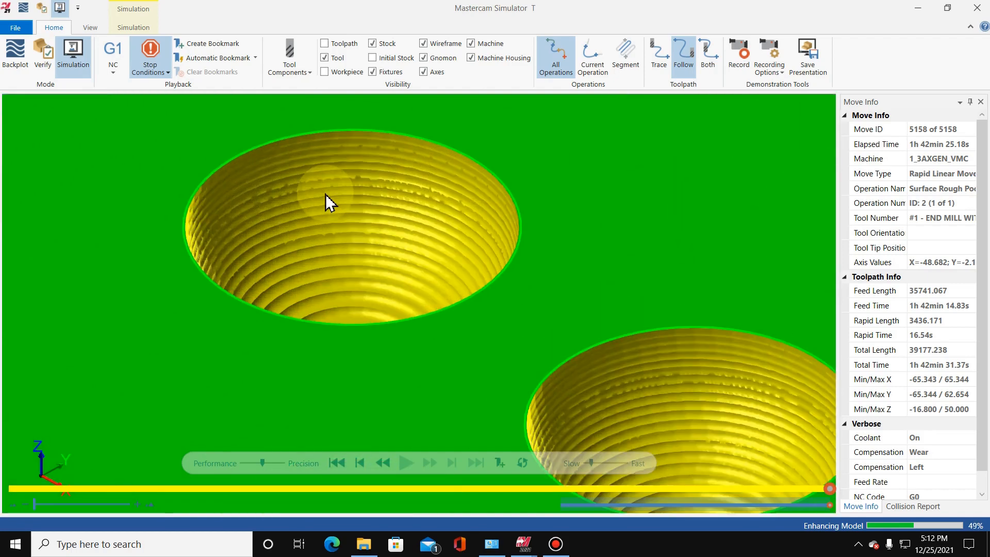
- Rotate the simulated part and examine the stepped ridges on the floors and walls of the machined pockets
scroll(286, 184, up, 3)
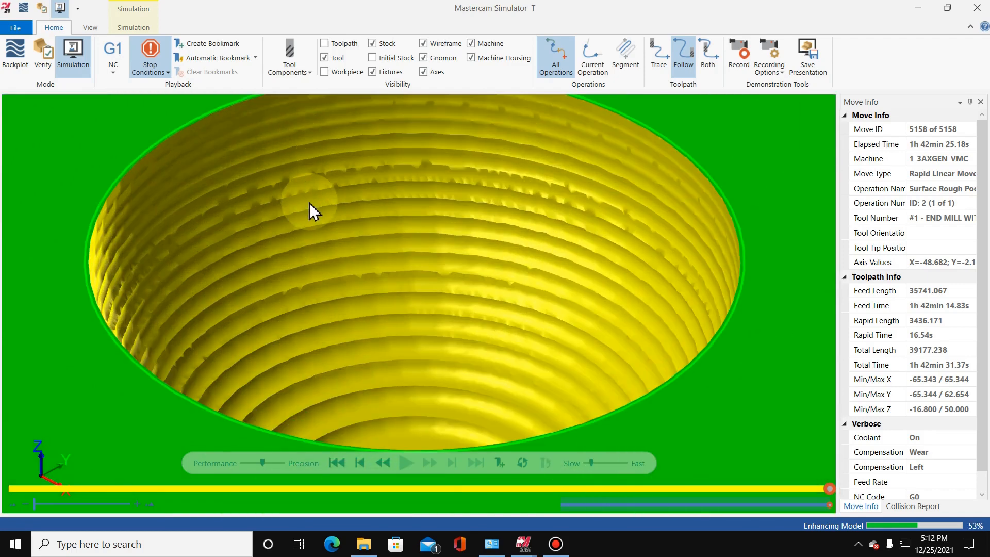
scroll(324, 307, down, 2)
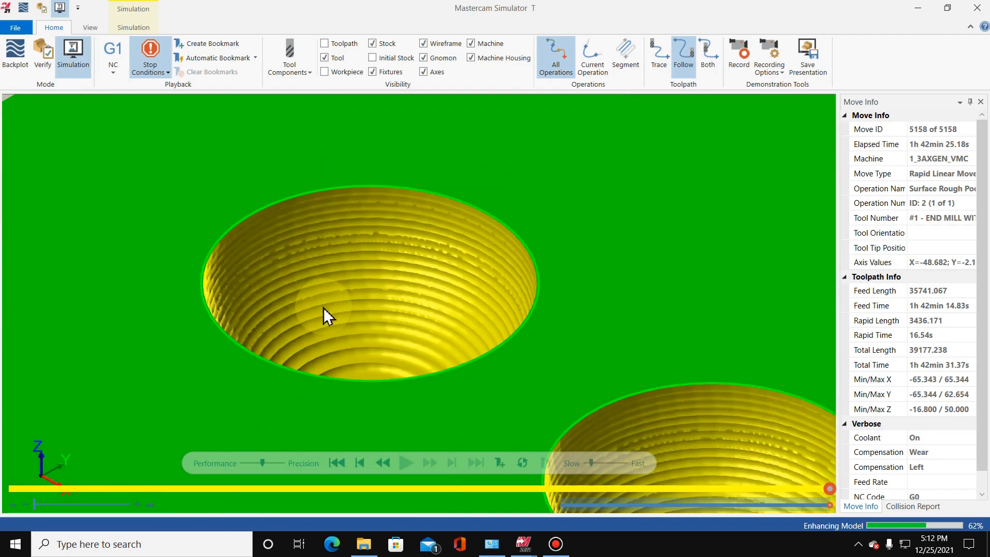
right_click(301, 138)
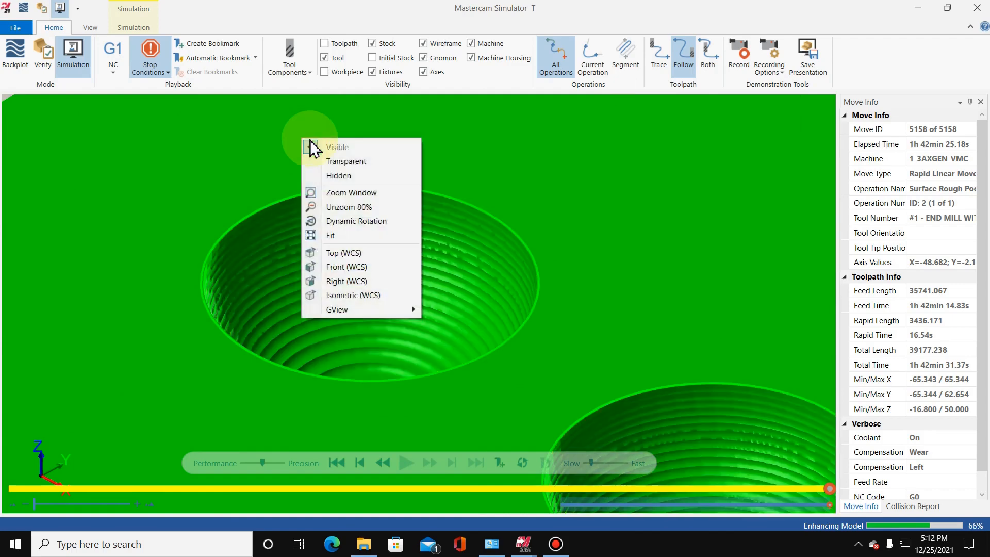
click(355, 221)
mouse_move(330, 120)
mouse_down()
mouse_move(330, 132)
mouse_move(344, 130)
mouse_up()
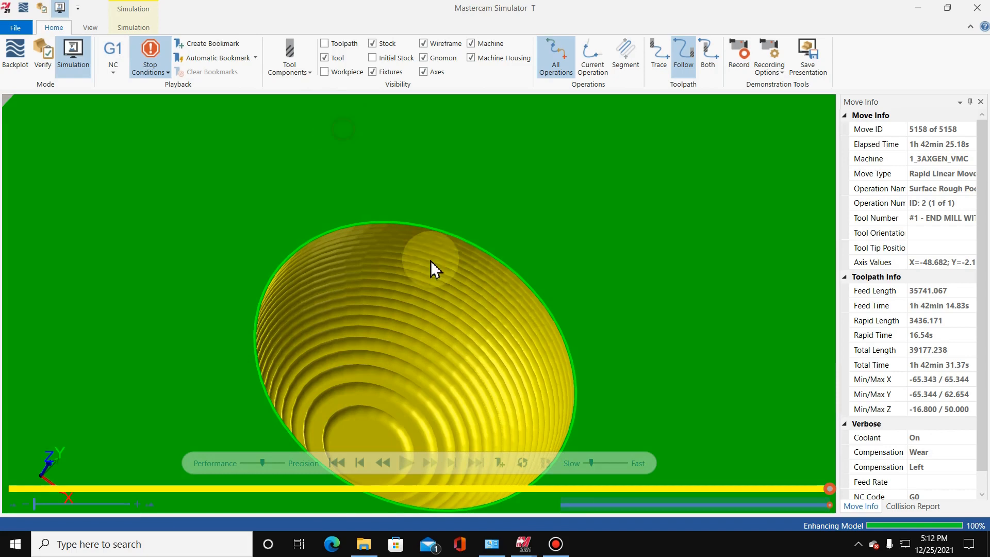
scroll(489, 364, down, 2)
scroll(415, 438, up, 7)
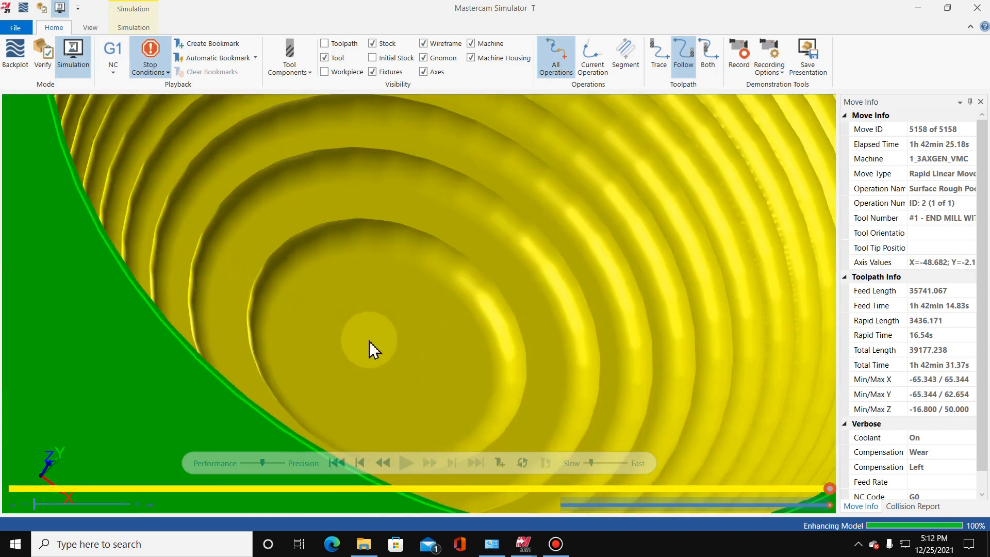
scroll(369, 342, down, 5)
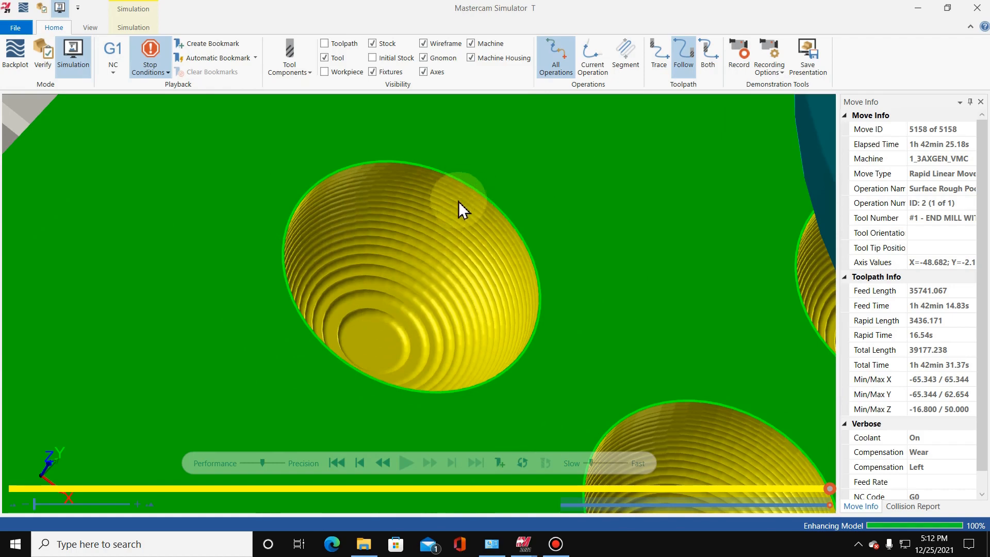
scroll(429, 239, up, 5)
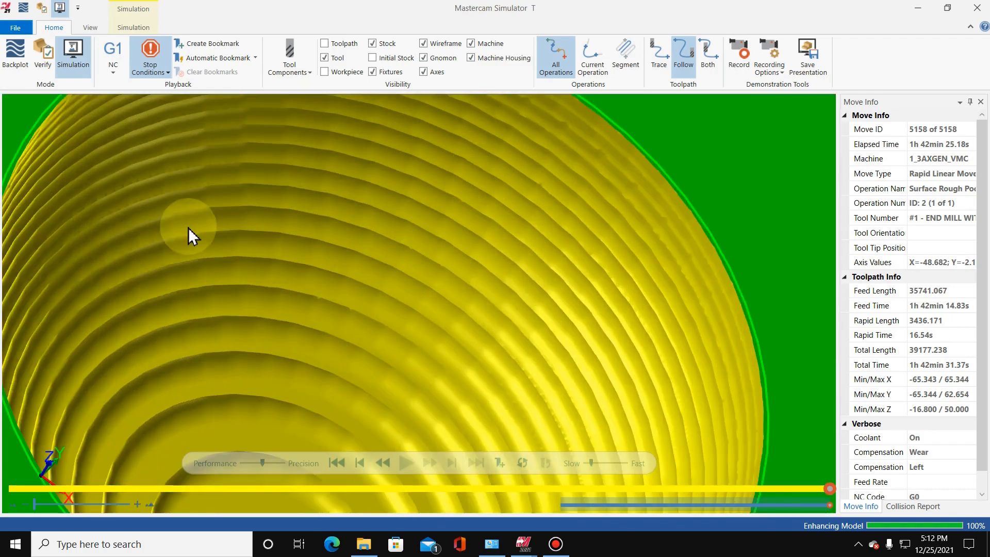
scroll(350, 338, down, 8)
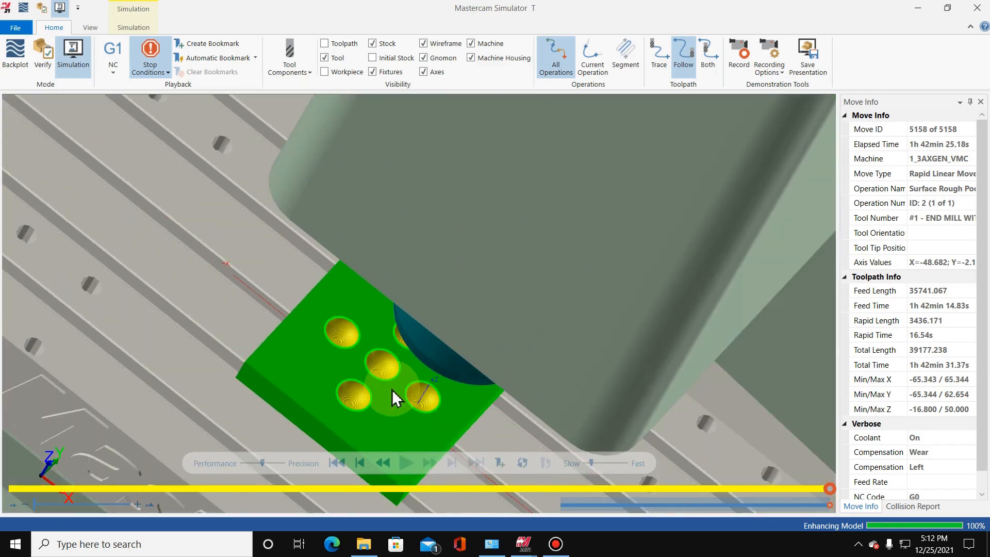
scroll(393, 390, up, 6)
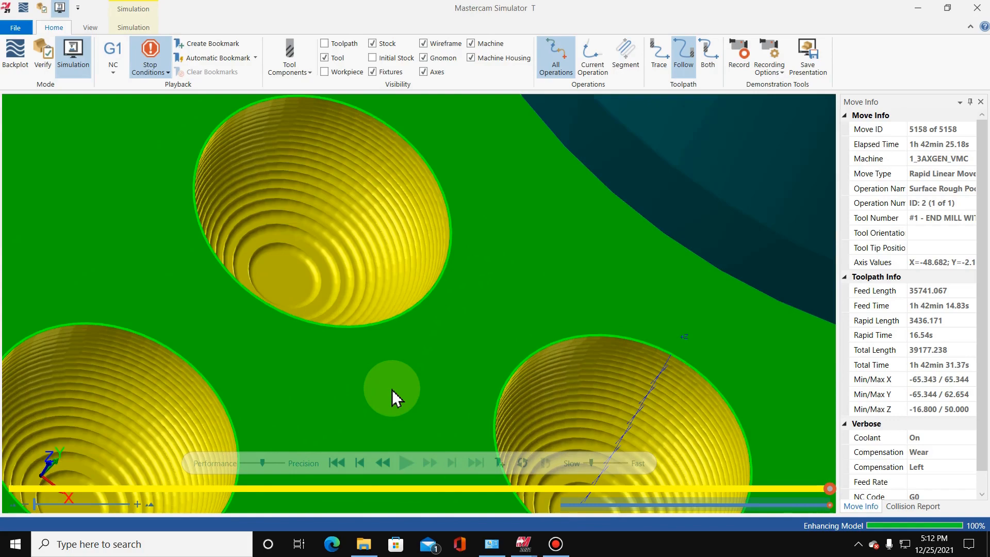
scroll(392, 397, down, 5)
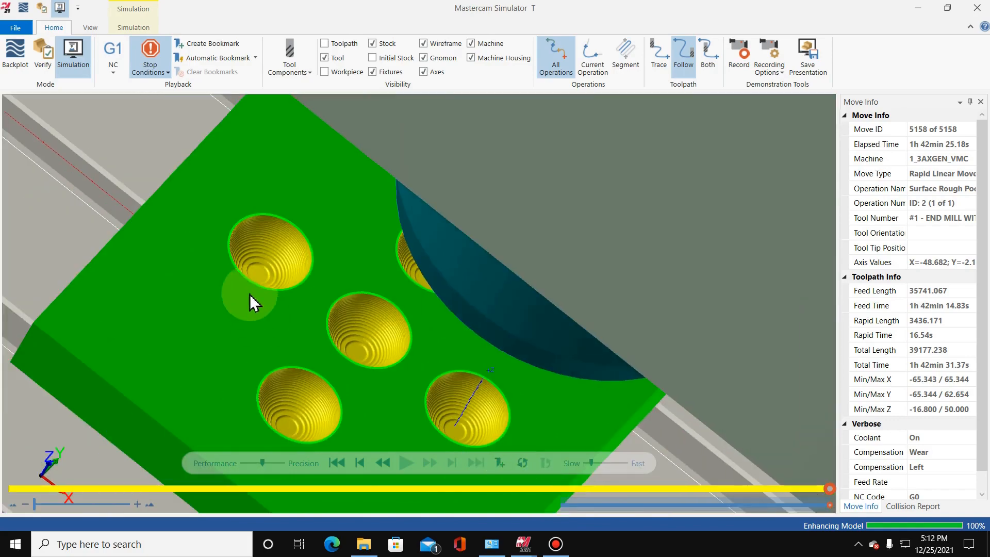
- Return the simulation to the isometric view, close the simulator, and fit the whole plate in the graphics area
right_click(285, 164)
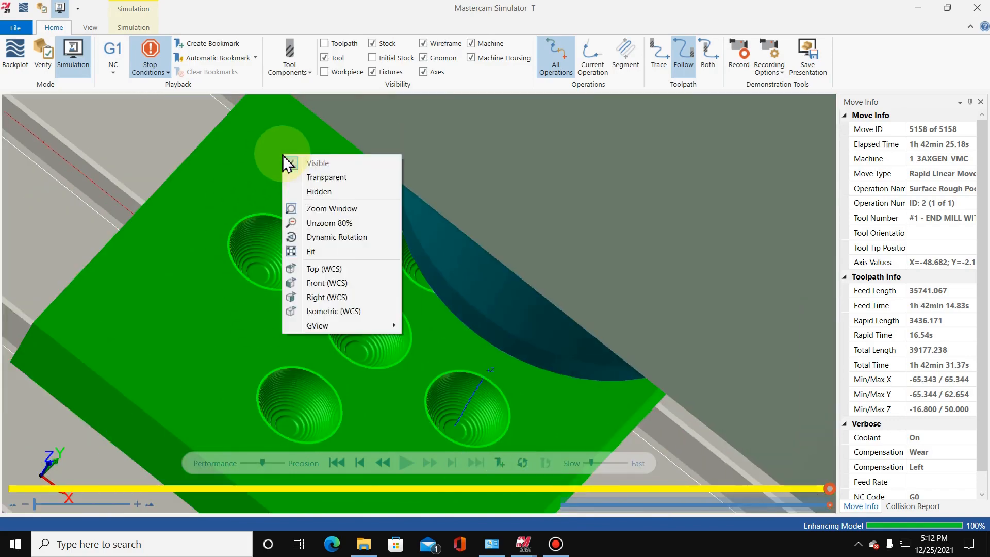
click(333, 310)
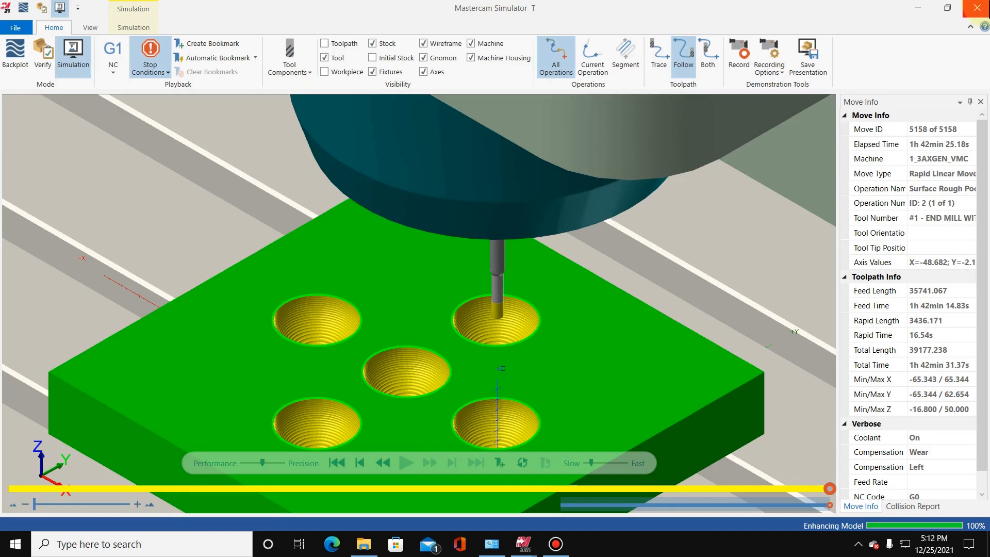
click(978, 7)
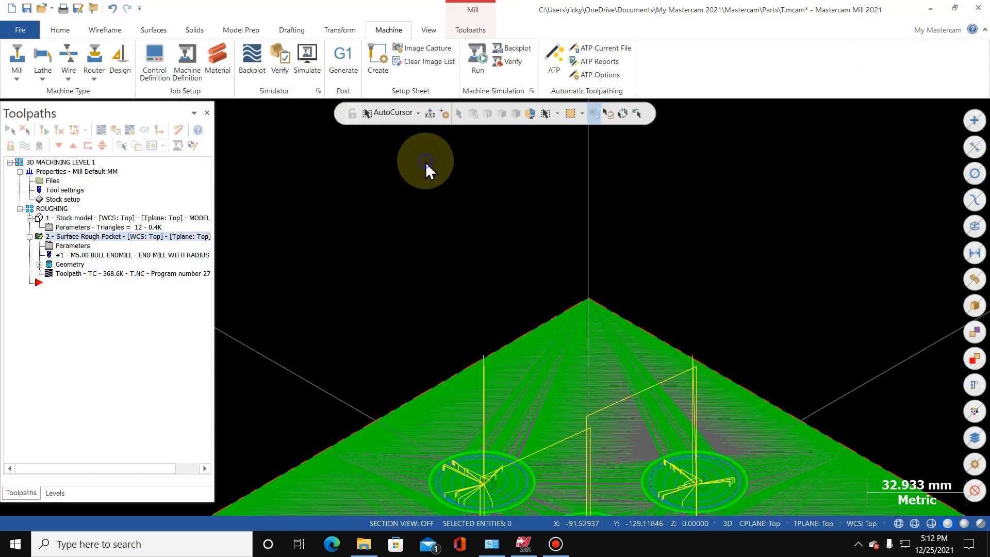
right_click(395, 186)
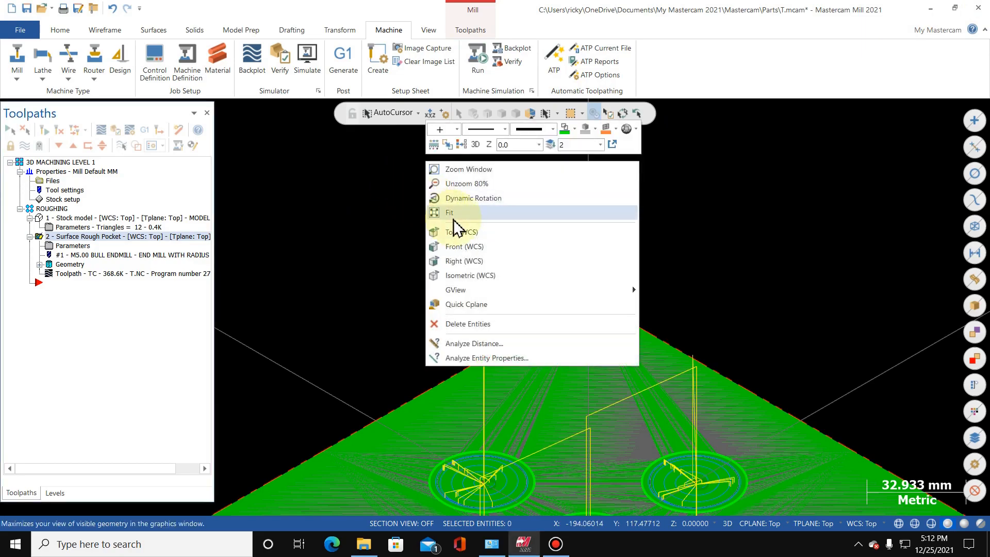
click(453, 218)
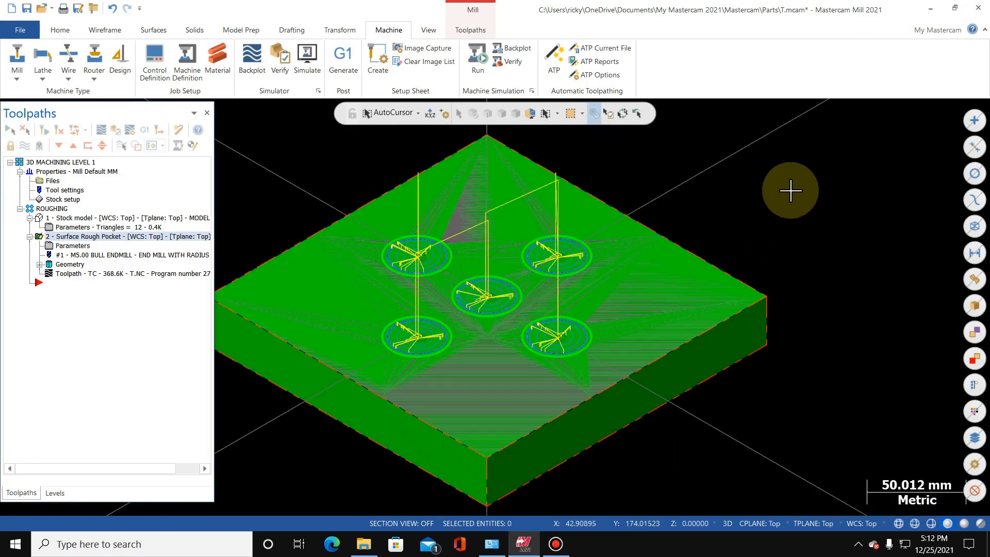
- Copy the first stock model operation and paste it after the Surface Rough Pocket operation
scroll(791, 190, down, 1)
right_click(73, 222)
click(99, 312)
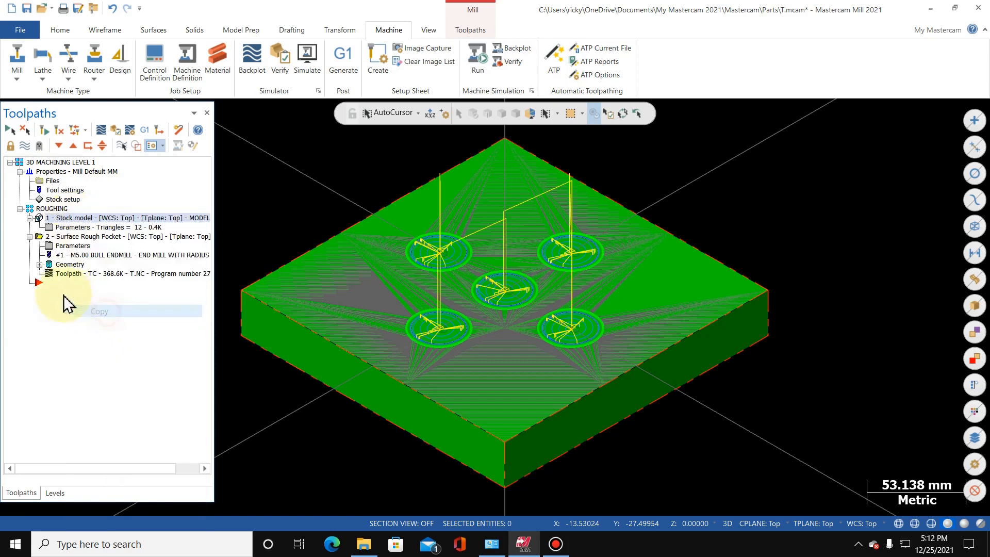
right_click(53, 298)
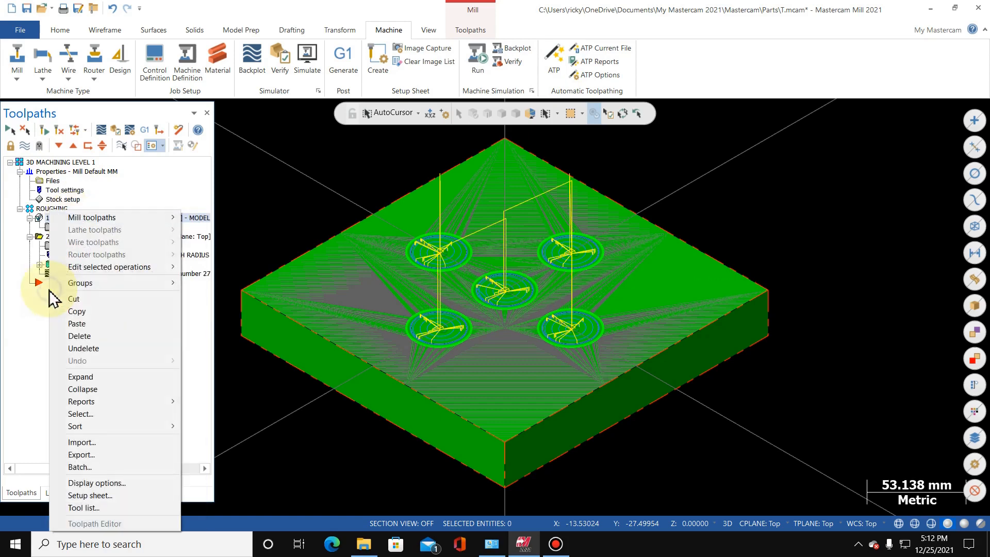
click(73, 323)
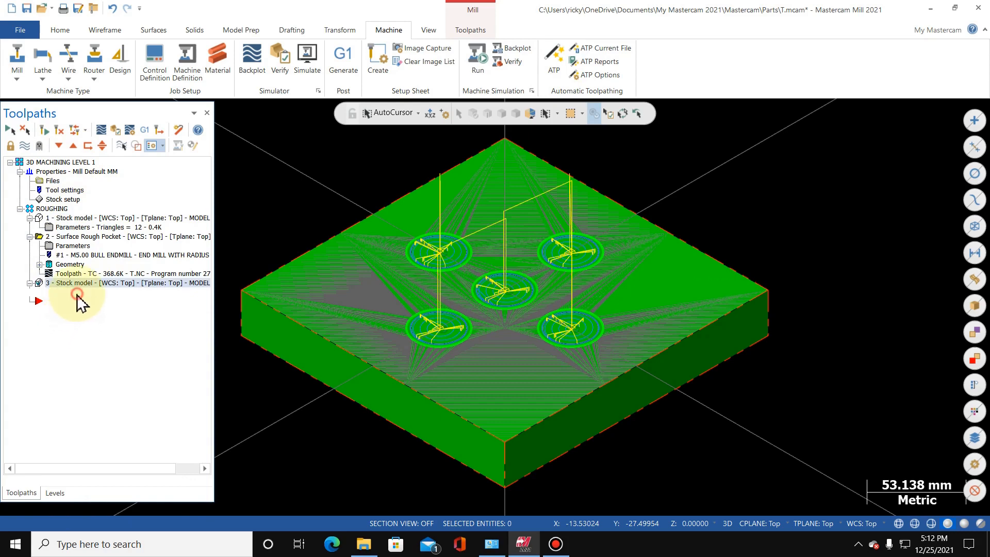
- Open the copied stock model's parameters, name it MODEL 2, and set its color to magenta (13)
click(77, 294)
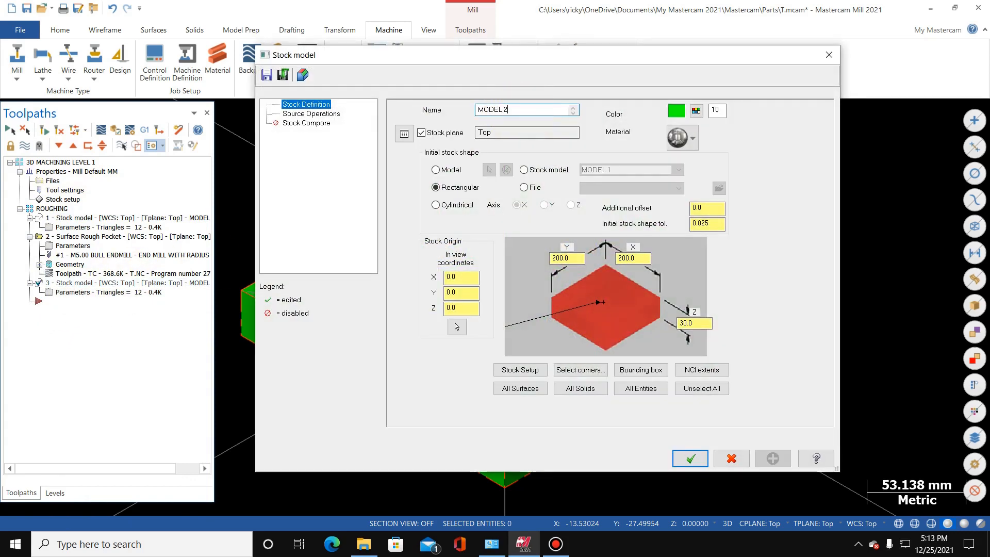
click(697, 111)
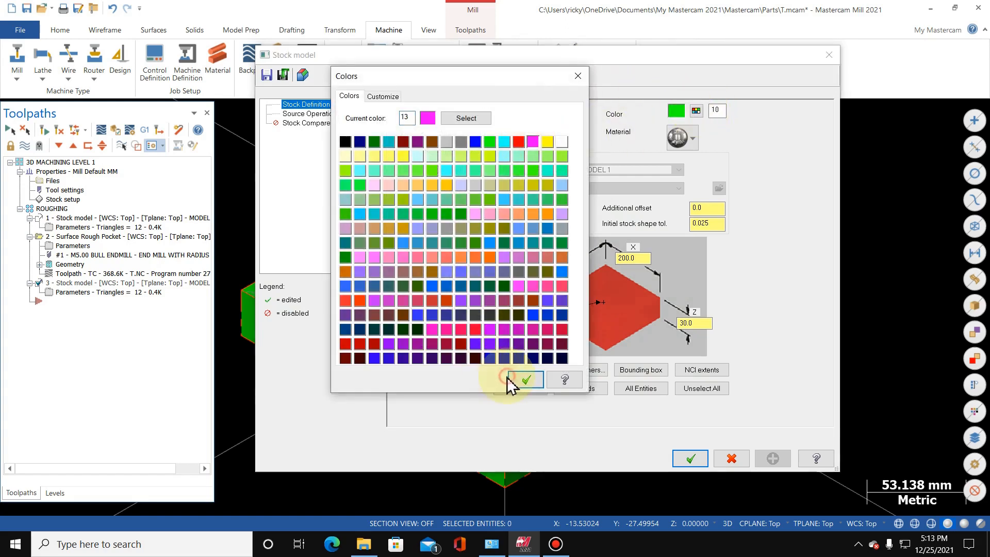
click(525, 380)
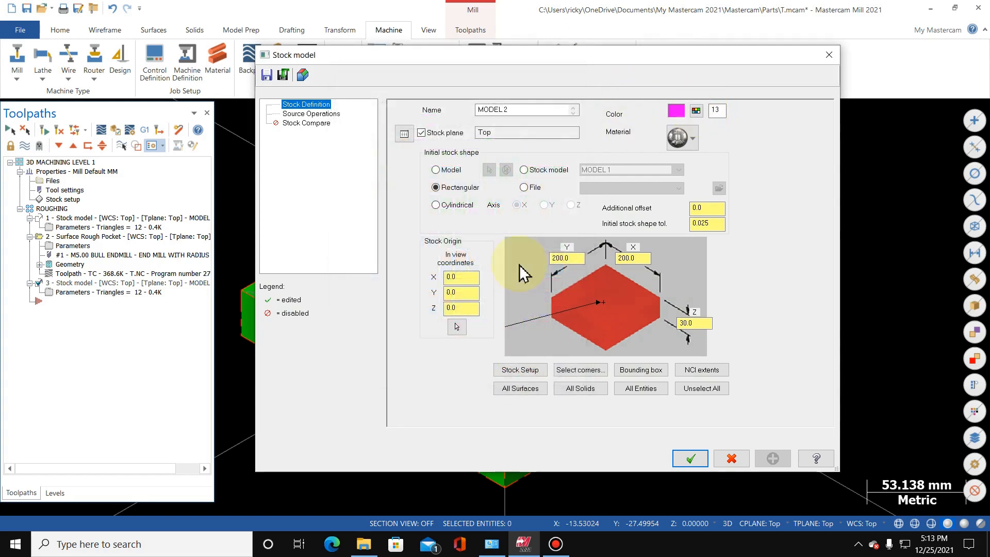
- Base MODEL 2 on stock model MODEL 1 with Surface Rough Pocket as its source operation, and accept the settings
click(524, 170)
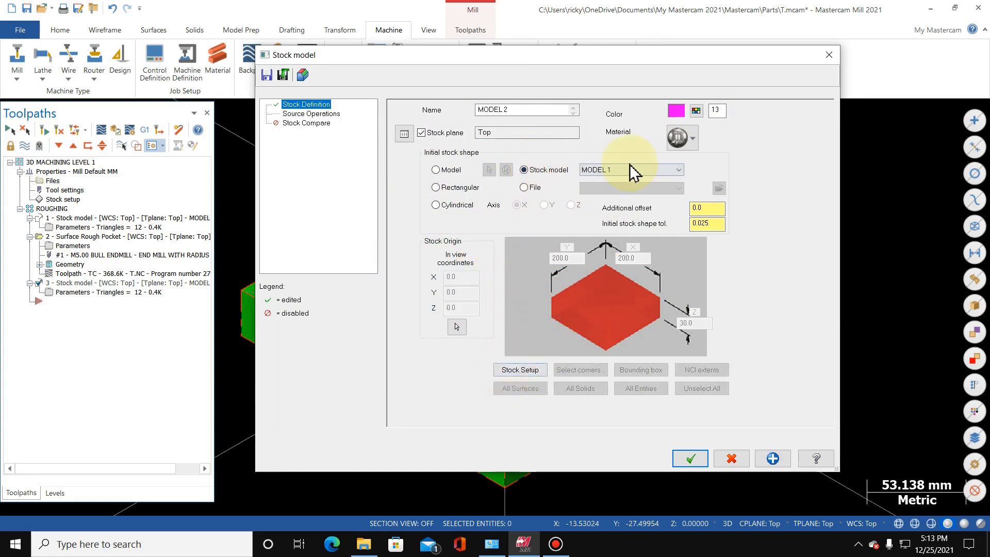
click(323, 114)
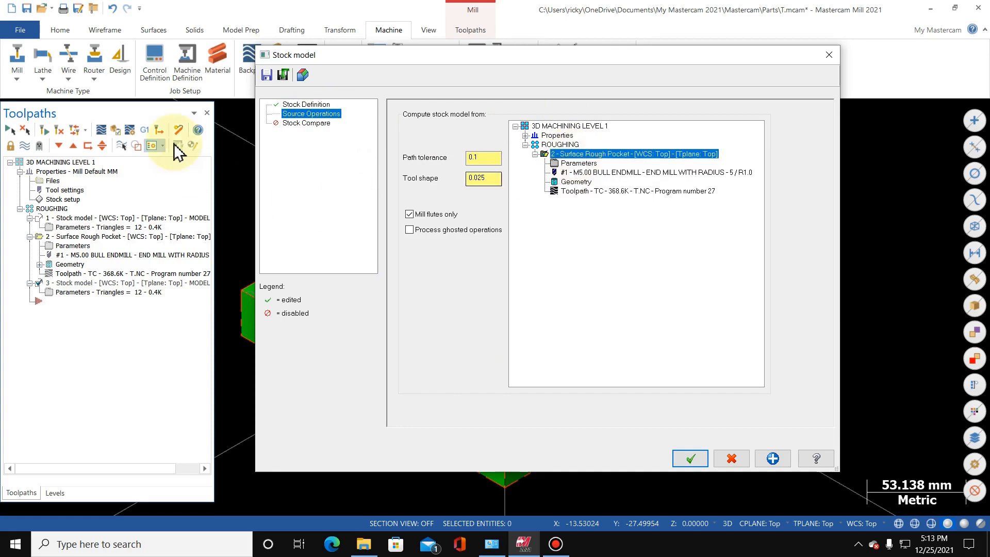
click(683, 460)
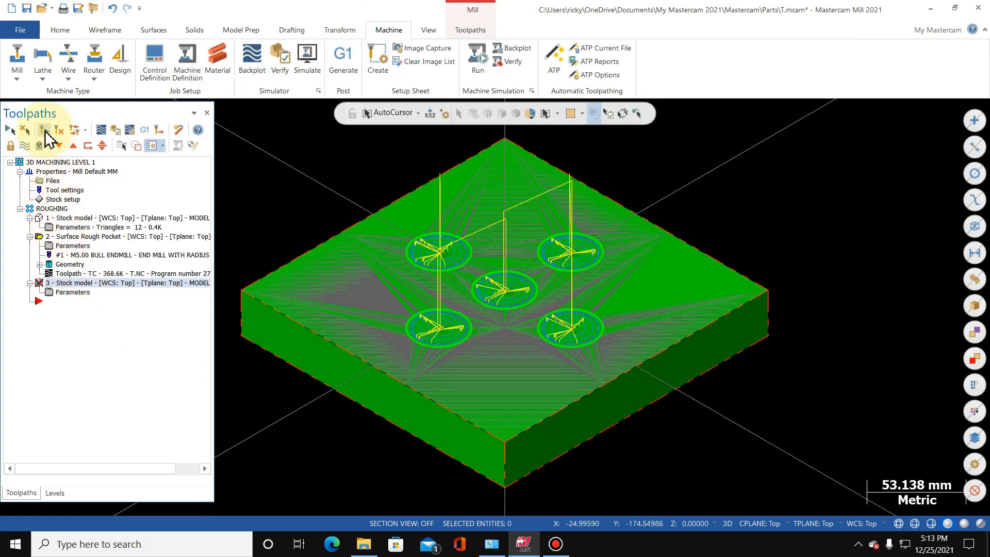
- Regenerate the new stock model, and hide the first stock model and the Surface Rough Pocket toolpath
click(45, 132)
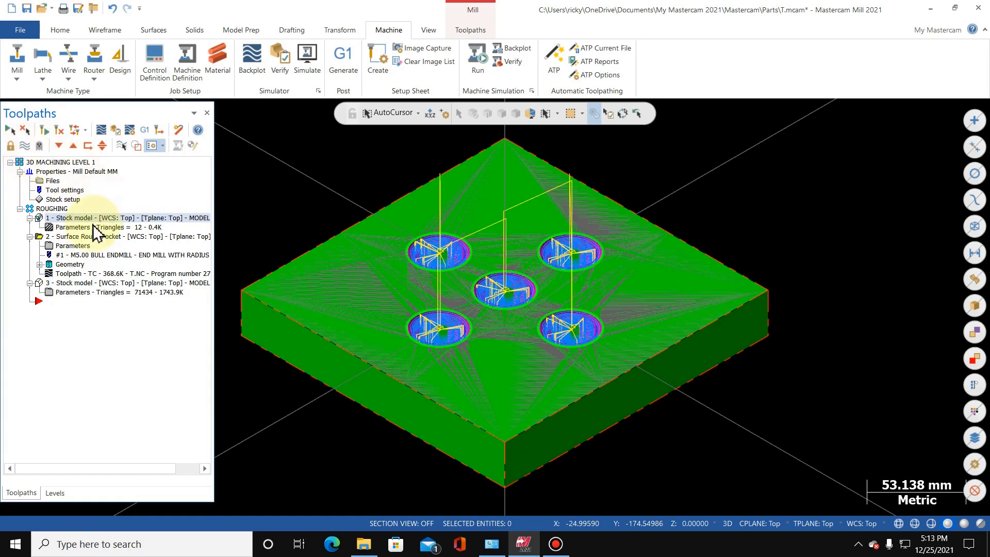
click(24, 146)
- Inspect the magenta pocket surfaces of the new stock model, including a pocket's rim up close and the floors from a rotated view
scroll(415, 247, up, 4)
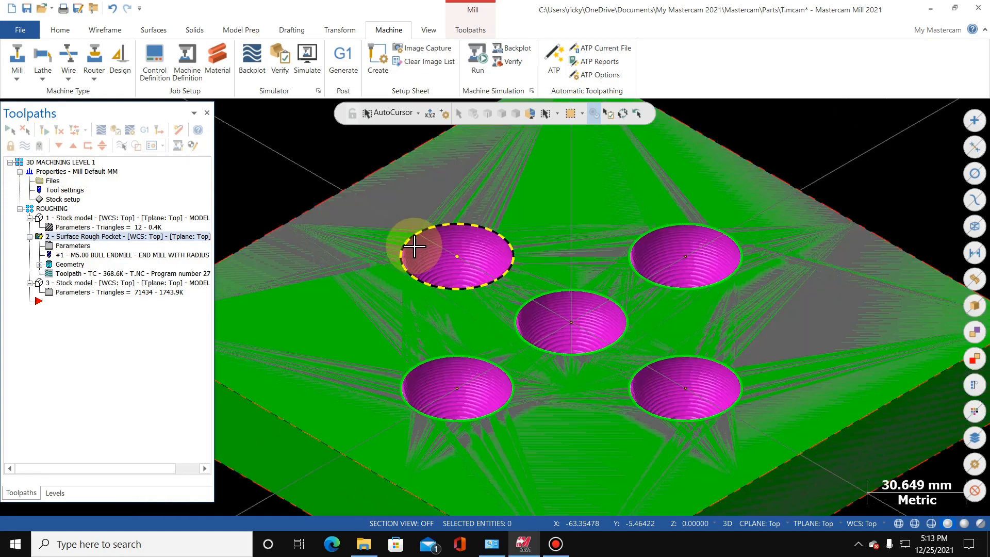
scroll(414, 247, up, 8)
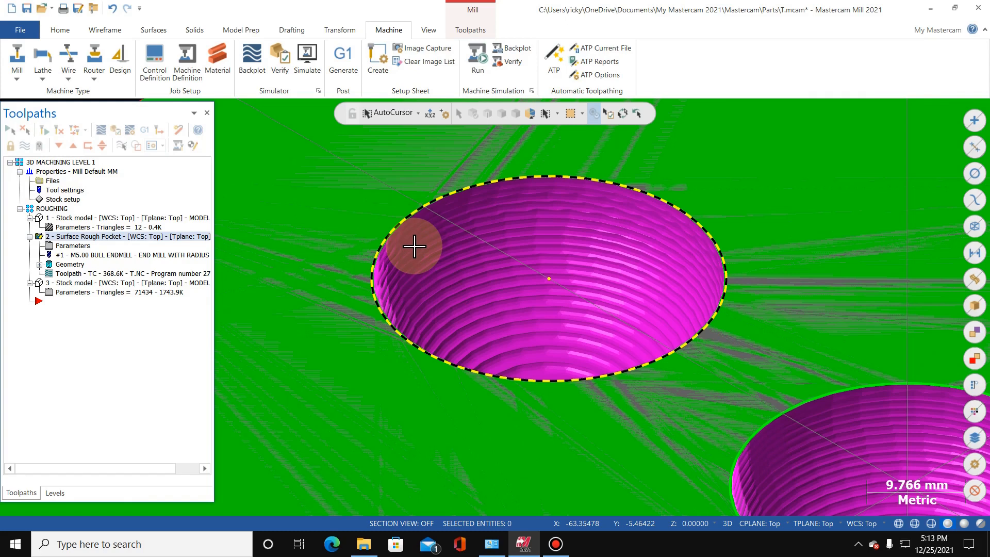
scroll(371, 245, up, 10)
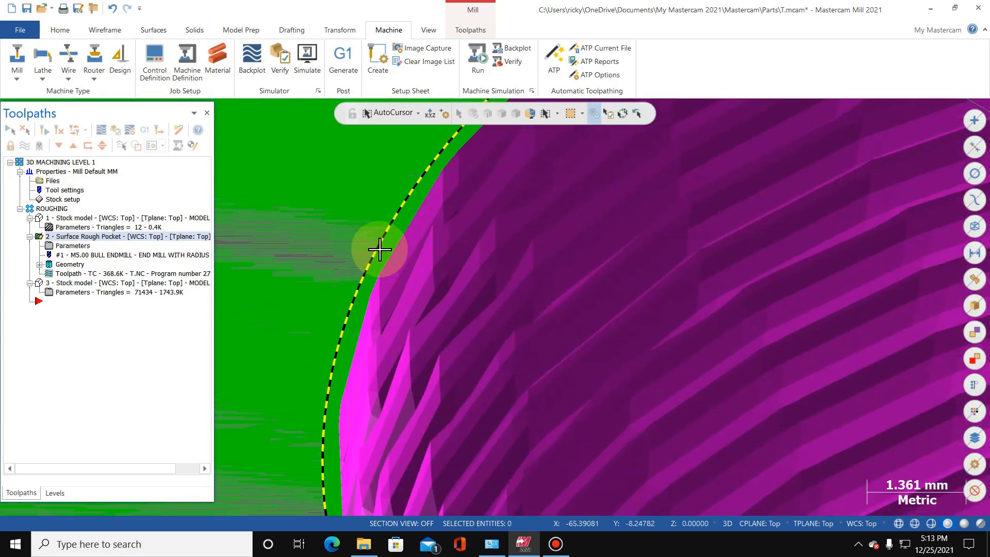
scroll(380, 249, up, 5)
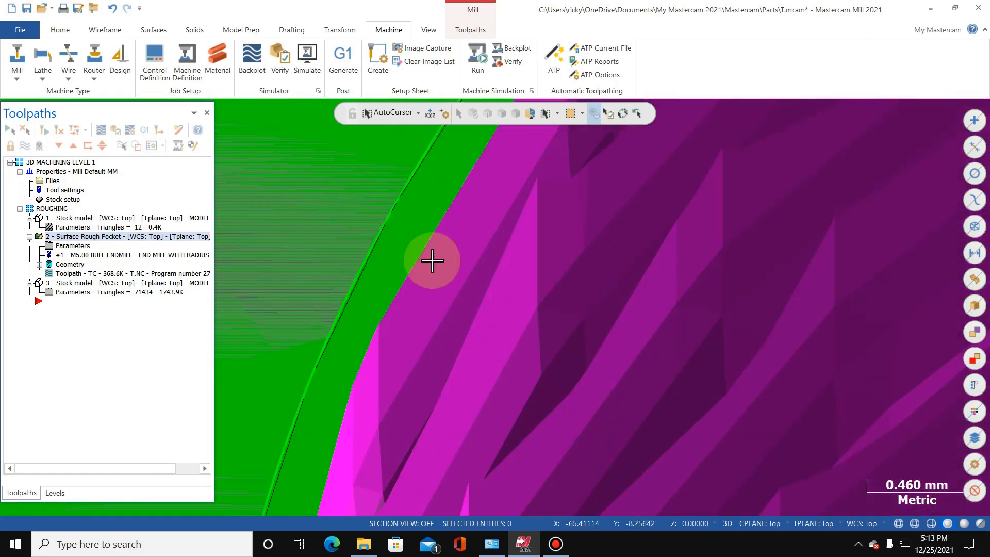
scroll(377, 258, down, 9)
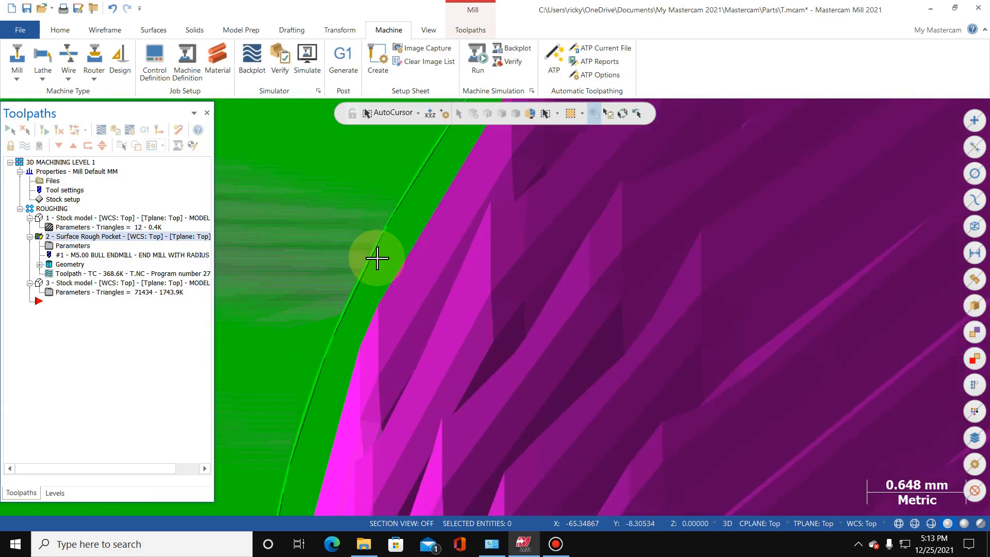
scroll(377, 258, down, 7)
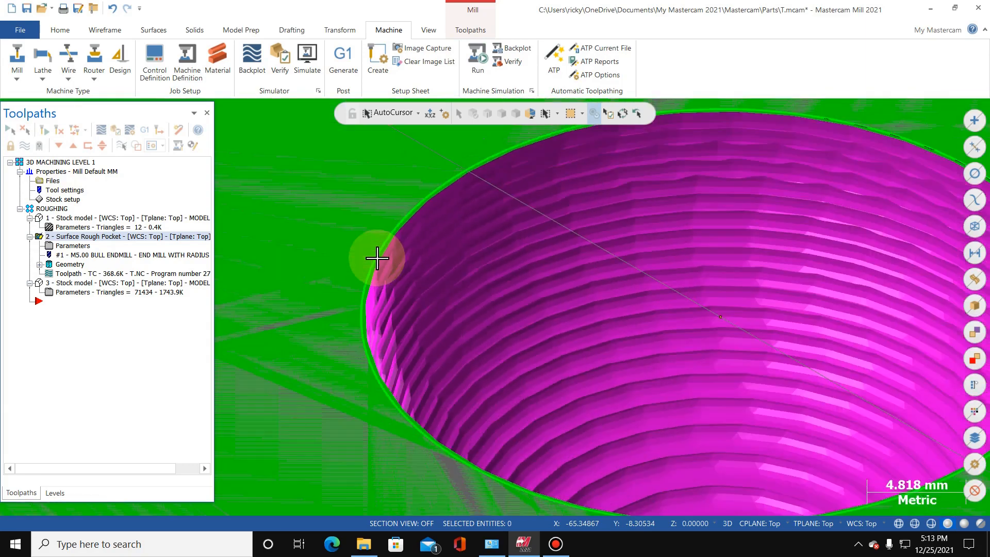
scroll(418, 250, down, 4)
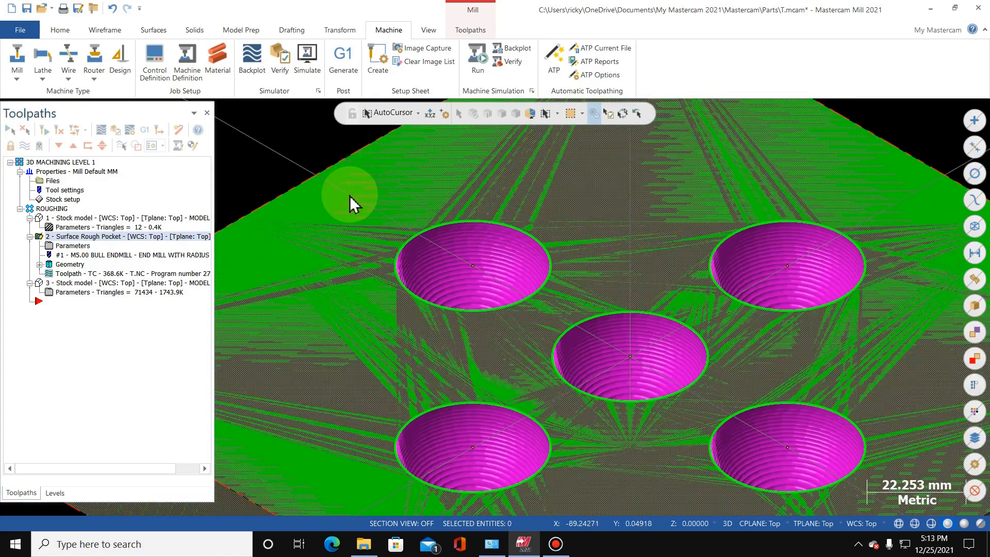
right_click(354, 200)
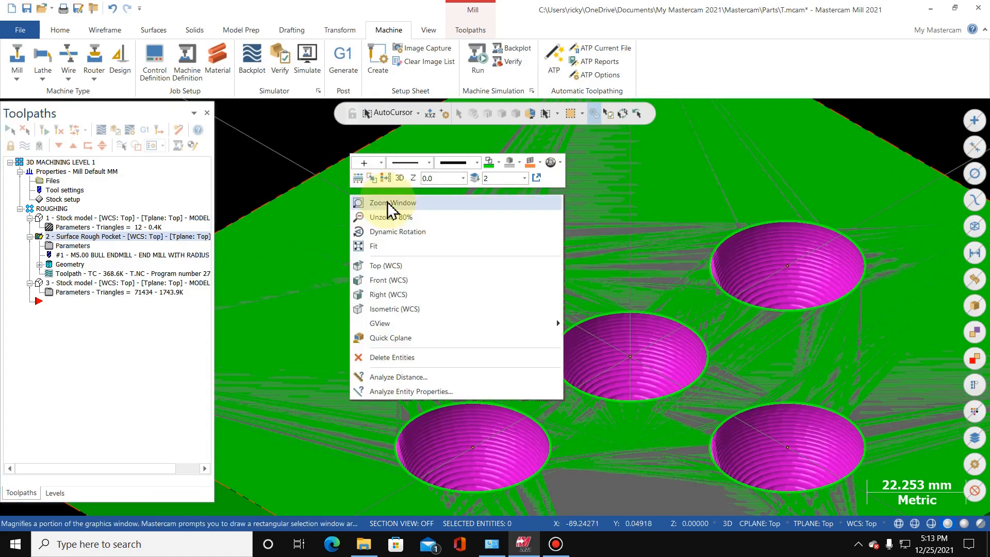
click(393, 231)
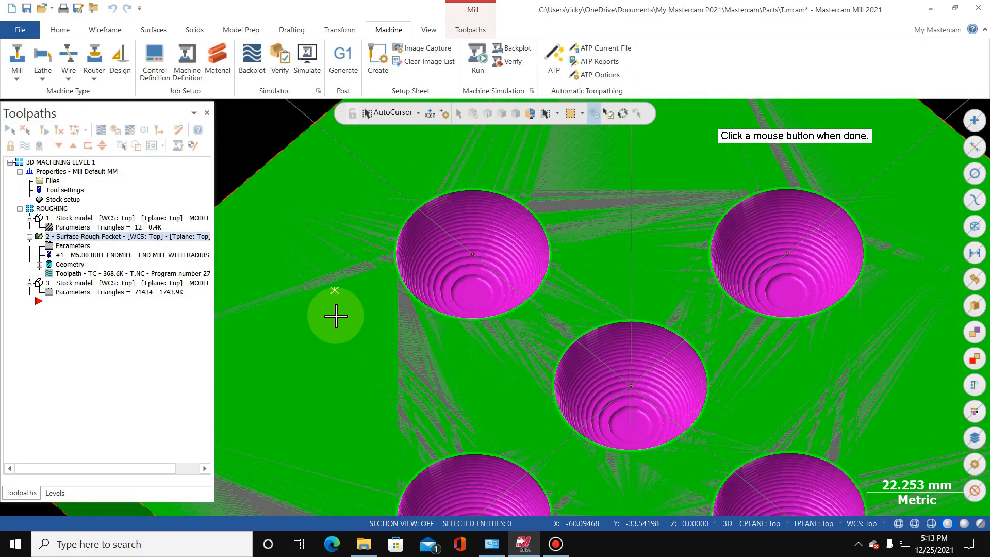
scroll(335, 316, down, 2)
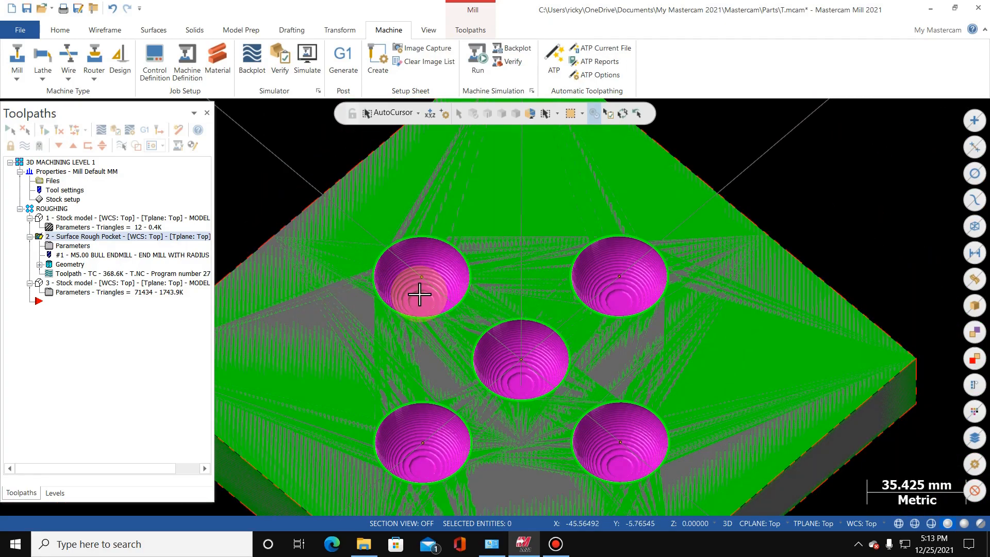
- Inspect the stepped magenta surfaces left in the pockets, up close in one pocket and across all five in the isometric view
scroll(419, 292, up, 6)
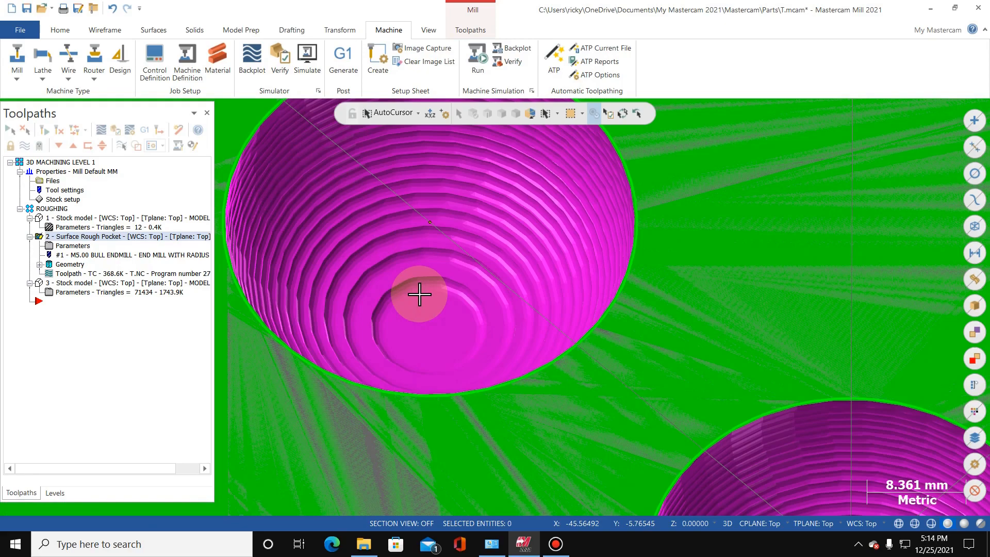
scroll(419, 294, down, 6)
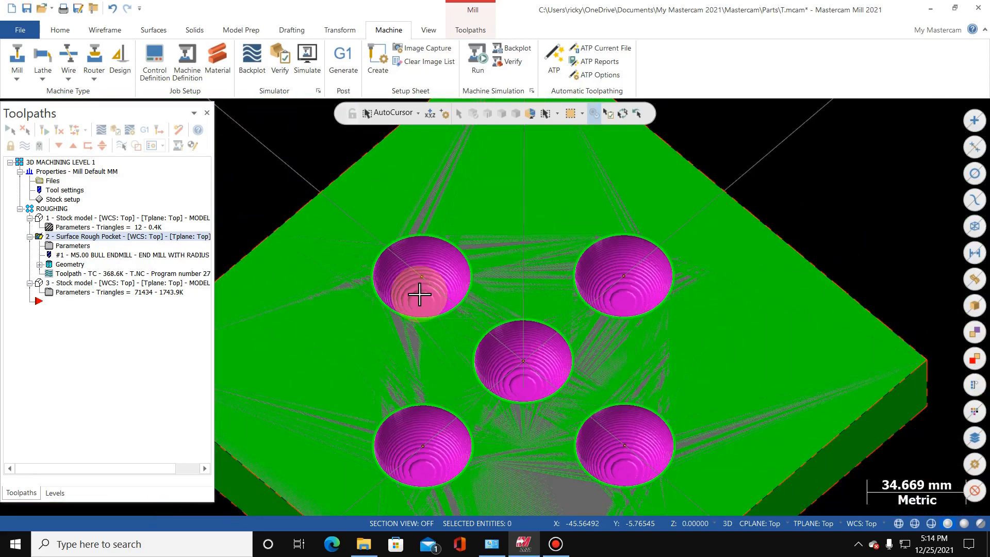
right_click(303, 264)
click(355, 386)
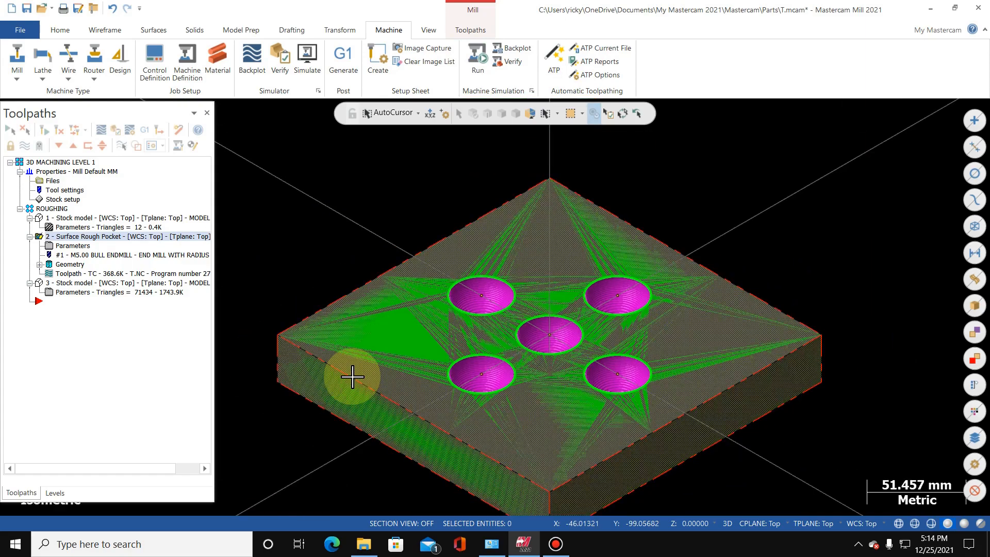
scroll(460, 265, up, 2)
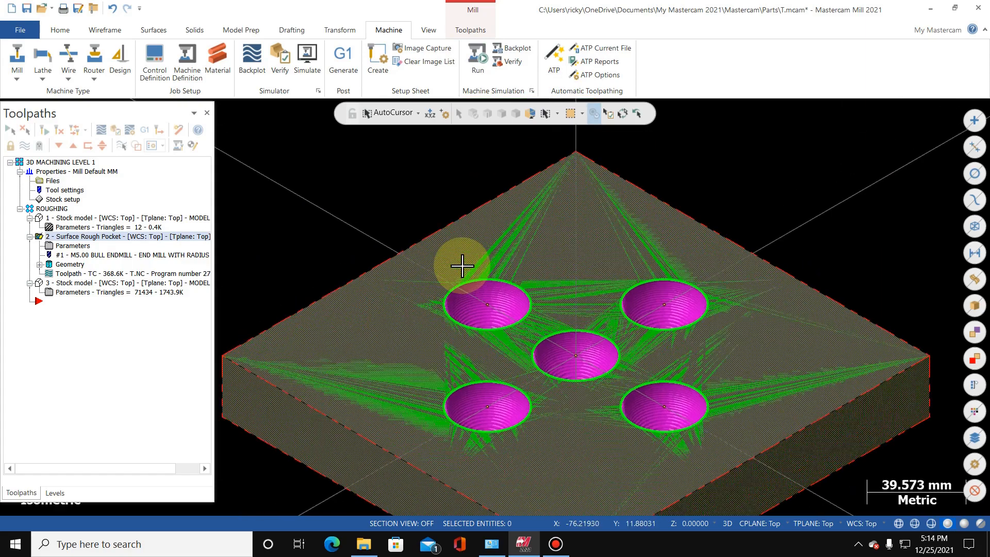
scroll(643, 273, down, 1)
scroll(828, 319, up, 2)
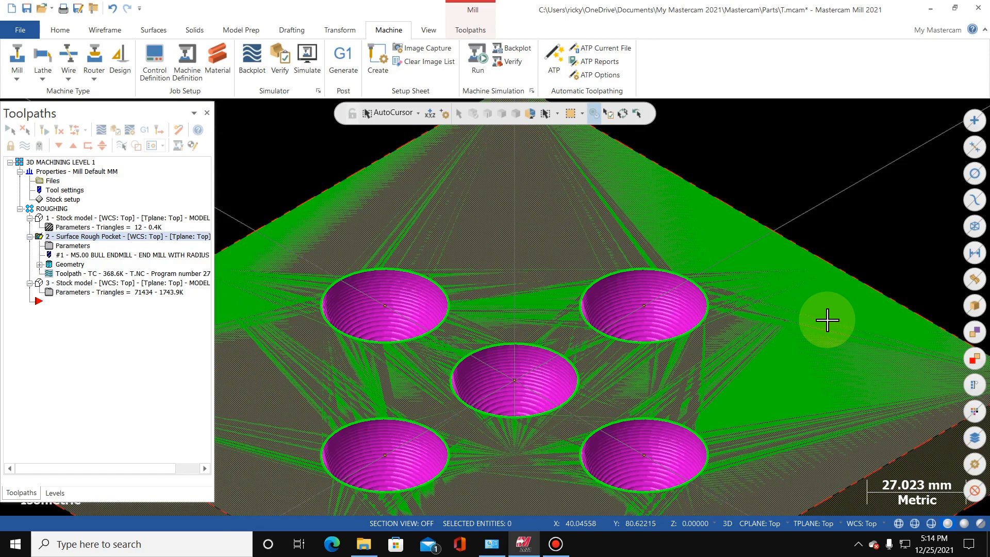
scroll(827, 320, down, 1)
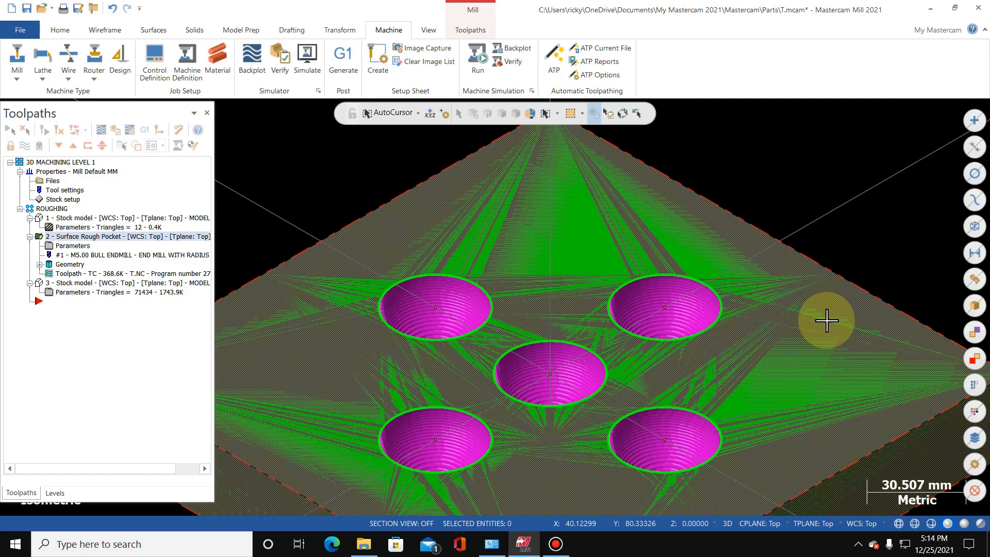
scroll(452, 289, up, 2)
scroll(454, 290, down, 2)
scroll(454, 290, down, 2)
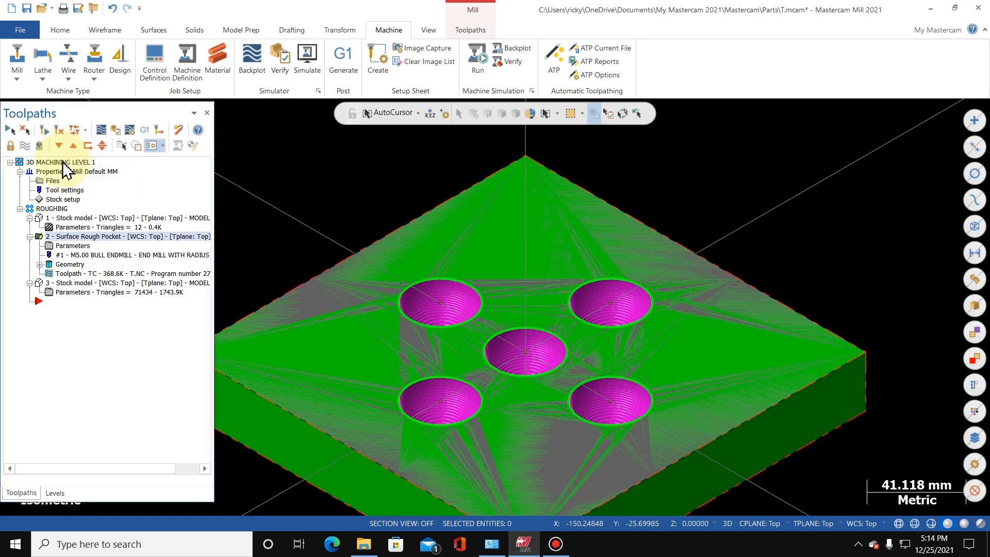
- Add a new toolpath group to the 3D MACHINING LEVEL 1 machine group and name it FINISH
click(62, 161)
right_click(63, 163)
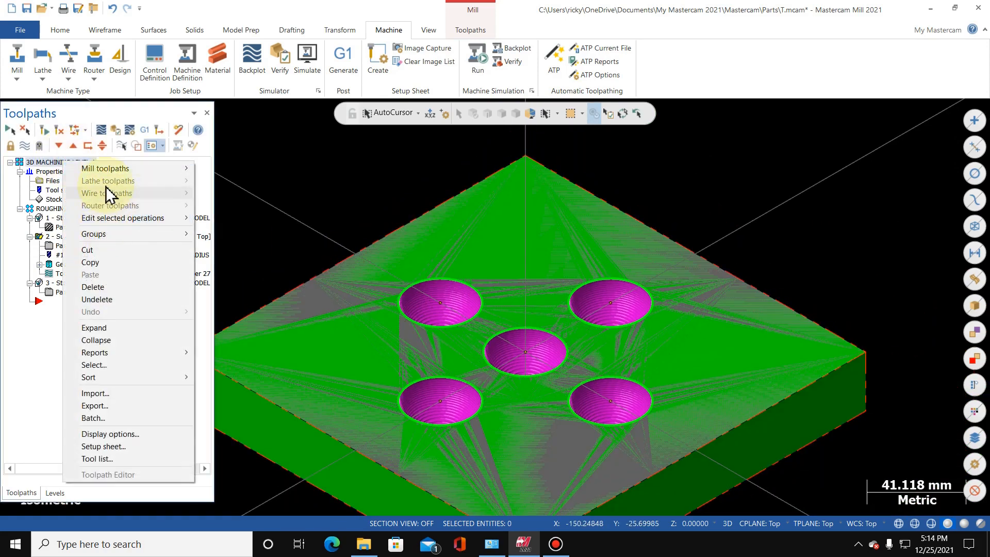
mouse_move(107, 234)
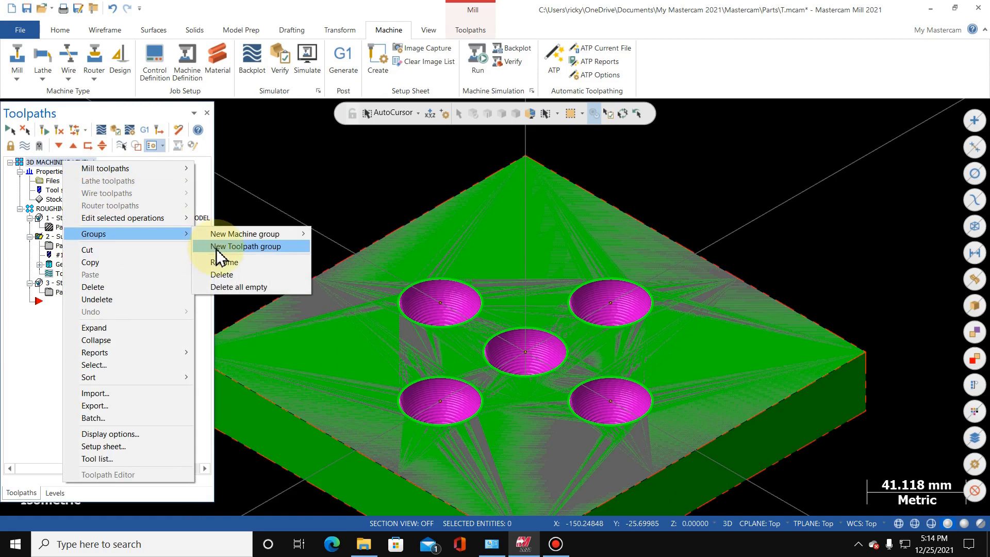
click(216, 249)
right_click(77, 302)
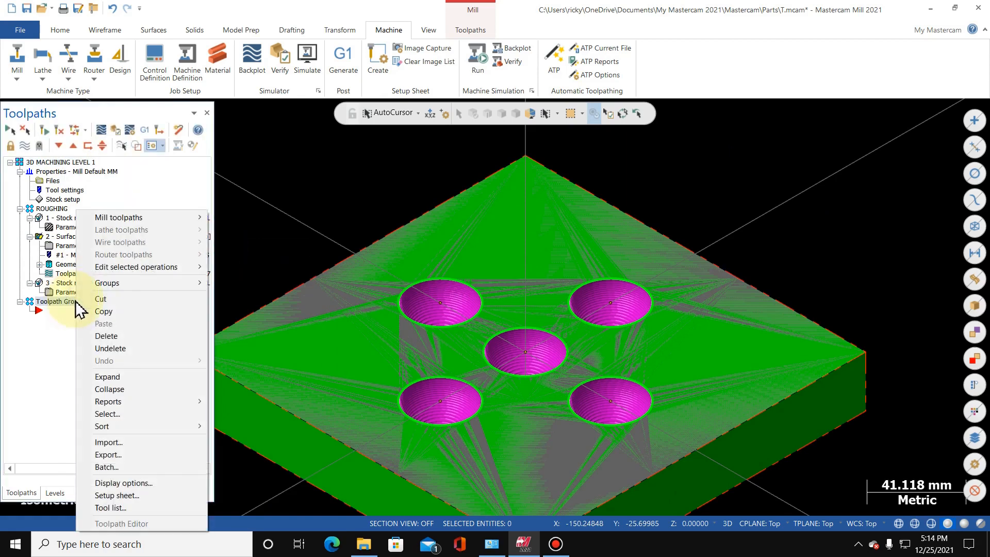
mouse_move(106, 283)
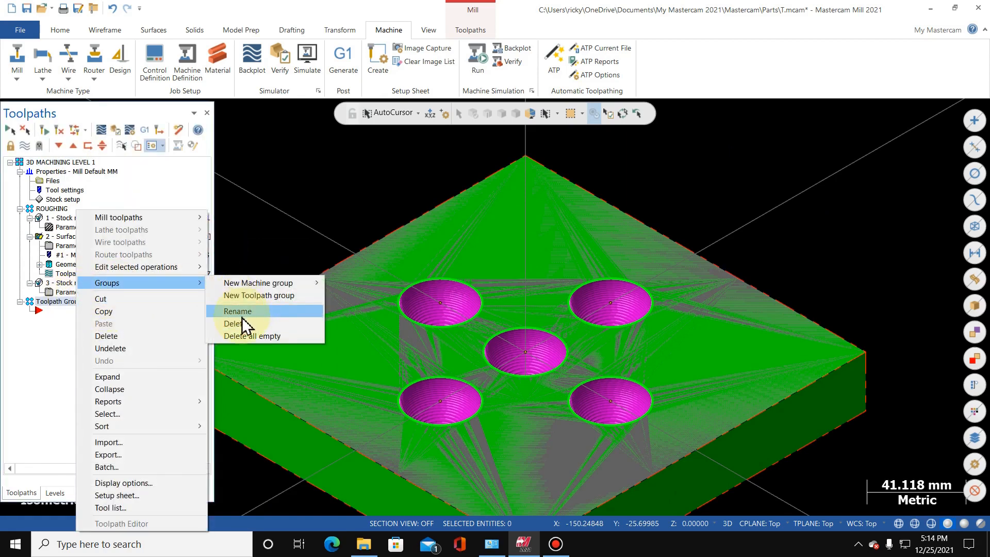
click(243, 311)
text(FIB)
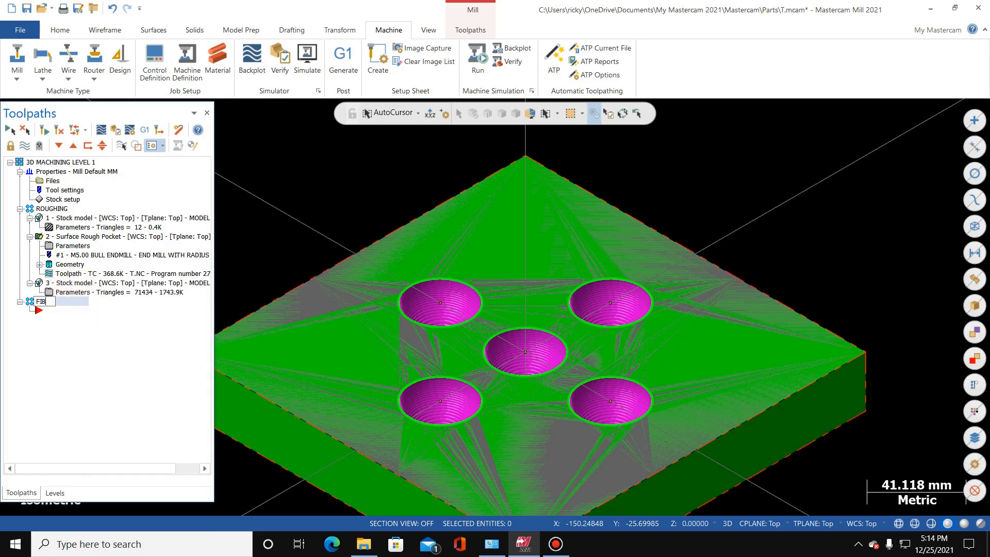
key(BackSpace)
text(NISH)
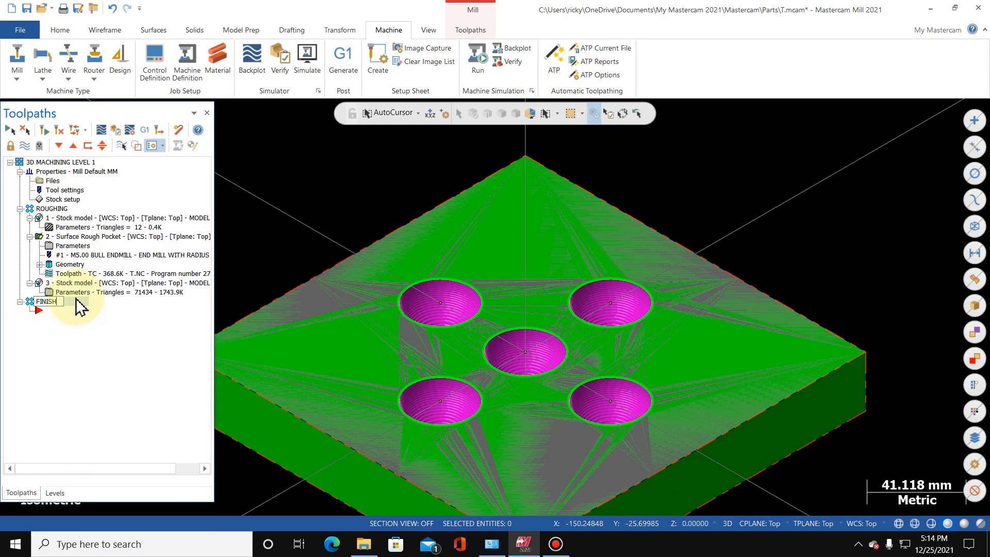
key(Return)
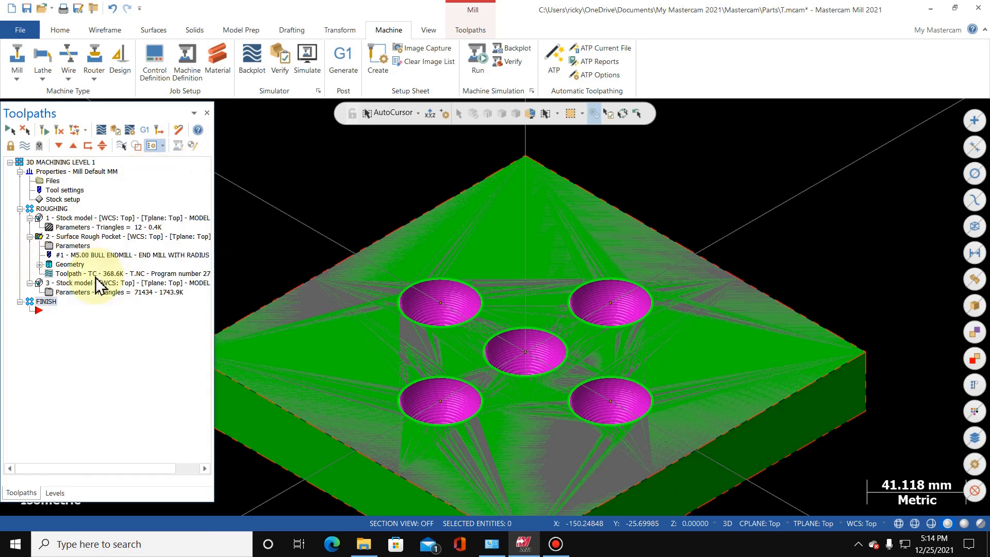
- Start a 3D finishing Scallop toolpath in the FINISH group
click(471, 30)
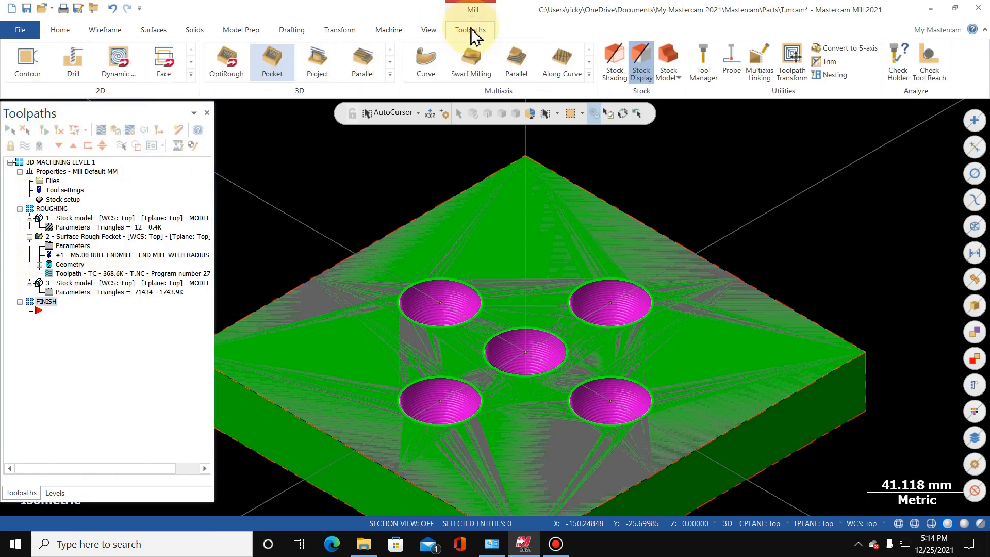
click(389, 81)
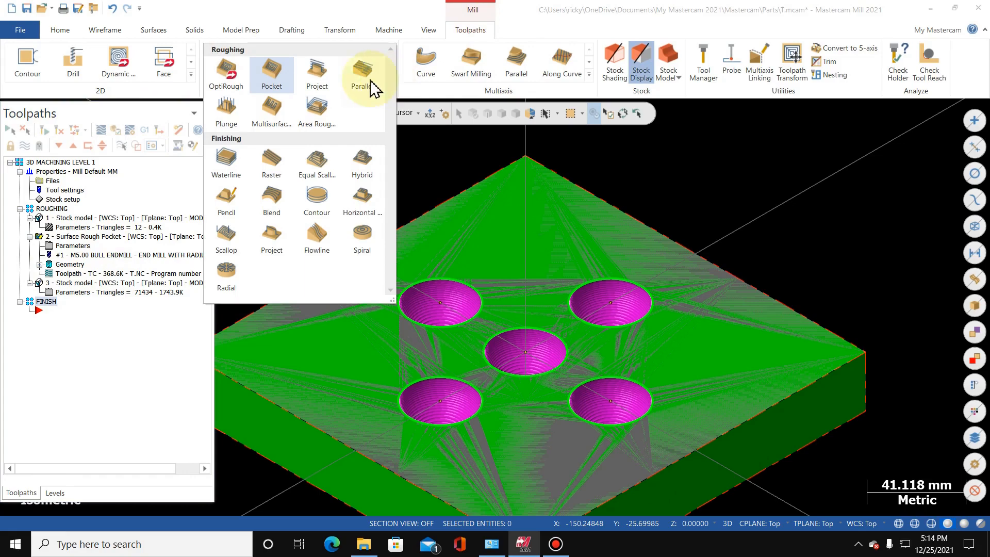
click(226, 243)
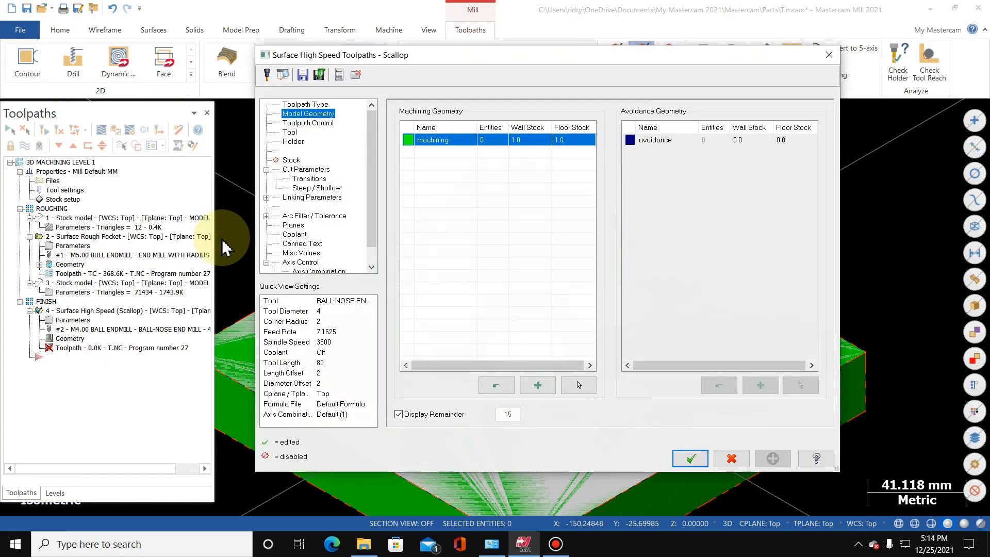
- Set the machining geometry's wall and floor stock to 0, and select the whole plate solid as the machining geometry
double_click(537, 141)
text(0)
double_click(569, 139)
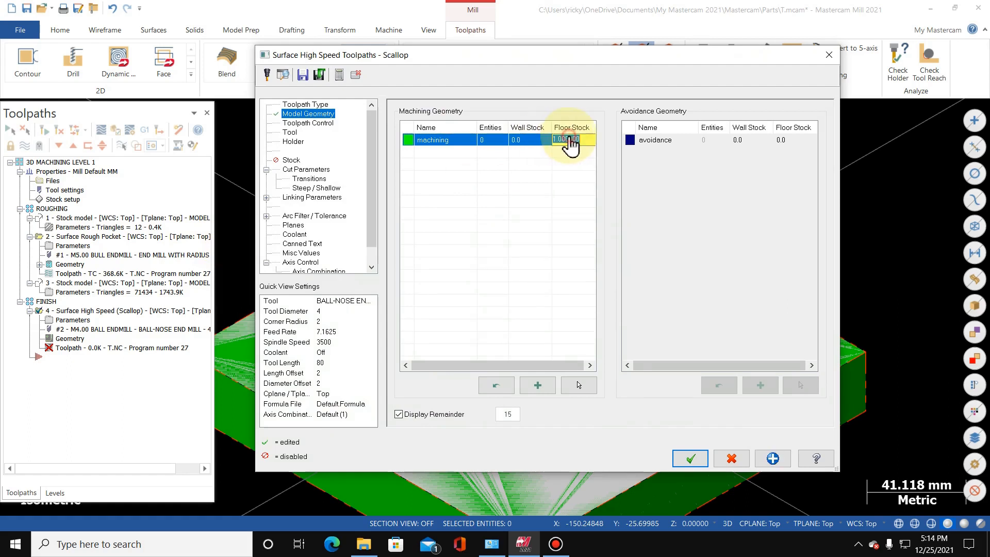
text(0)
key(Return)
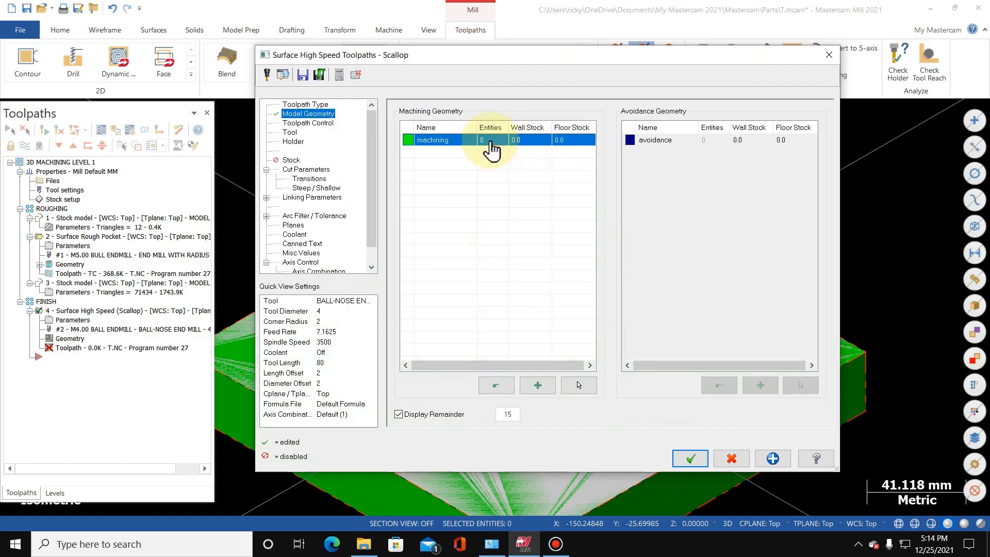
click(579, 384)
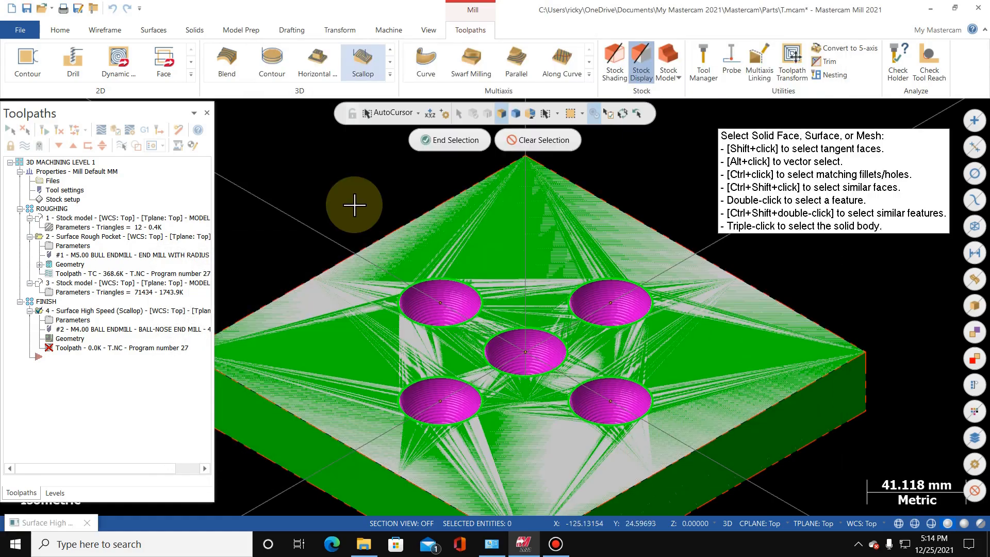
click(447, 141)
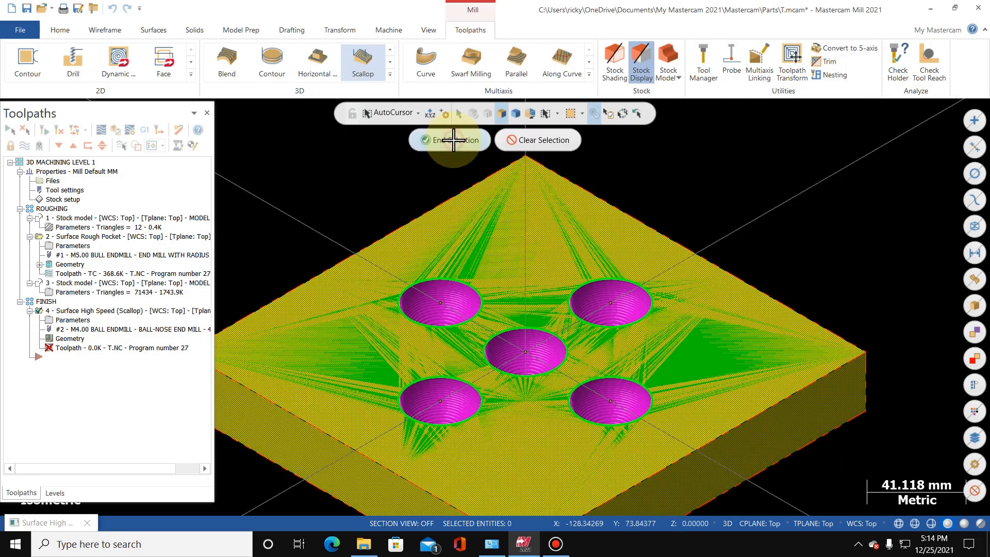
- Chain the circular rims of all five pockets as the Scallop toolpath's containment boundary
click(309, 123)
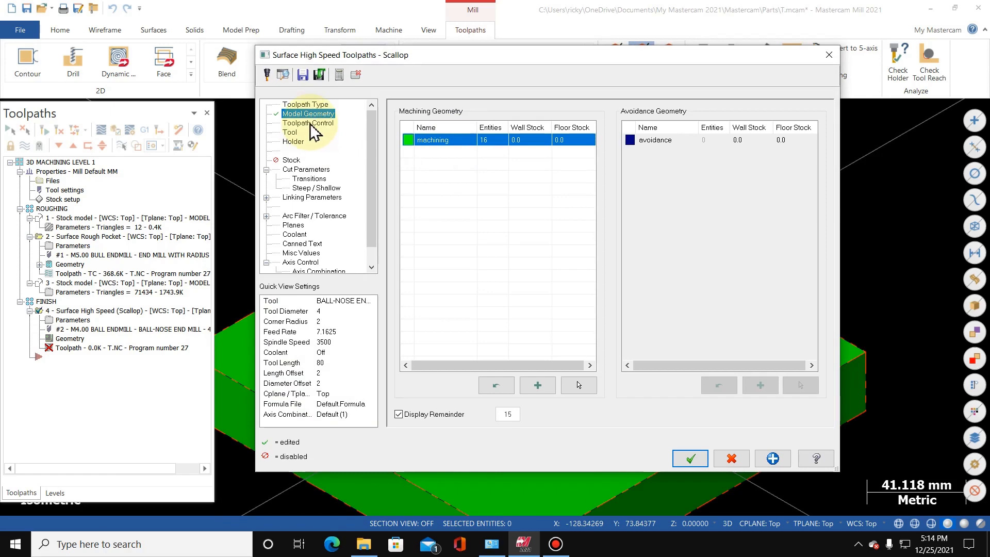
click(549, 129)
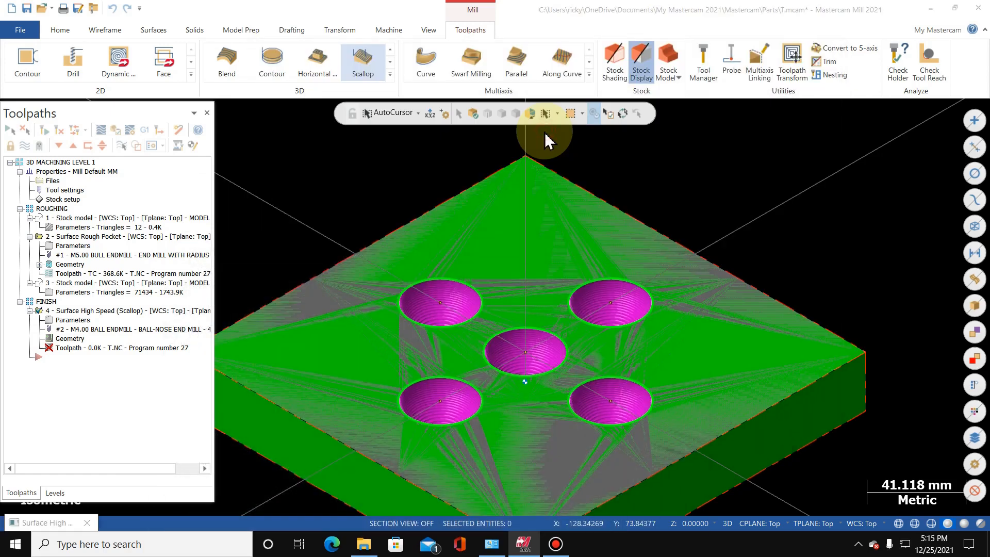
click(410, 283)
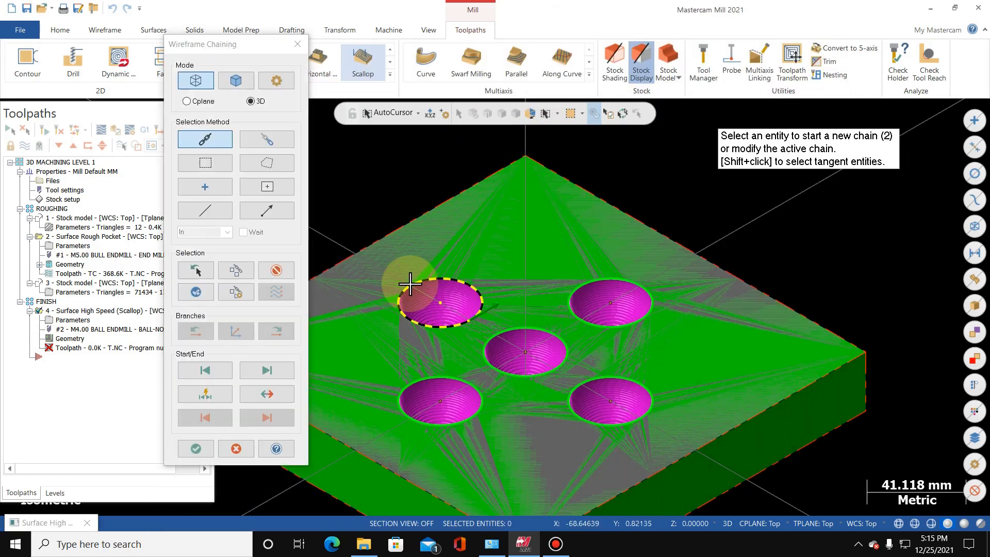
click(571, 290)
click(487, 351)
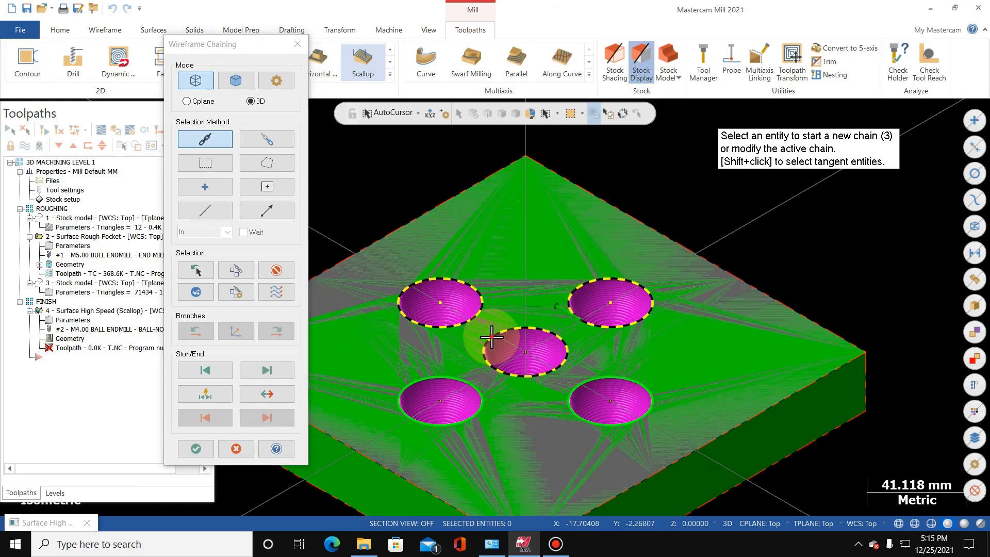
click(572, 394)
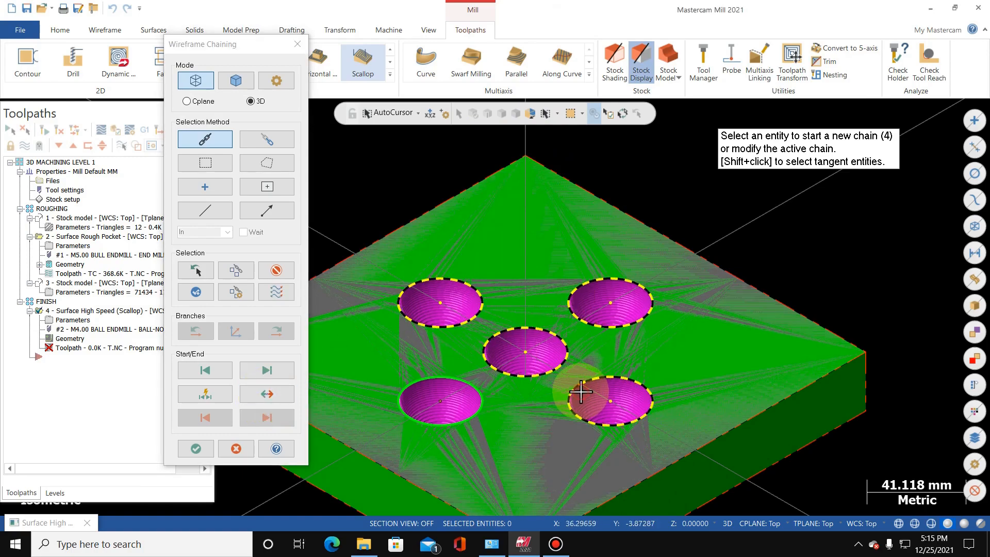
click(474, 417)
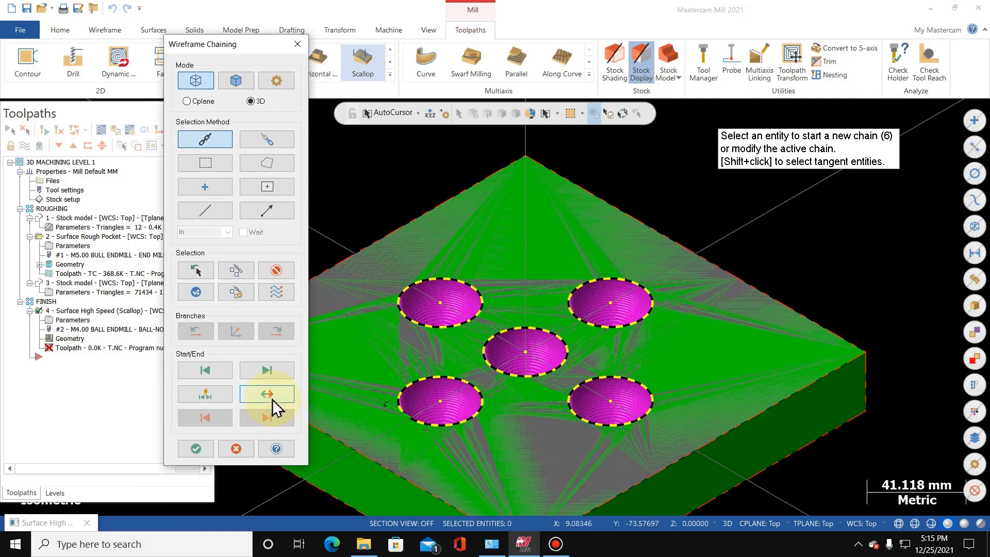
click(196, 448)
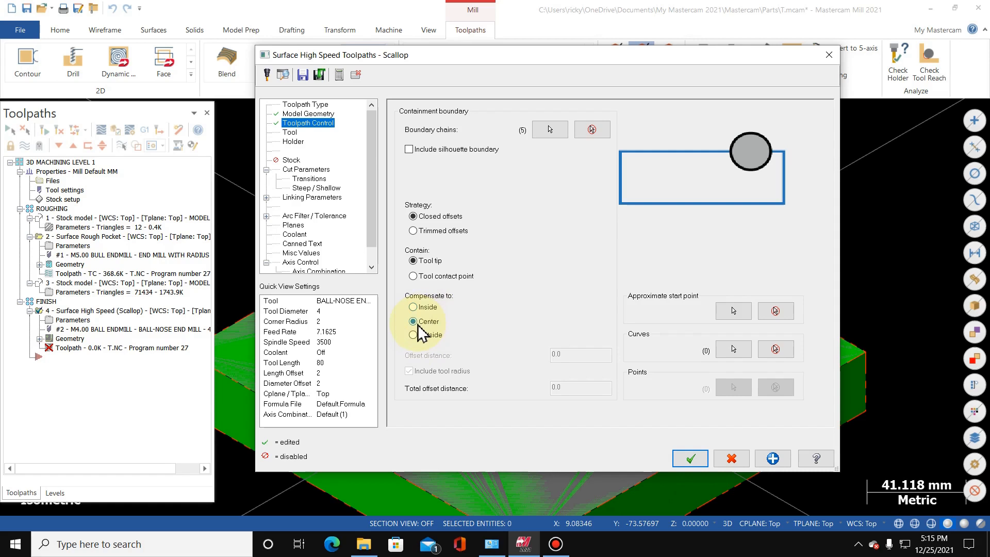
- Choose the 4 mm ball-nose end mill as the Scallop tool and set its feed rate to 450
click(289, 133)
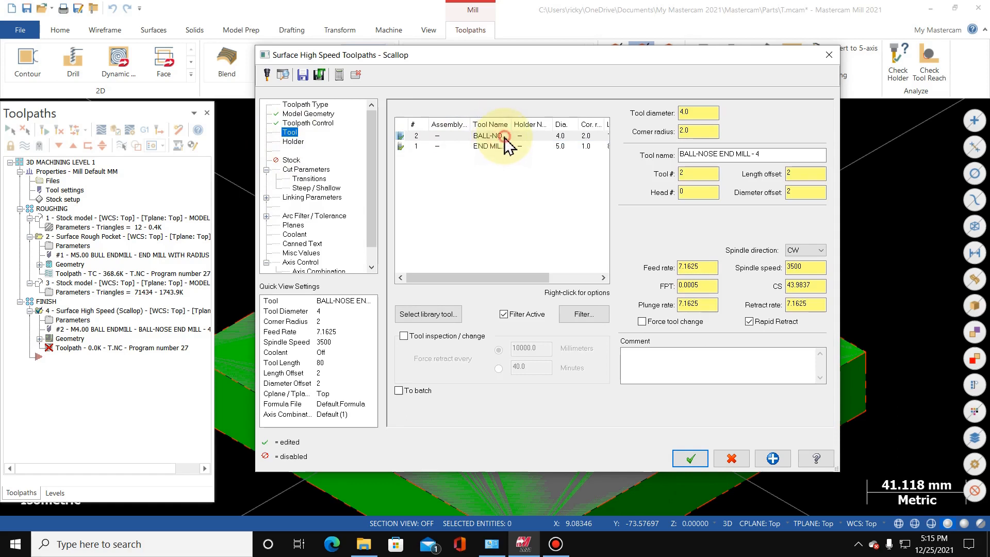
click(534, 137)
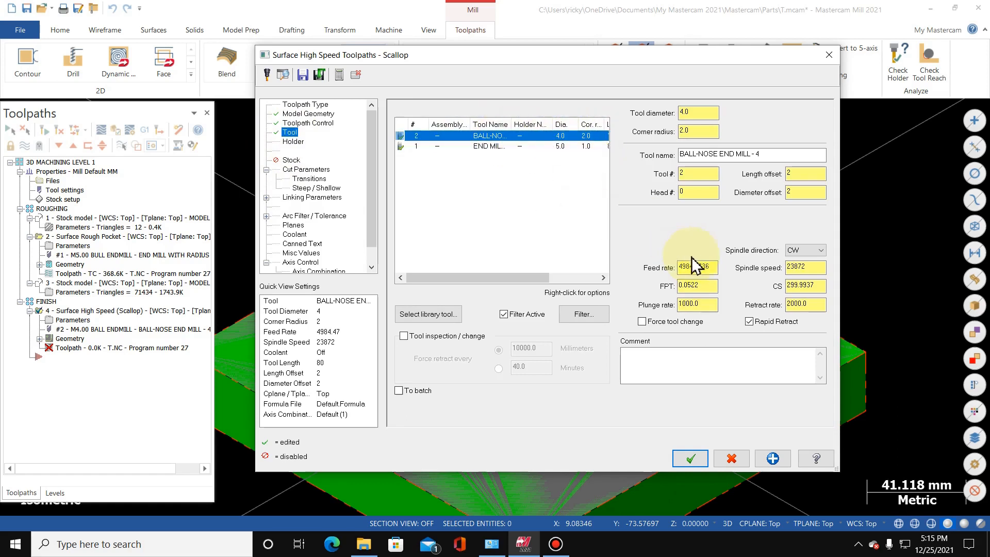
click(713, 266)
key(BackSpace)
key(BackSpace)
key(BackSpace)
key(BackSpace)
key(BackSpace)
key(BackSpace)
key(BackSpace)
key(BackSpace)
key(BackSpace)
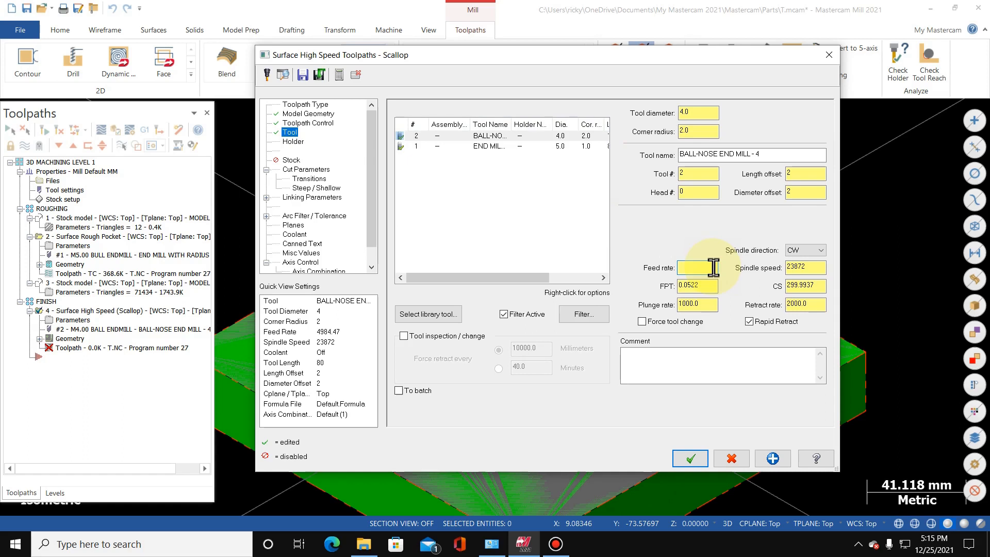
text(450)
key(Return)
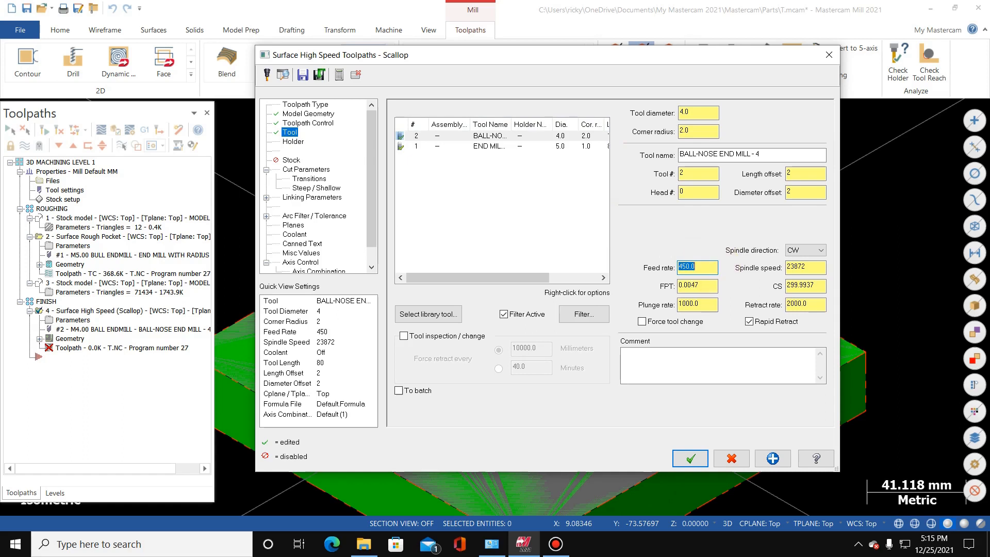
- Set the ball-nose end mill's spindle speed to 2500
click(820, 269)
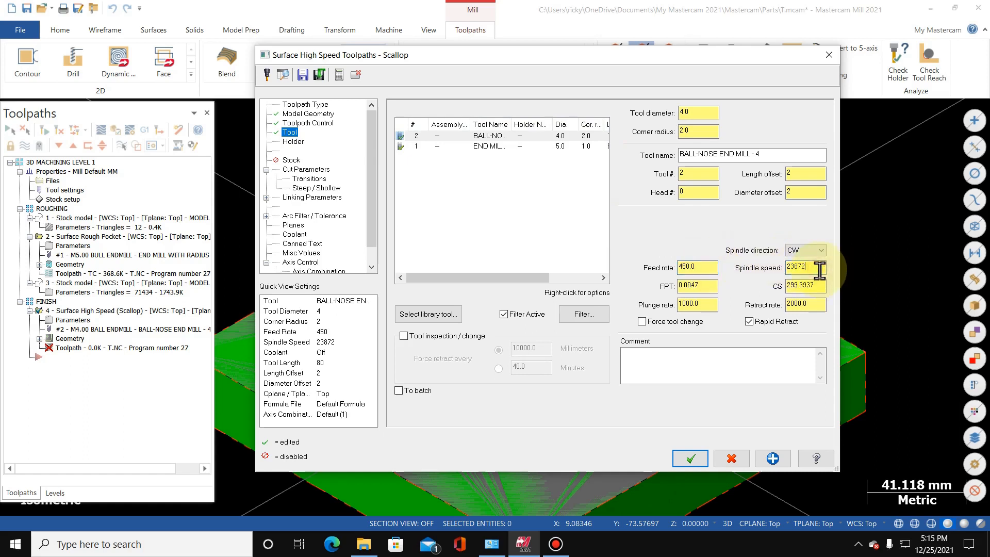
key(BackSpace)
key(BackSpace)
key(BackSpace)
key(BackSpace)
key(BackSpace)
text(2500)
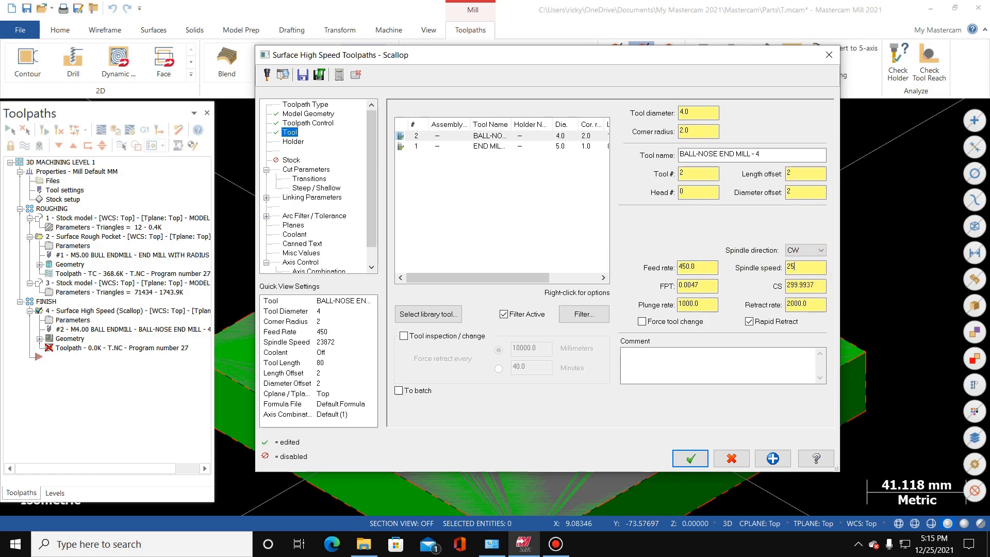
key(Return)
- Set the 4 mm ball-nose end mill's cutting speed (CS) to 60
click(820, 285)
key(BackSpace)
key(BackSpace)
key(BackSpace)
key(BackSpace)
key(BackSpace)
key(BackSpace)
key(BackSpace)
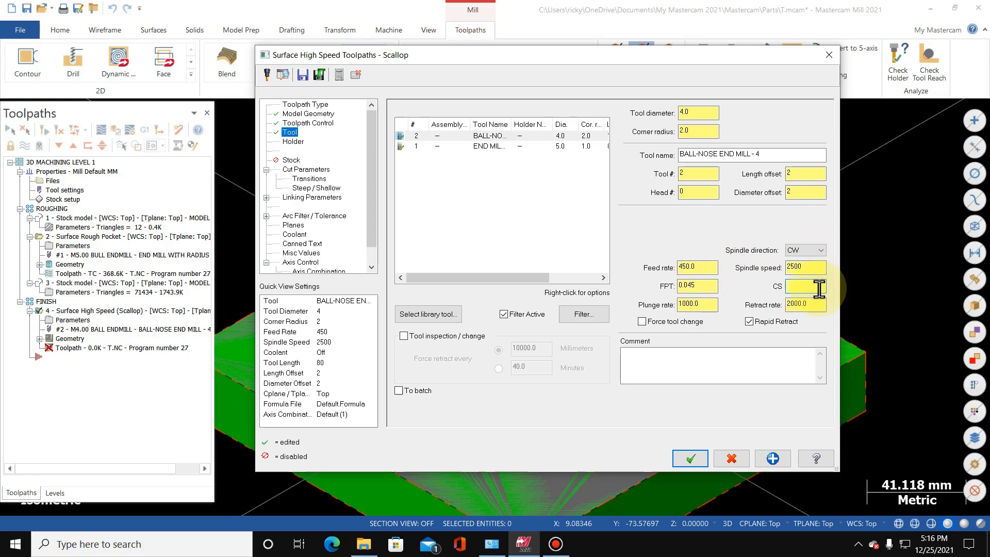
text(60)
key(Return)
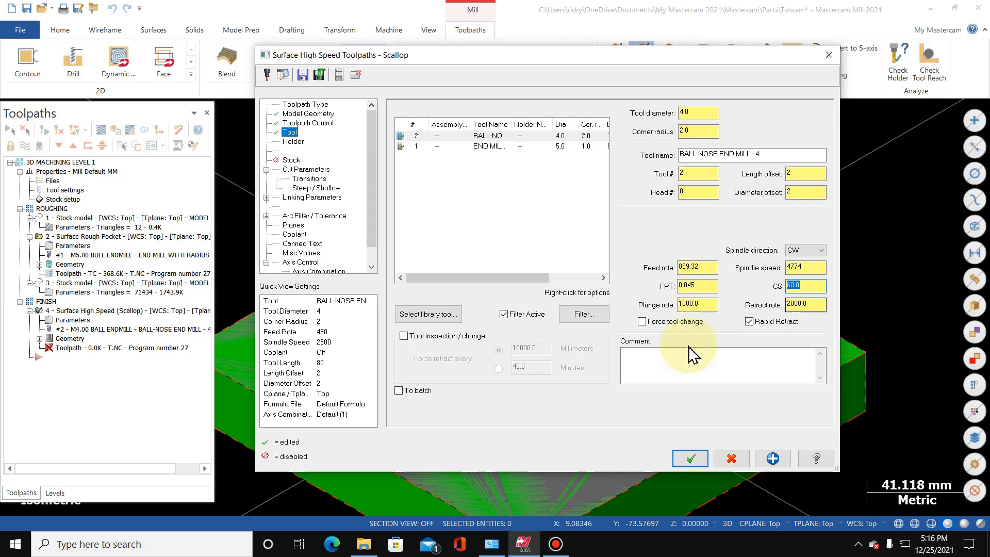
- Set the ball-nose end mill's plunge rate to 85
click(709, 306)
key(BackSpace)
key(BackSpace)
key(BackSpace)
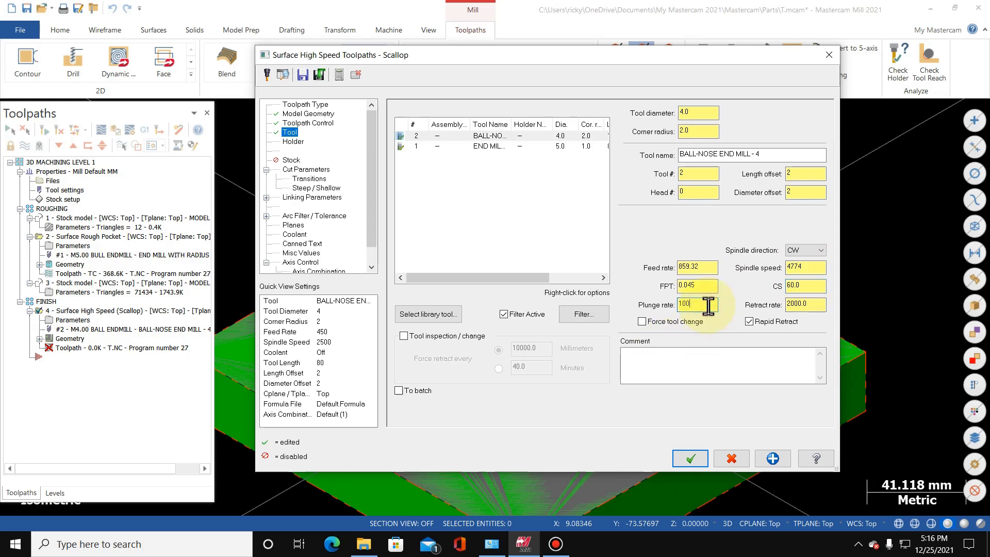
text(85)
click(659, 322)
- Trim the Scallop toolpath to the remaining stock of one other operation, stock model MODEL 2, using the stock as computed
click(294, 142)
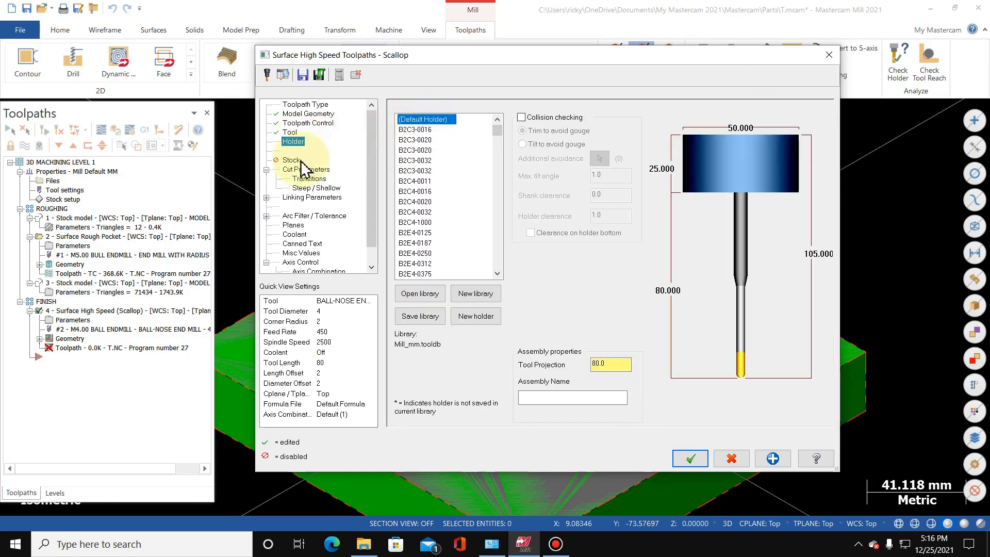
click(297, 160)
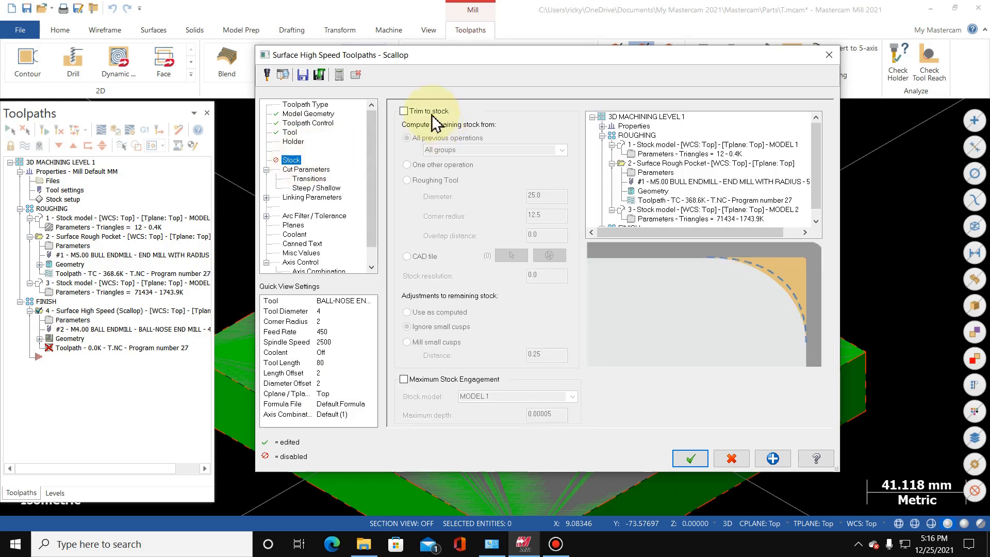
click(429, 111)
click(430, 167)
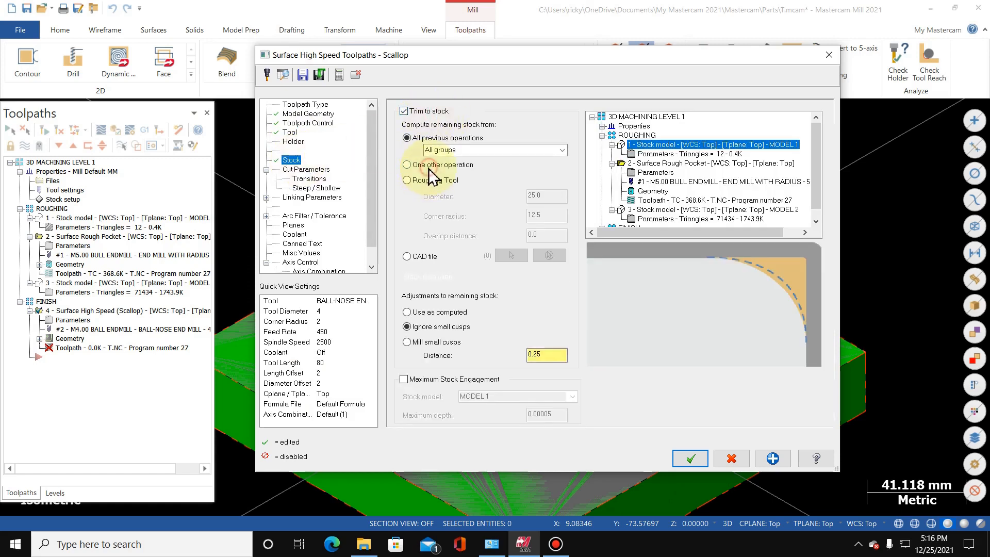
drag(816, 164, 812, 212)
click(656, 201)
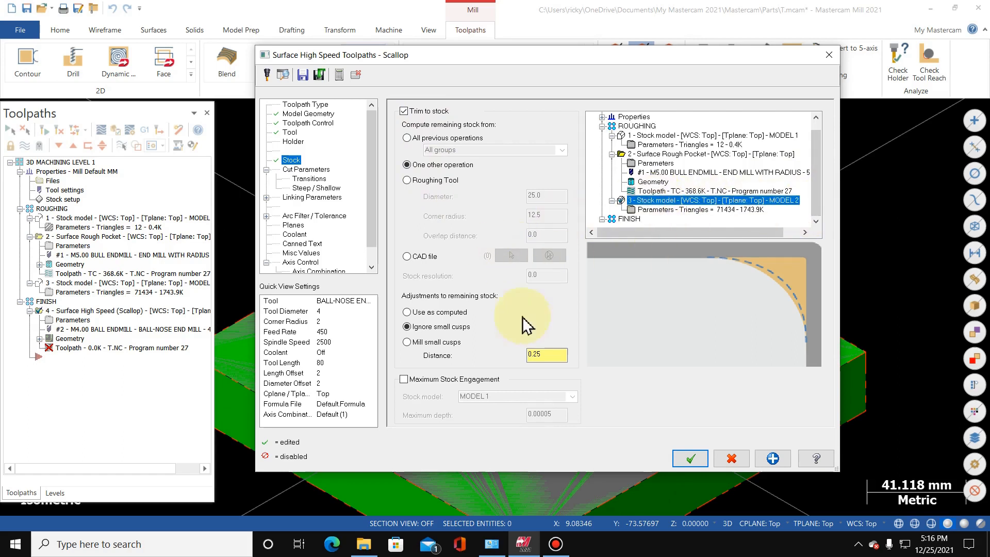
click(426, 313)
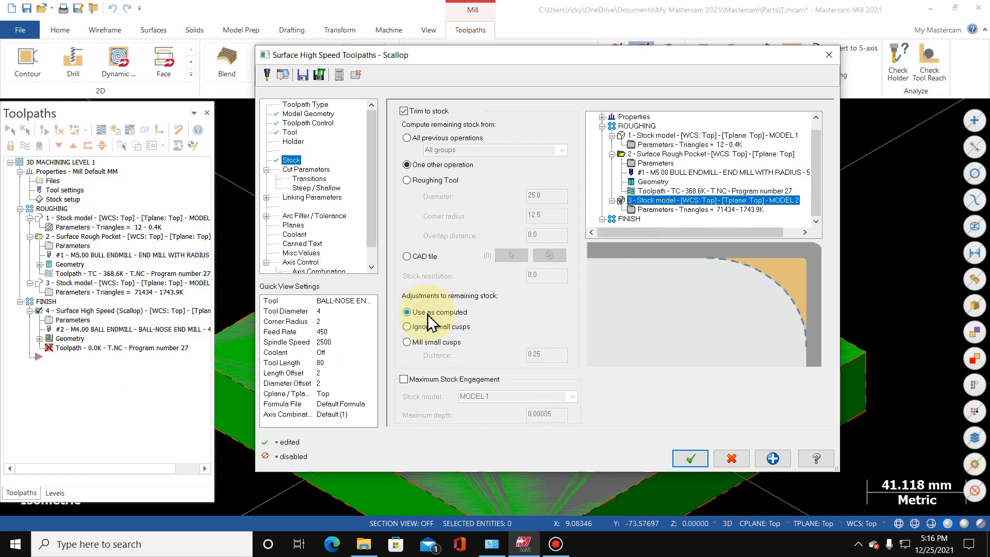
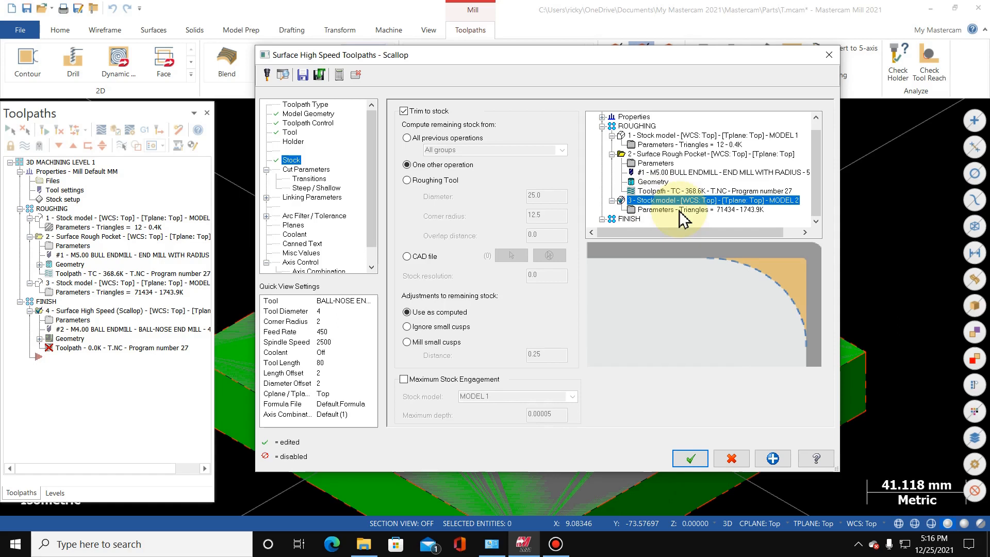
- Set the Scallop toolpath's stepover to 0.3, and check its transition and steep/shallow settings
click(299, 170)
click(579, 220)
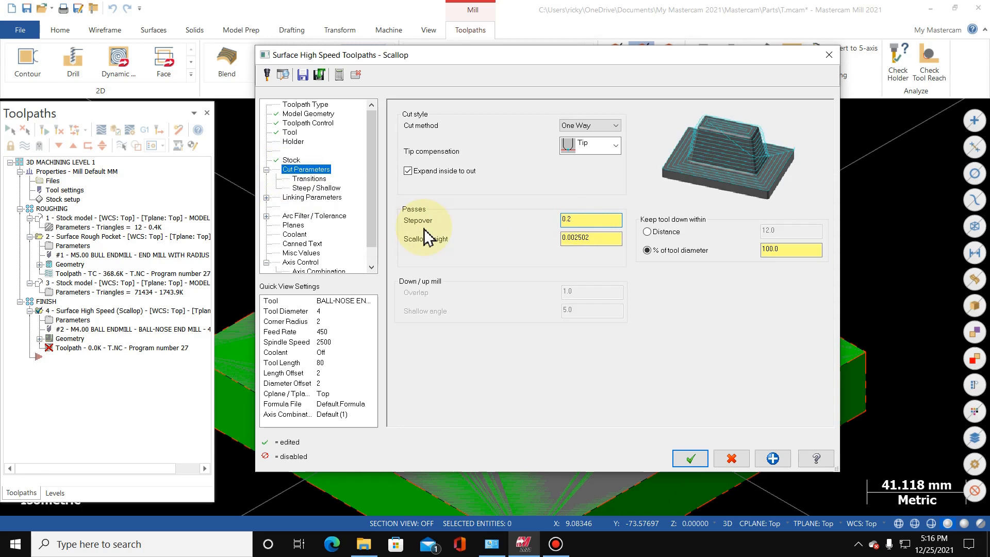
key(BackSpace)
text(3)
key(Return)
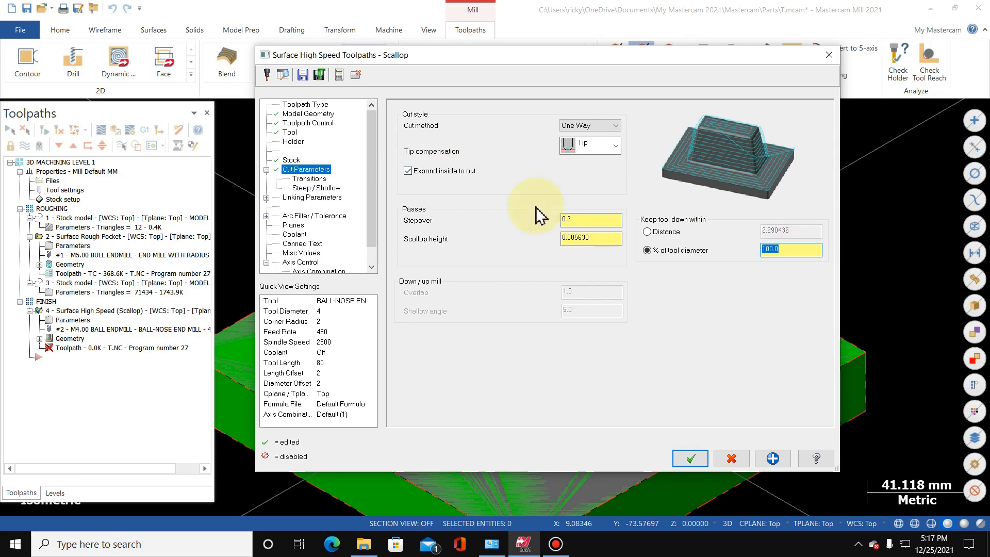
click(309, 179)
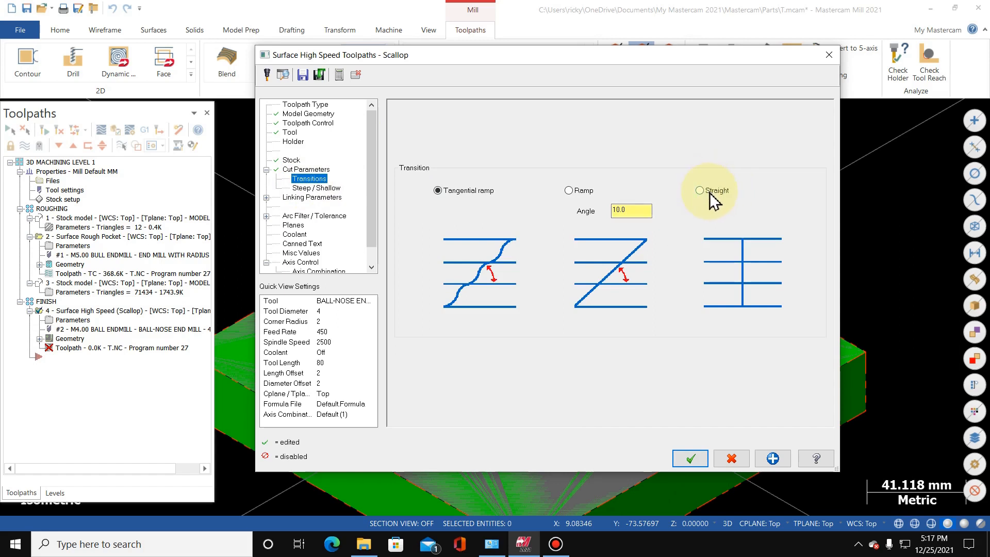
click(316, 188)
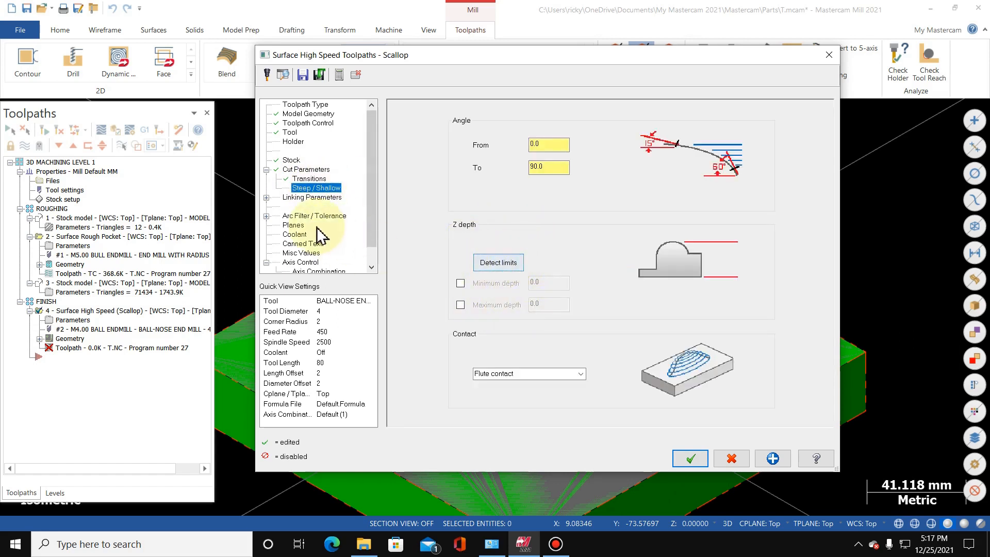
- Set the Scallop toolpath's linking retract method to Minimum Vertical Retract
click(313, 197)
click(748, 123)
click(665, 141)
click(739, 146)
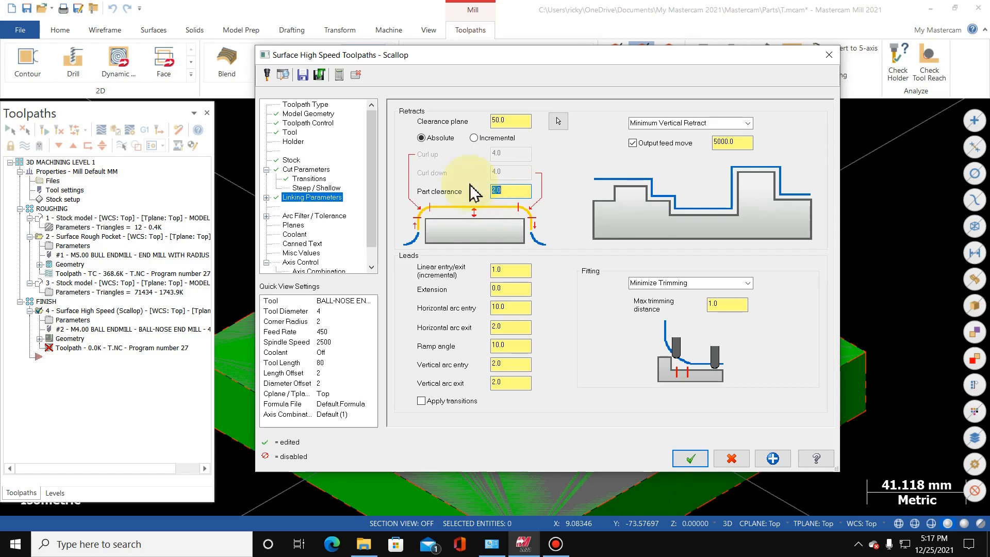
- Turn on flood coolant for the Scallop toolpath and accept its parameters
click(299, 226)
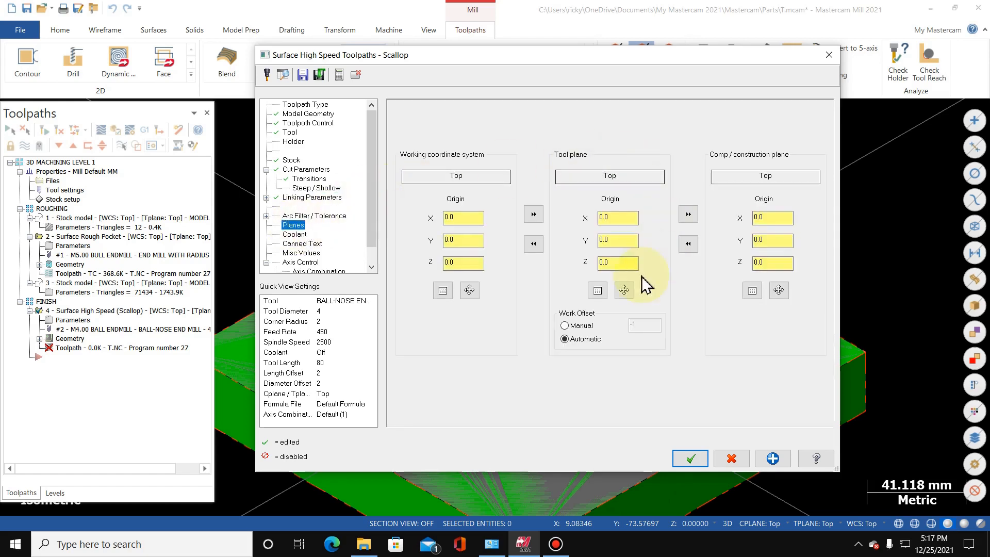
click(295, 234)
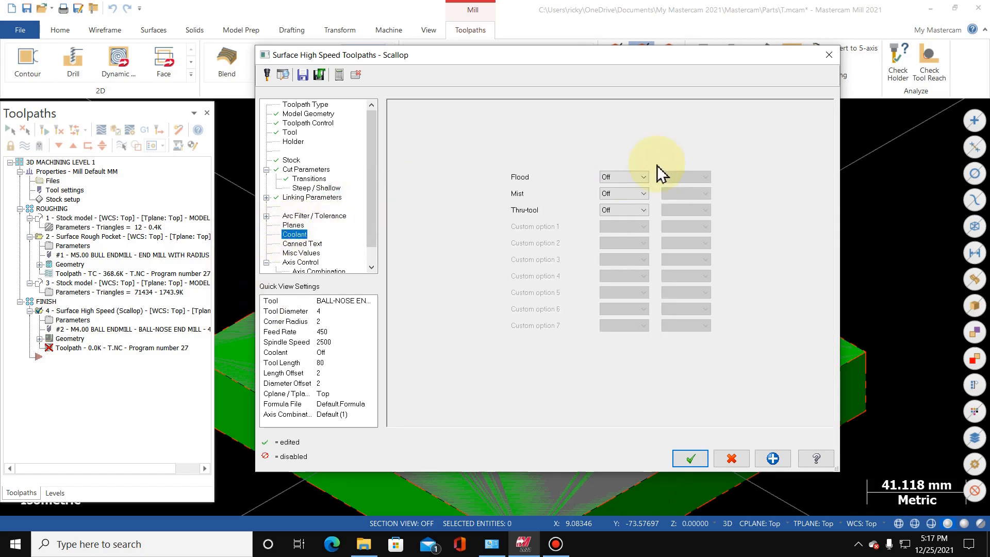
click(638, 178)
click(636, 193)
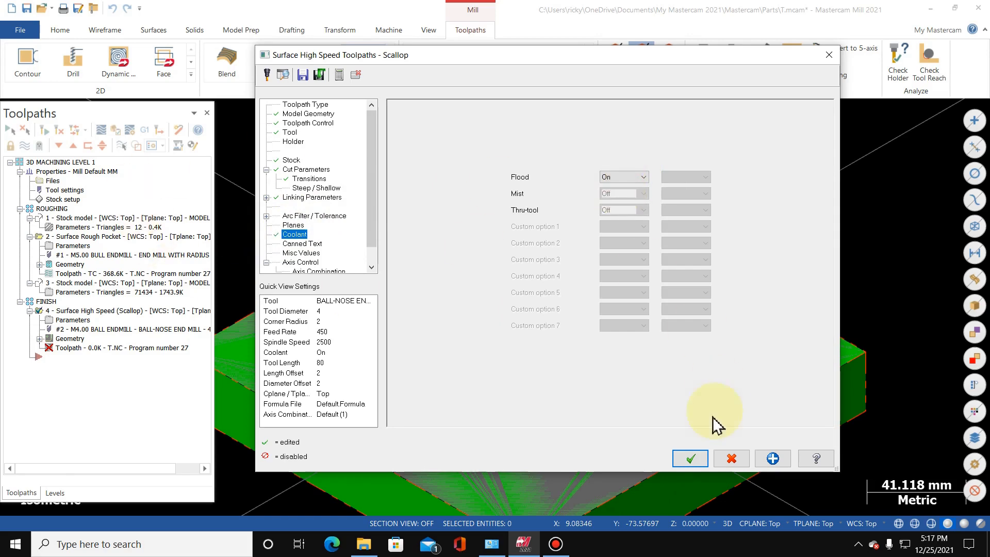
click(689, 460)
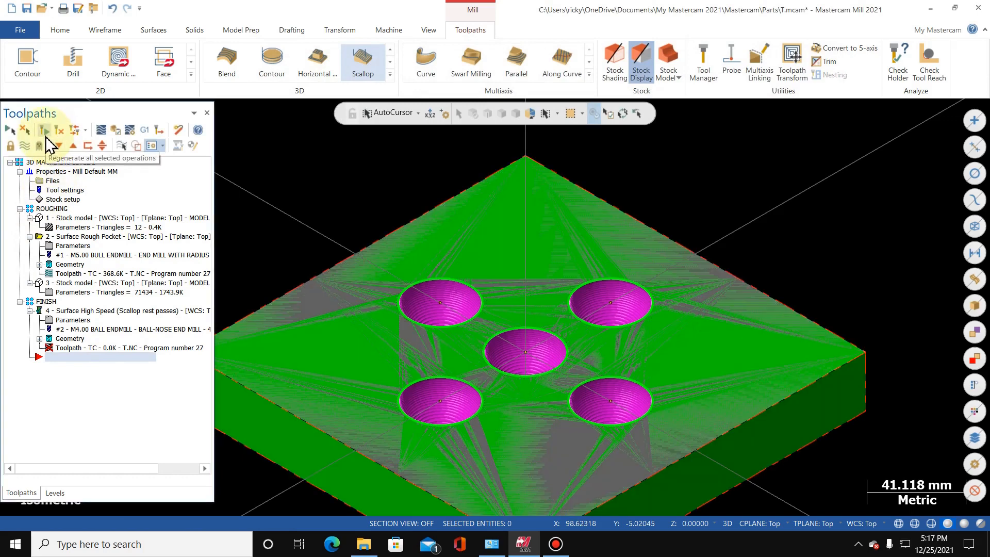
- Generate the Scallop toolpath and follow its calculation in the Multi-Threading Manager until it is done
click(45, 135)
click(590, 301)
click(428, 30)
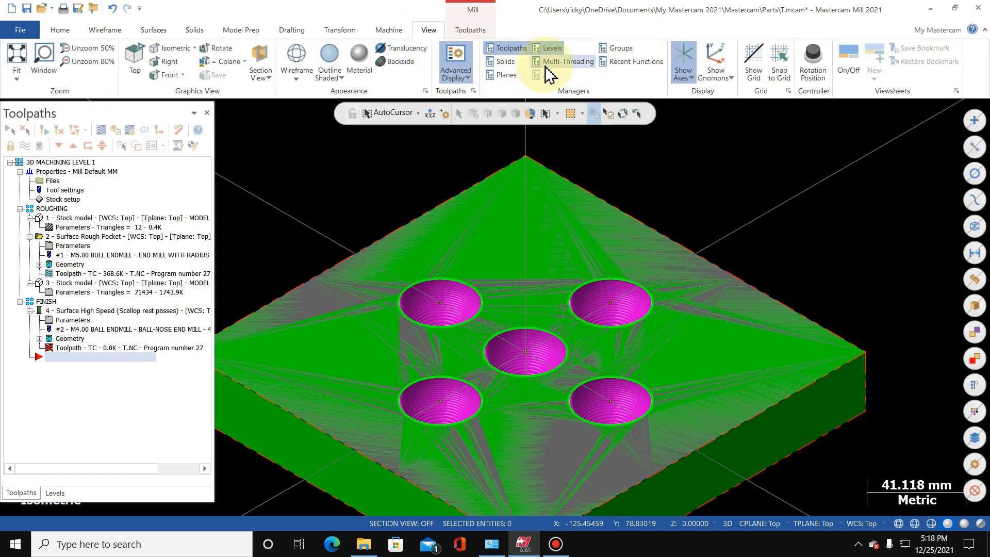
click(541, 66)
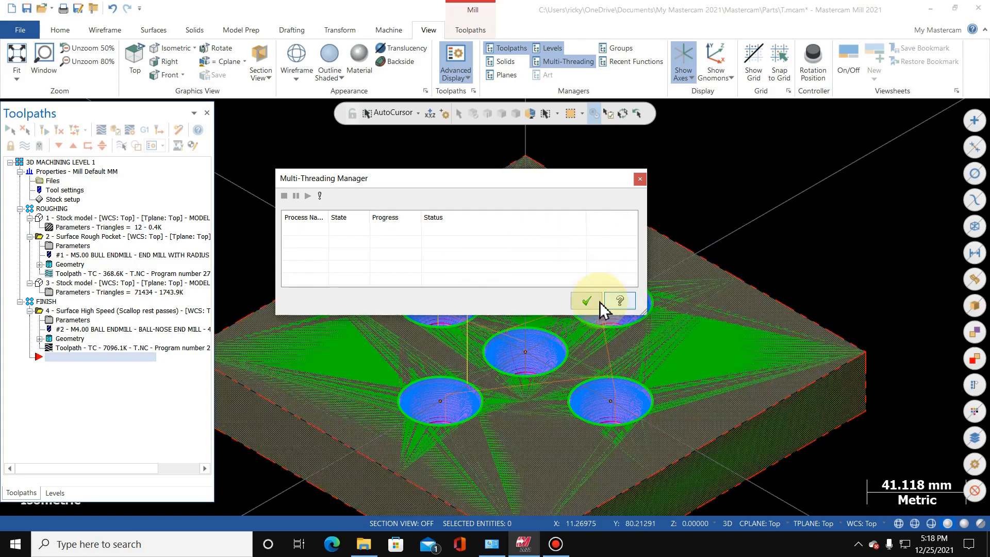
click(588, 301)
- Choose the stock for toolpath simulation in the simulator options, and select the Surface Rough Pocket operation
scroll(611, 190, down, 4)
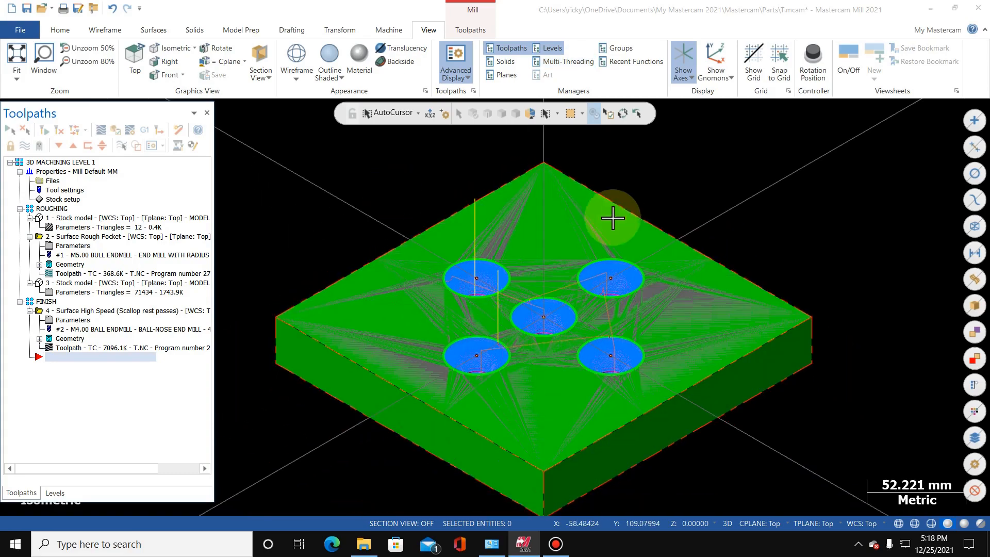
scroll(611, 304, up, 5)
scroll(611, 304, down, 3)
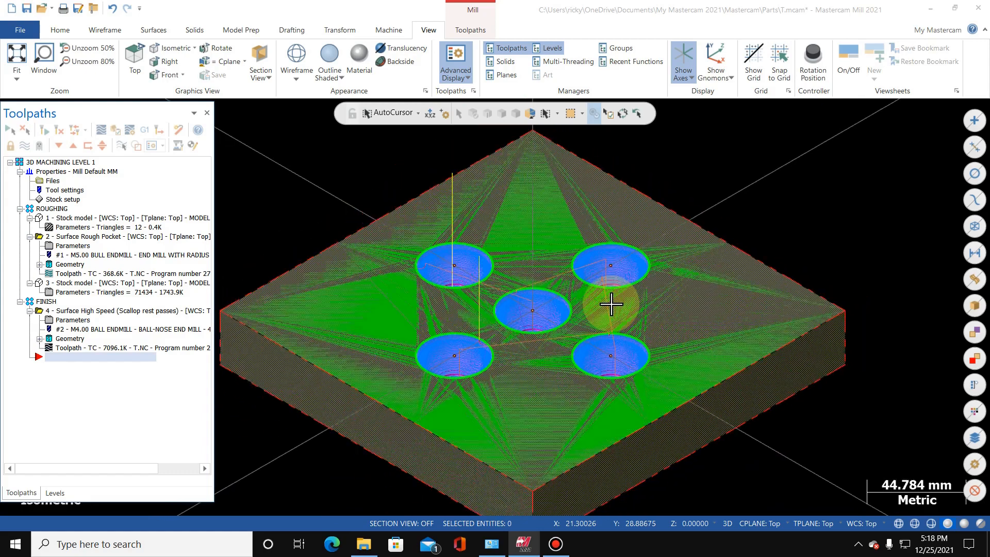
click(129, 133)
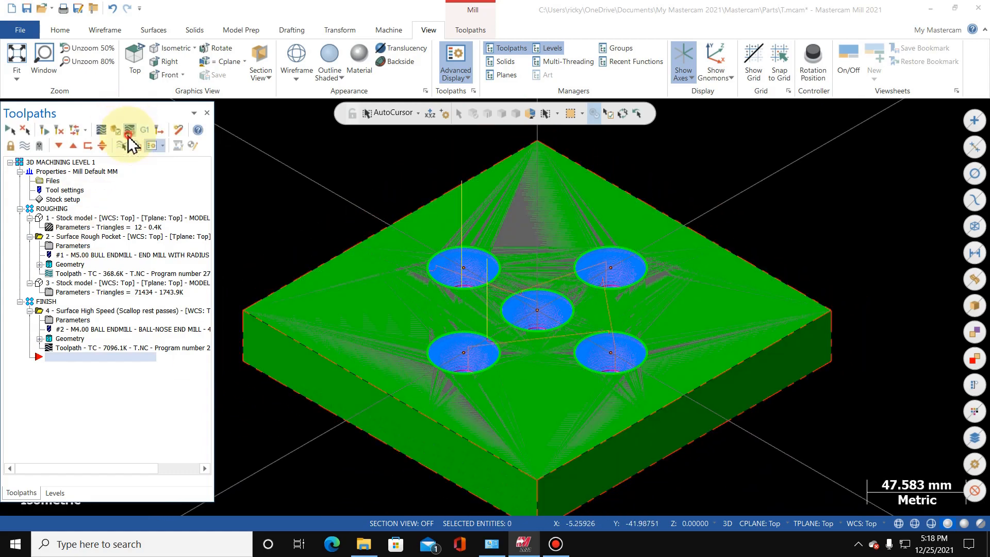
click(537, 259)
click(531, 278)
click(686, 471)
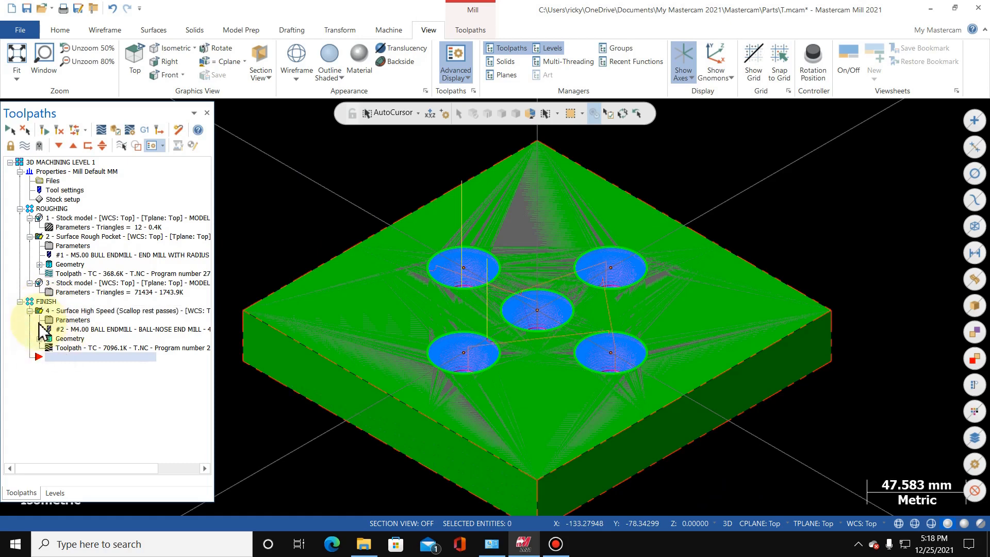
click(39, 239)
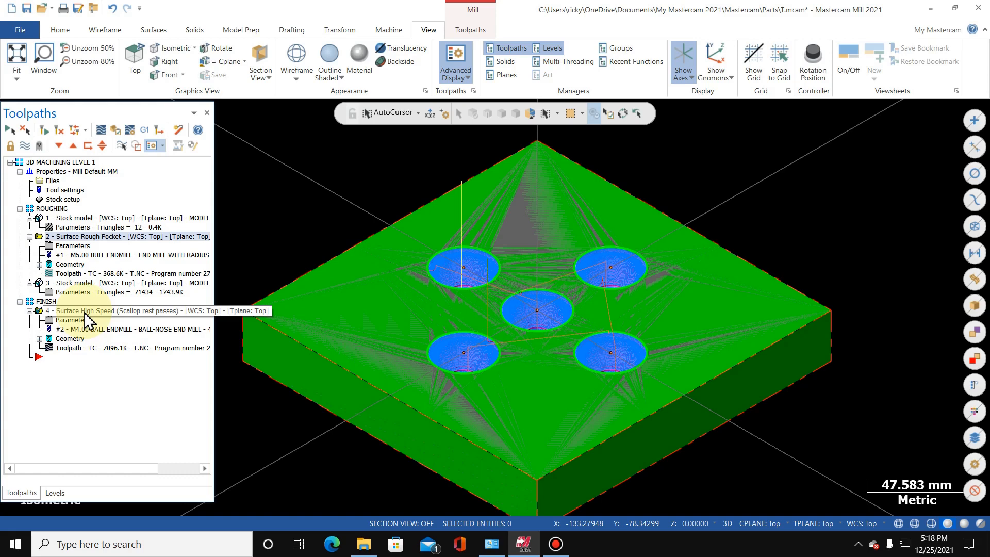
- Start a new stock model after the Scallop operation, name it MODEL 3, and give it the cyan color 11
click(477, 29)
click(669, 56)
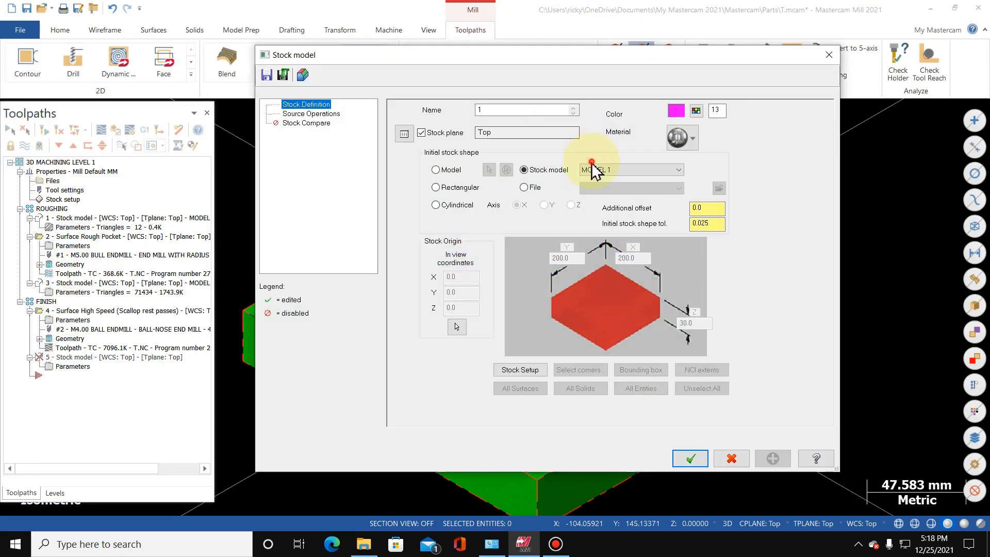
click(592, 164)
click(519, 106)
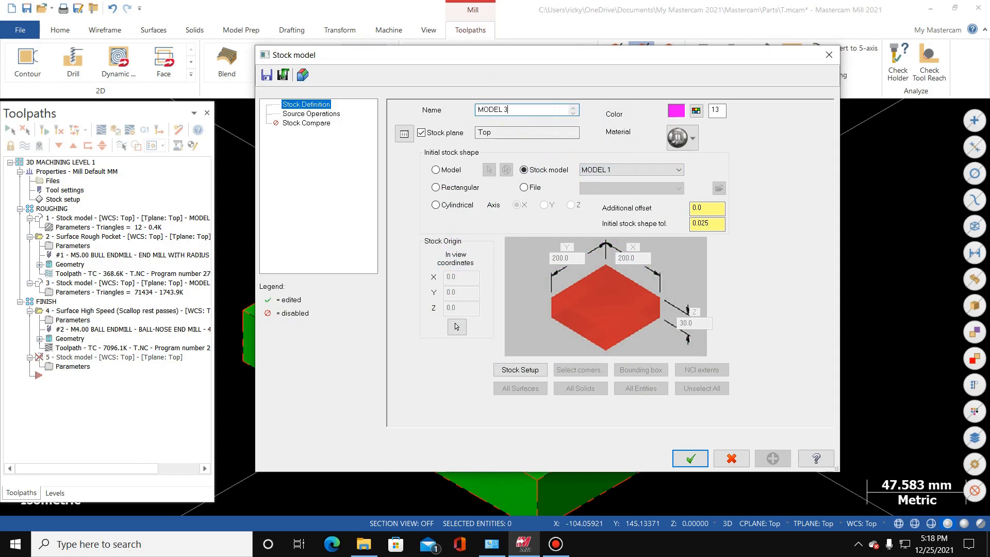
click(697, 111)
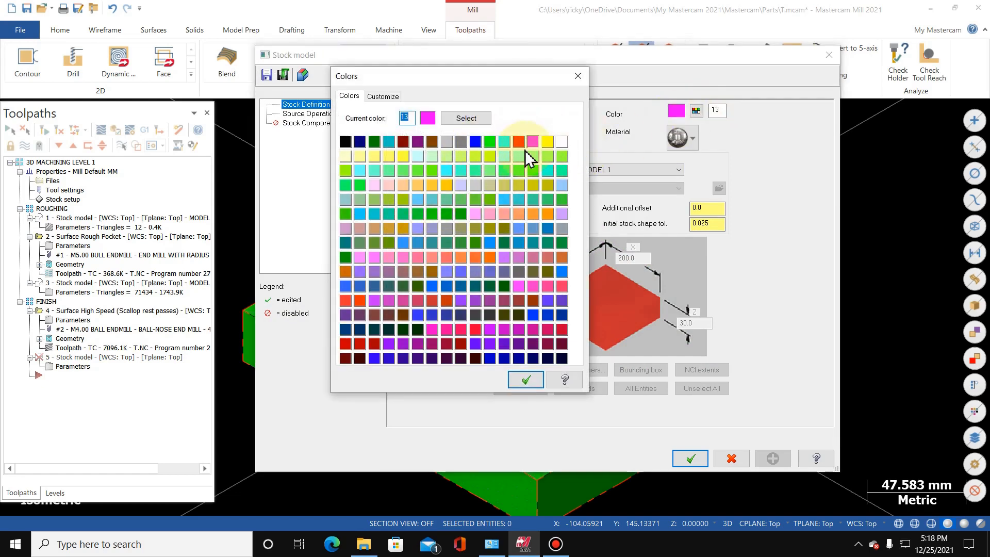
click(505, 142)
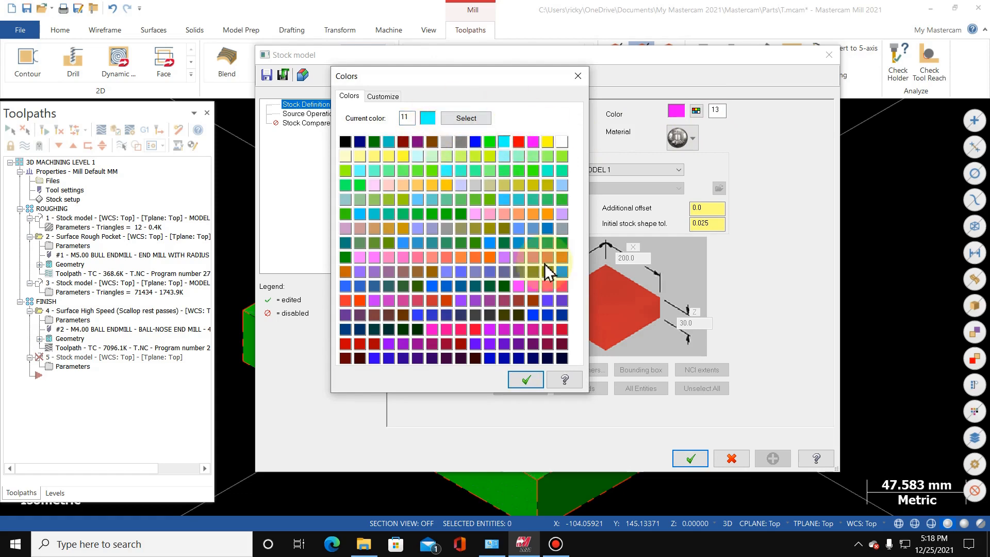
click(522, 380)
- Use MODEL 2 as the initial stock and compute the new stock model from the Surface High Speed Scallop operation
click(593, 171)
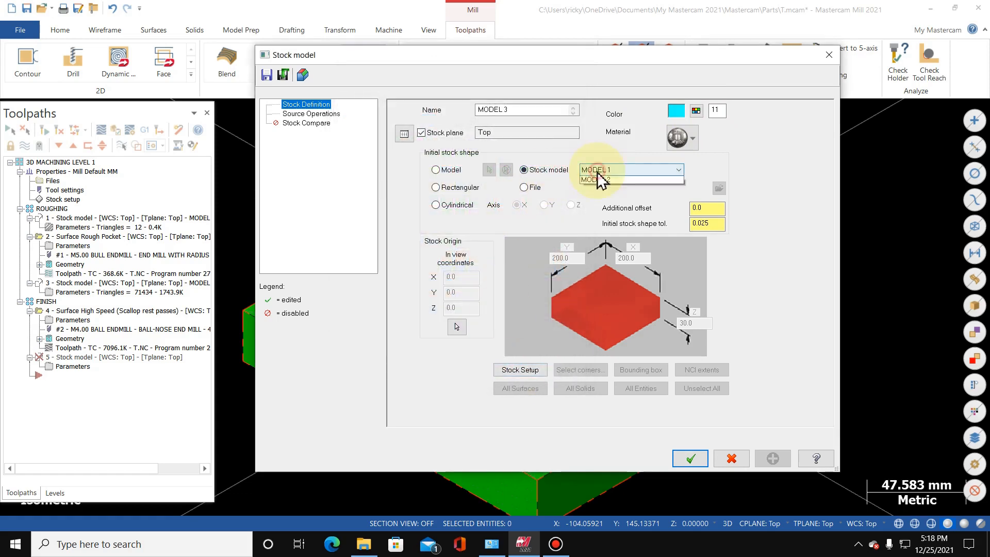
click(596, 186)
click(335, 114)
click(581, 210)
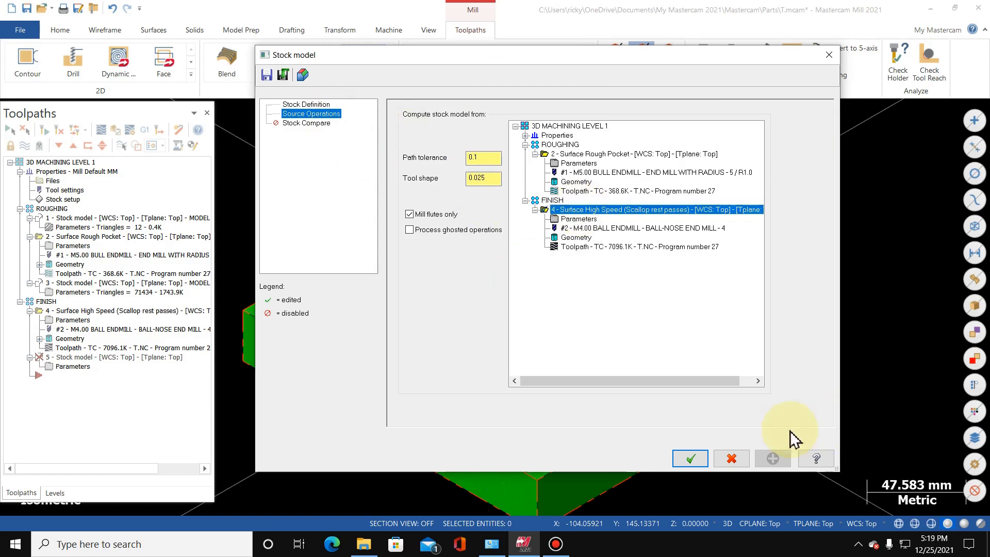
click(691, 458)
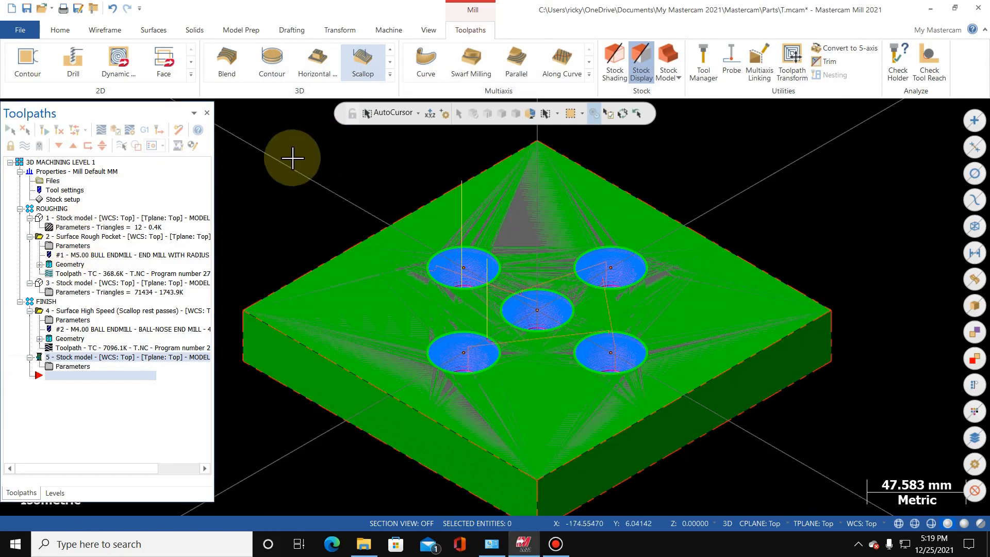
- Hide the display of the MODEL 2 stock model left after roughing
click(62, 310)
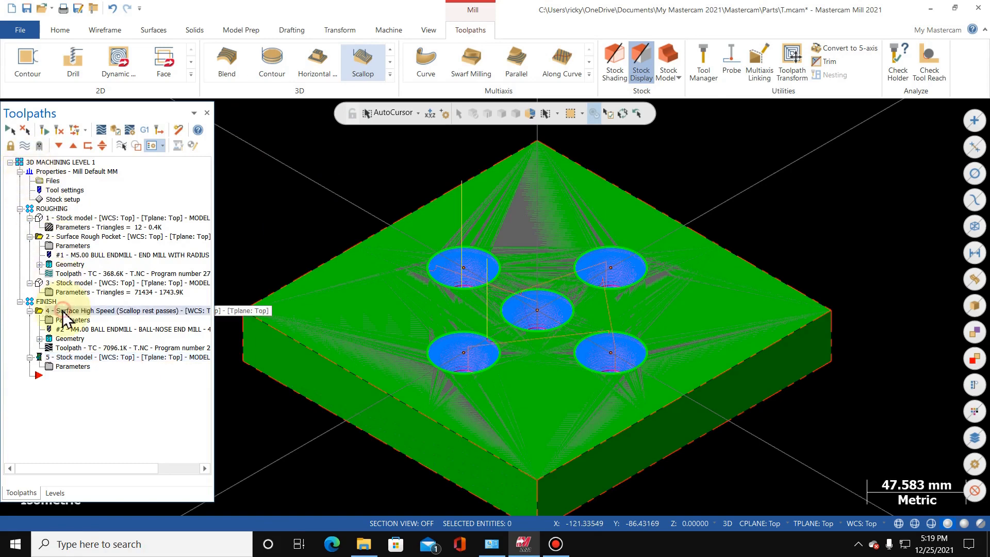
click(77, 283)
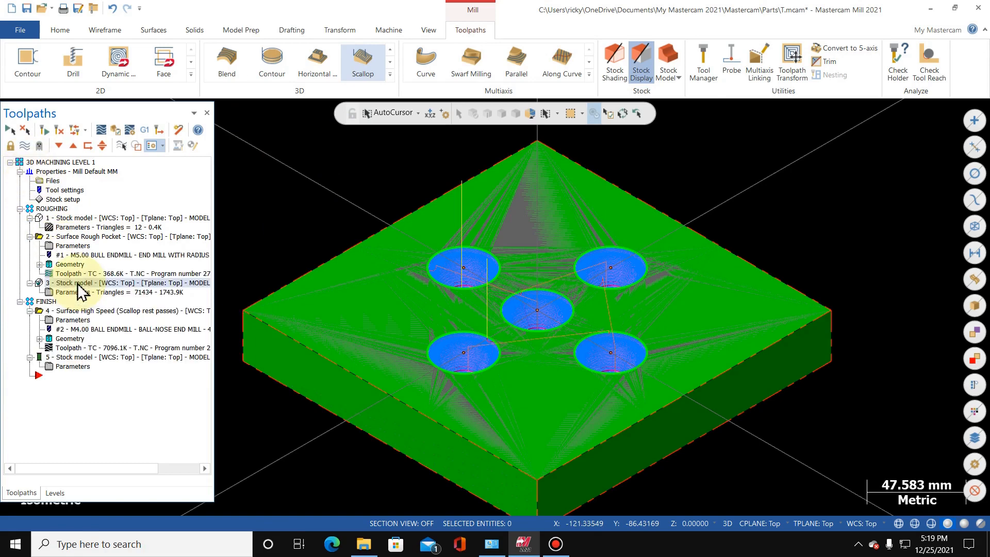
click(24, 152)
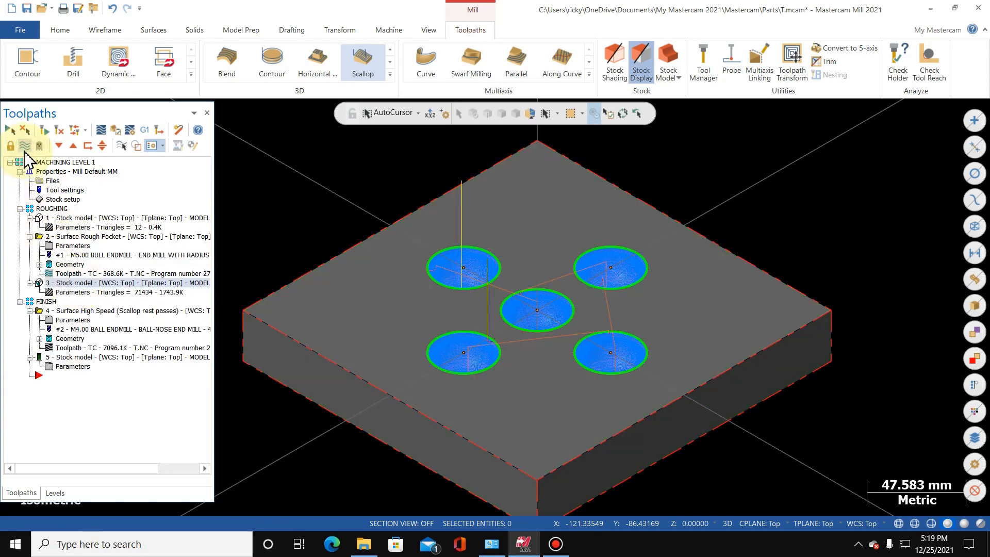
- Hide the displays of the Scallop toolpath and the MODEL 3 stock model, and show the MODEL 1 stock model
click(88, 311)
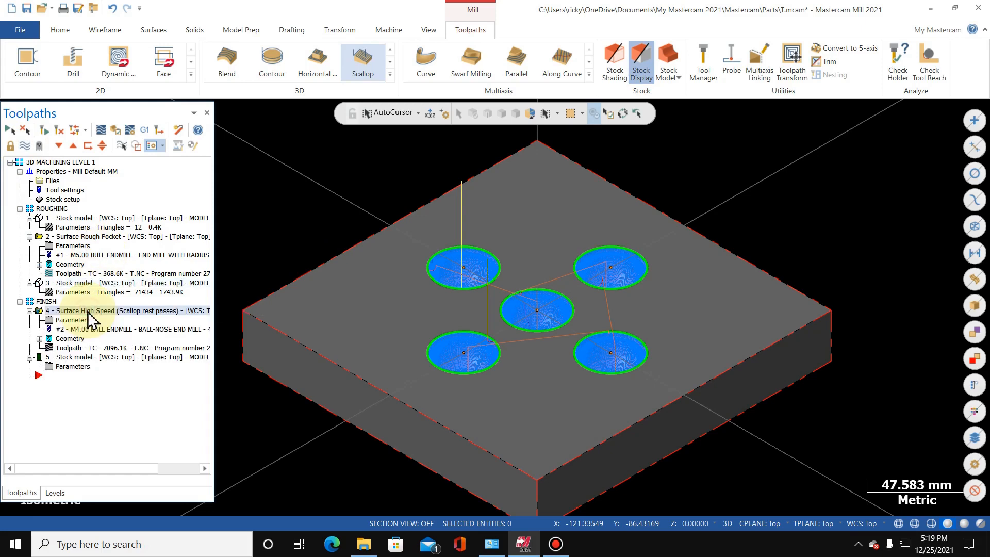
click(23, 147)
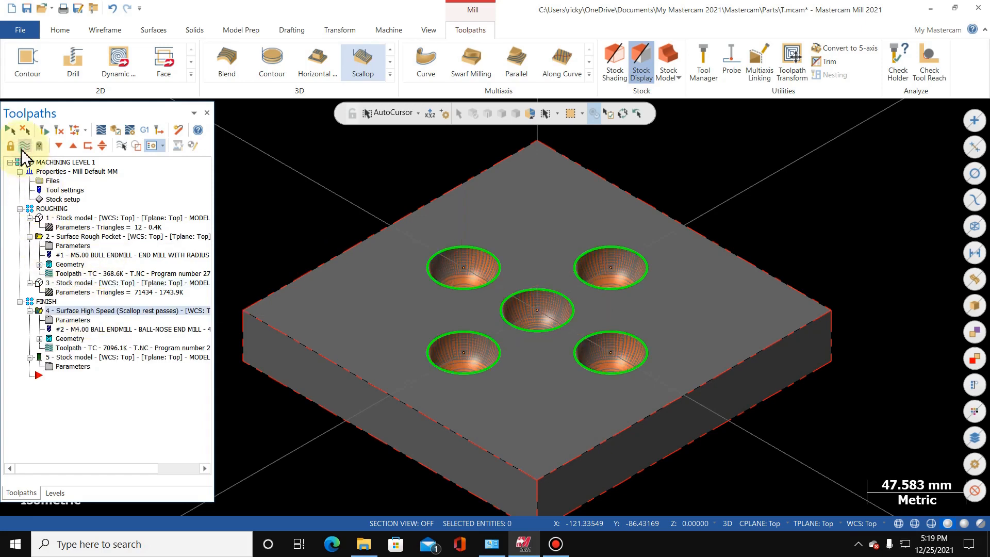
click(67, 358)
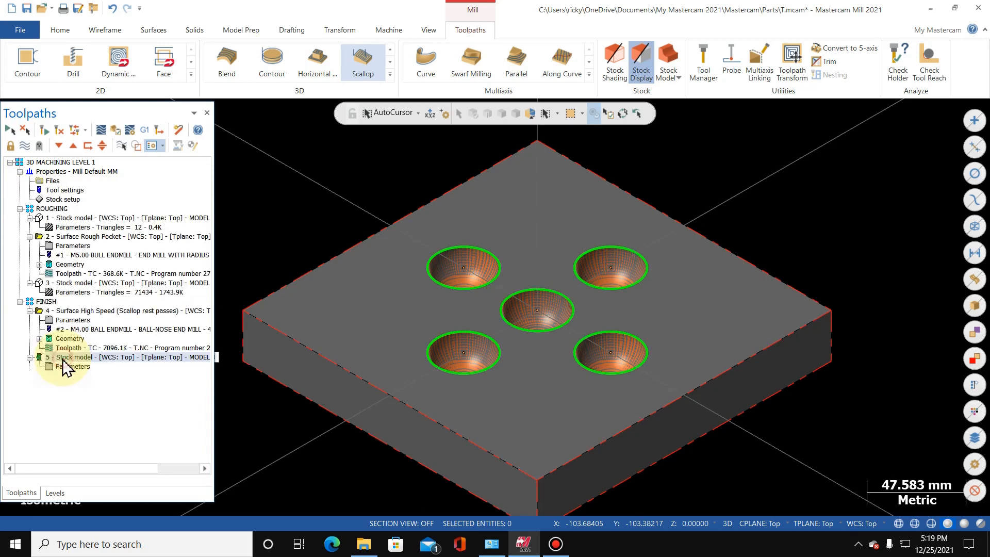
click(23, 147)
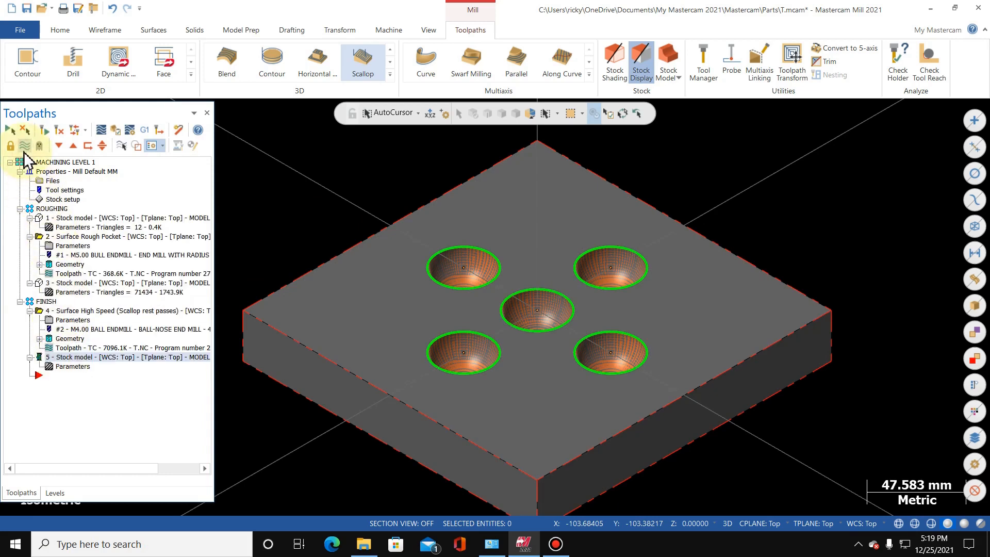
click(78, 219)
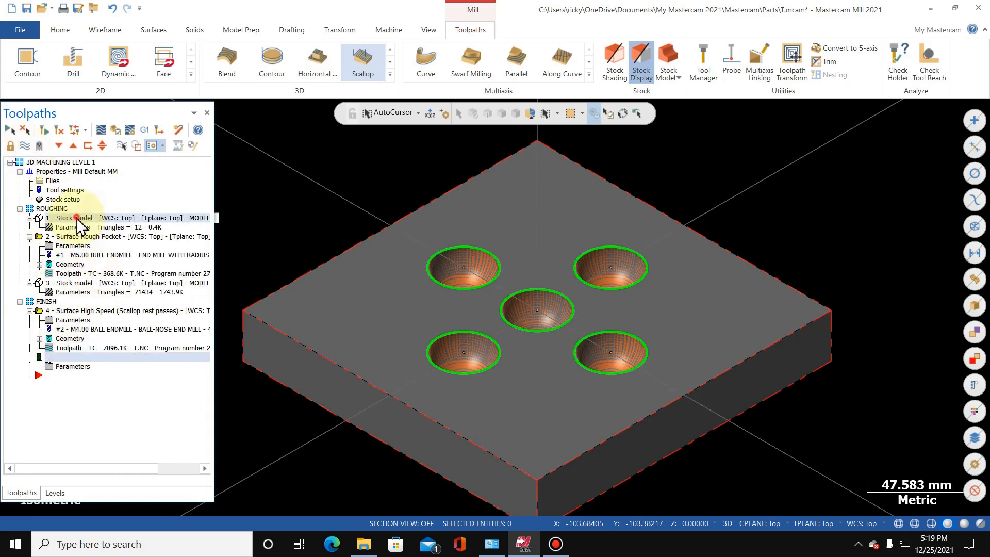
click(24, 147)
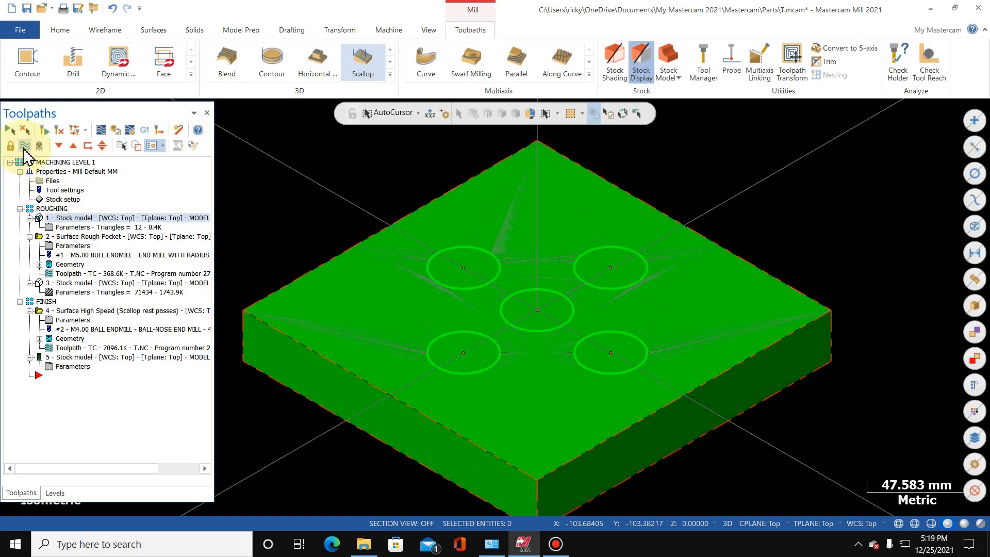
- Set the MODEL 2 stock model as the simulation stock in the simulator options
click(133, 132)
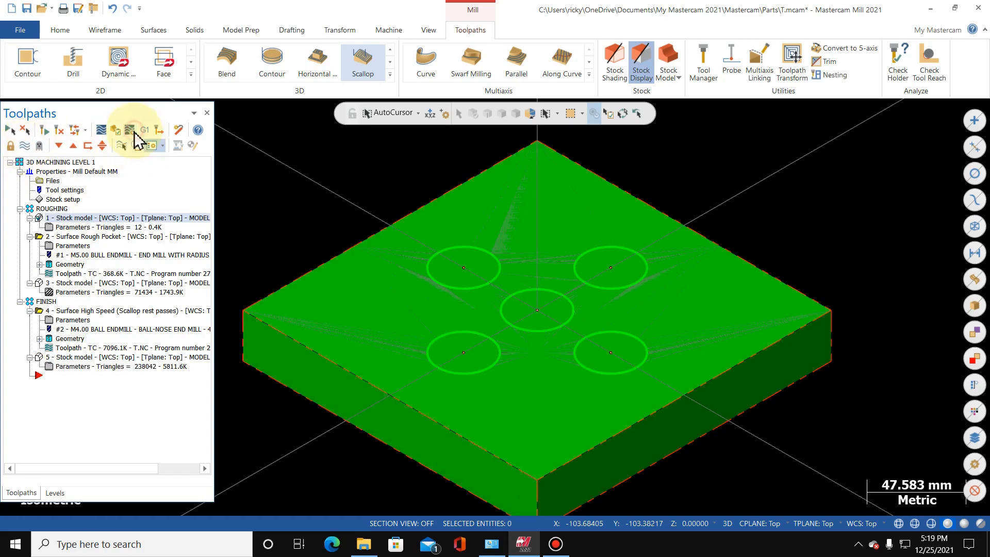
click(555, 259)
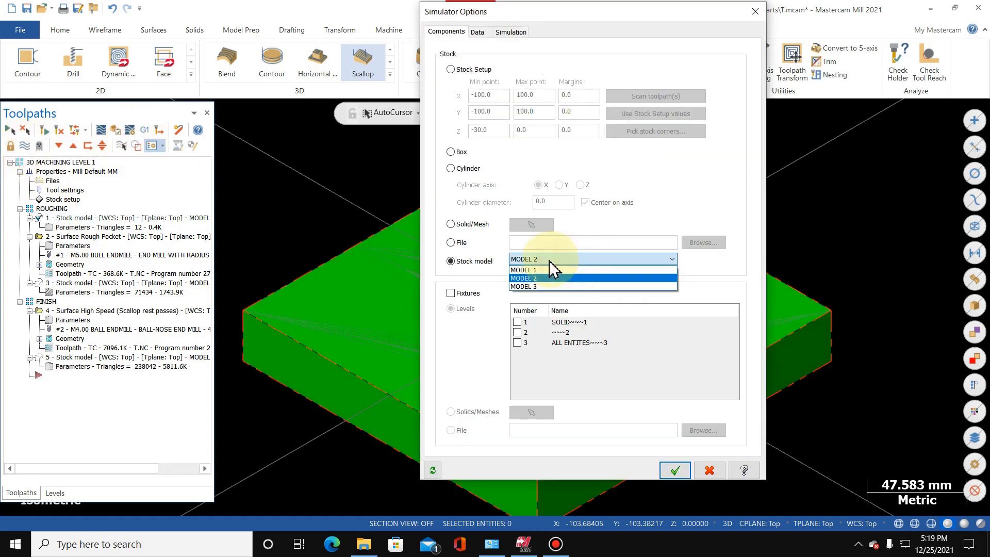
click(537, 278)
click(832, 431)
click(675, 470)
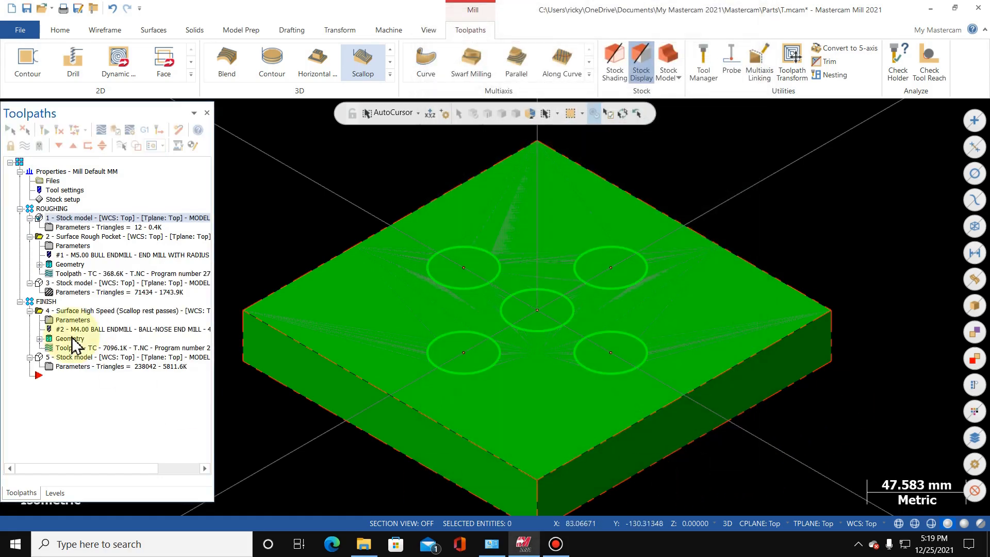
- Select the Surface High Speed Scallop operation and open it in the machine simulation
click(49, 311)
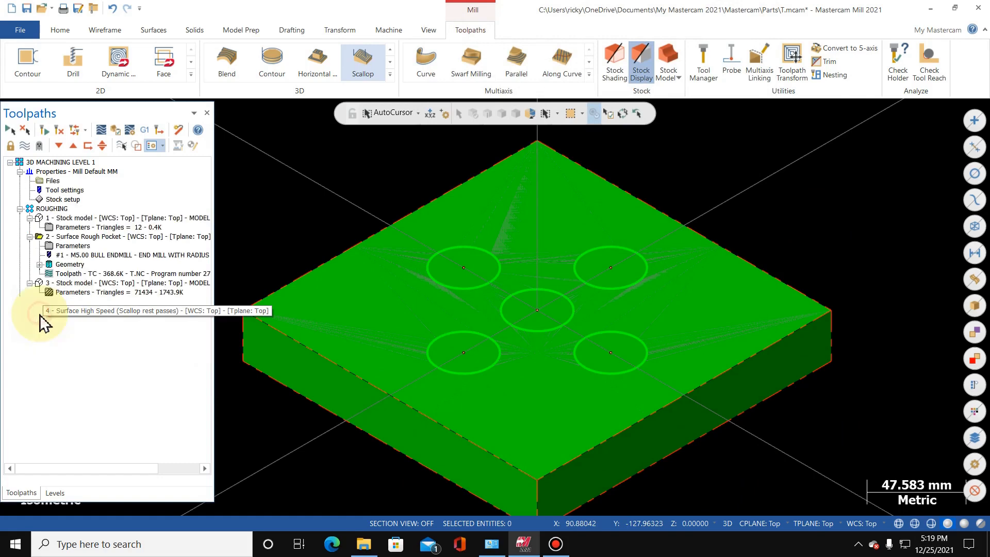
click(388, 31)
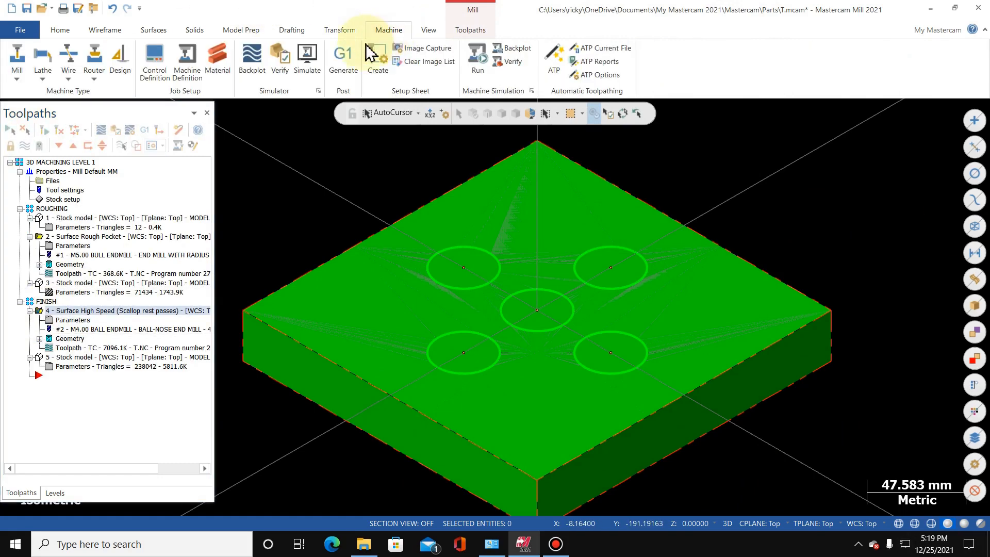
click(305, 72)
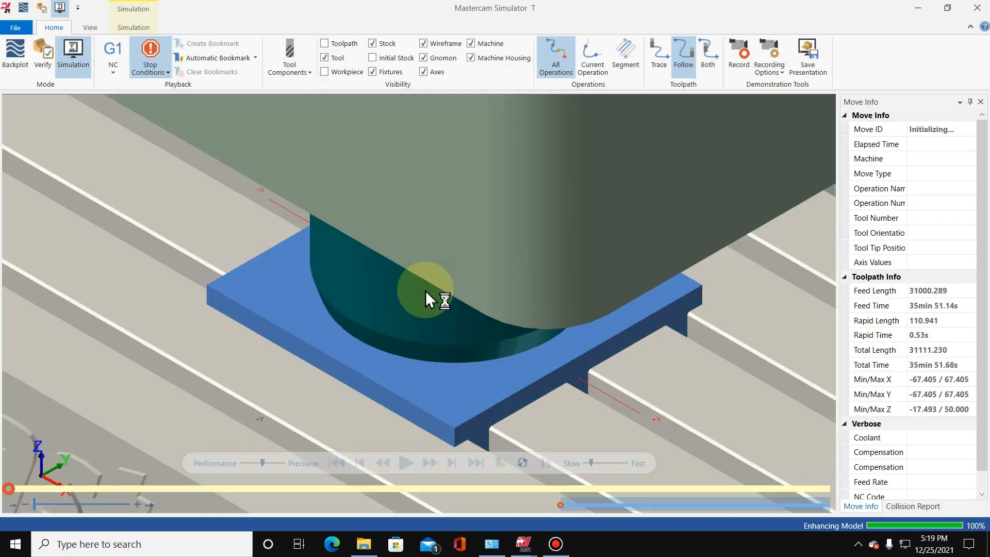
- Examine the roughed pocket surfaces on the simulated stock before the finishing cut starts
scroll(435, 401, up, 5)
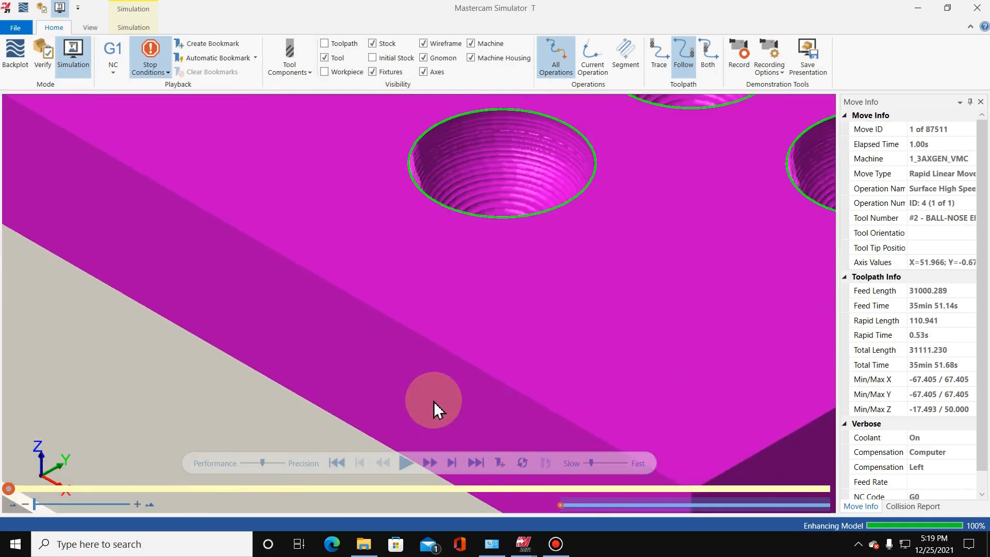
scroll(436, 388, down, 6)
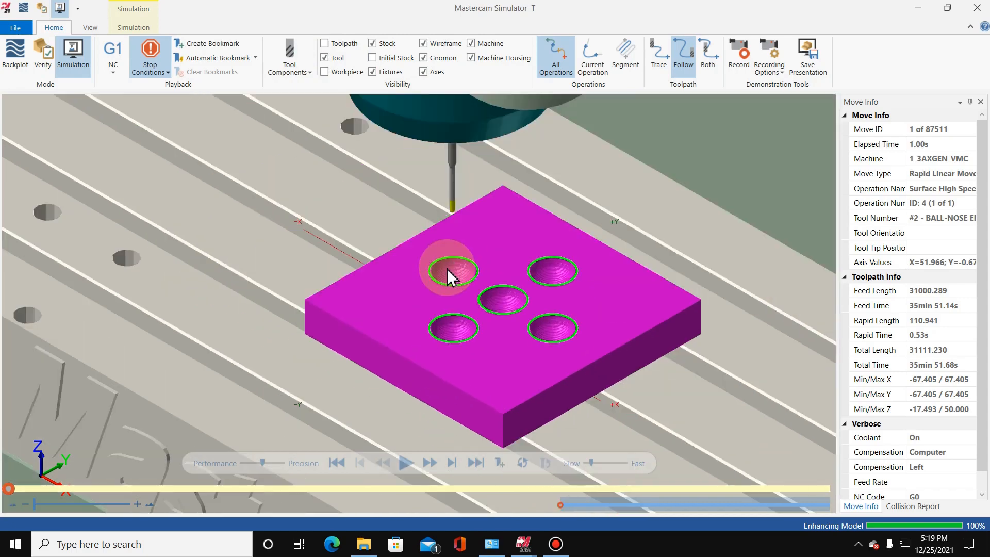
scroll(448, 268, up, 2)
scroll(447, 269, up, 4)
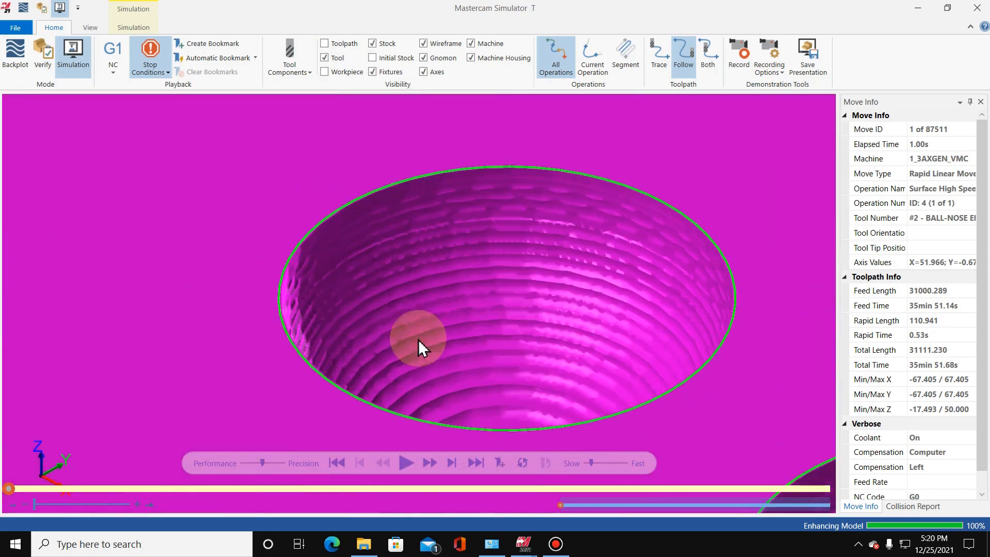
scroll(410, 264, down, 3)
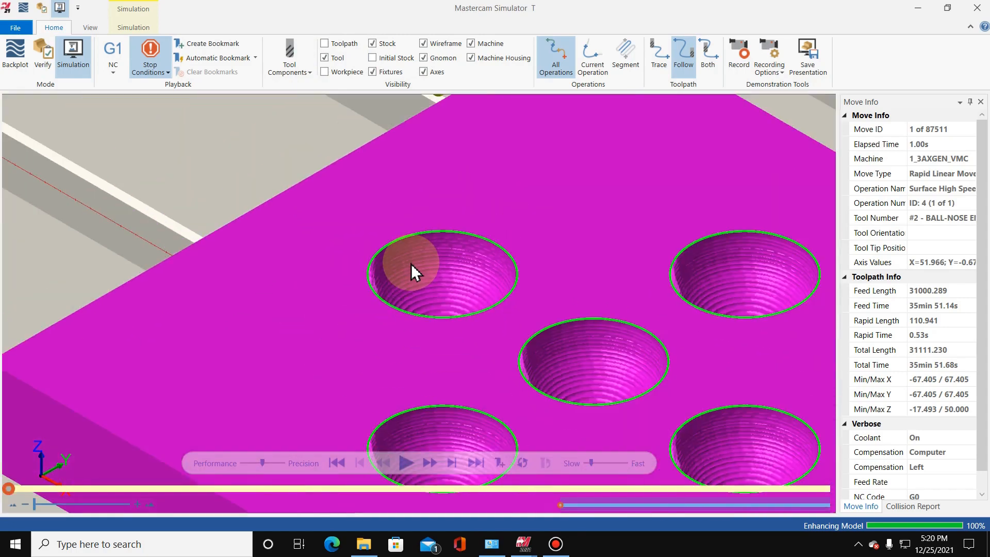
scroll(415, 263, up, 4)
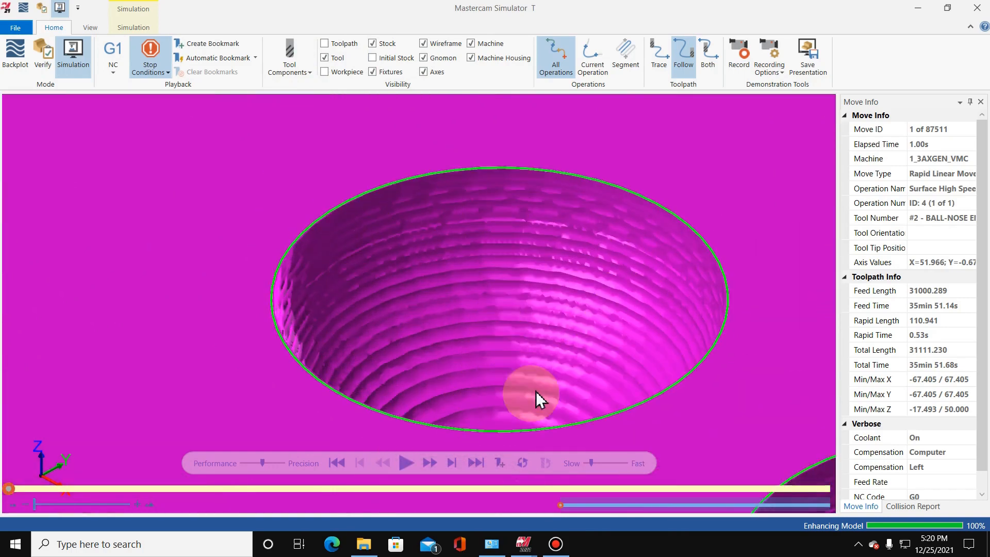
scroll(437, 339, down, 3)
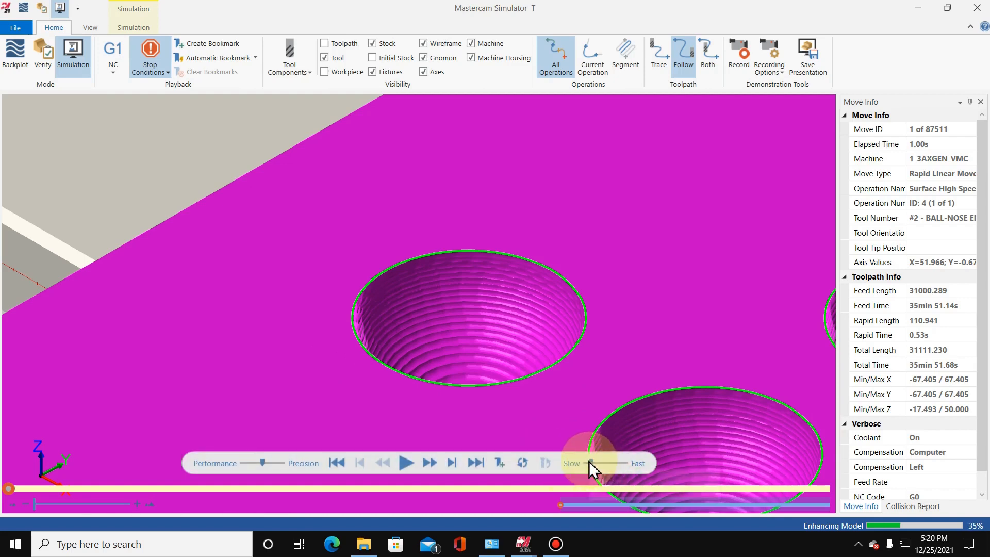
- Play the Scallop finishing simulation at a slower speed, using dynamic rotation to watch the ball-nose tool cut the first pocket
drag(590, 462, 587, 465)
key(space)
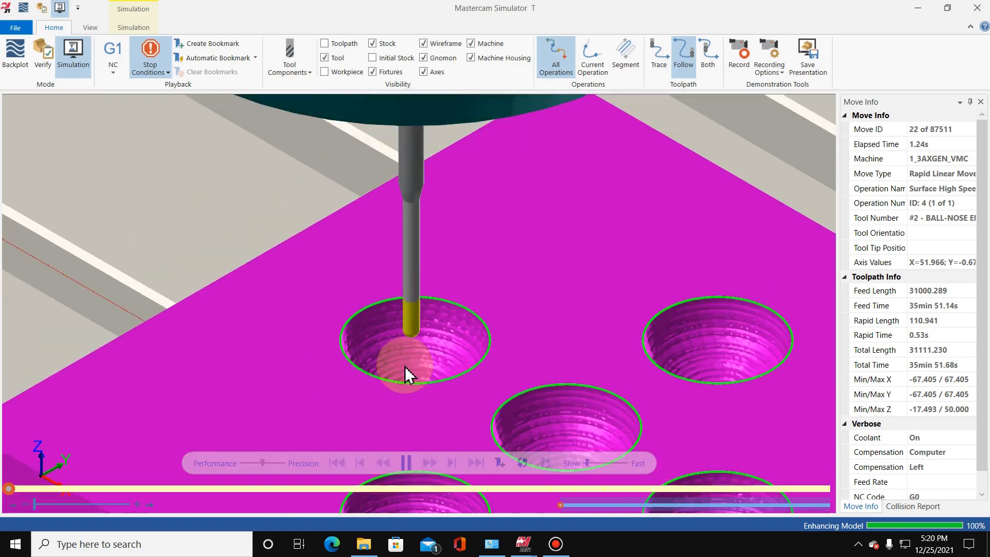
scroll(407, 363, up, 5)
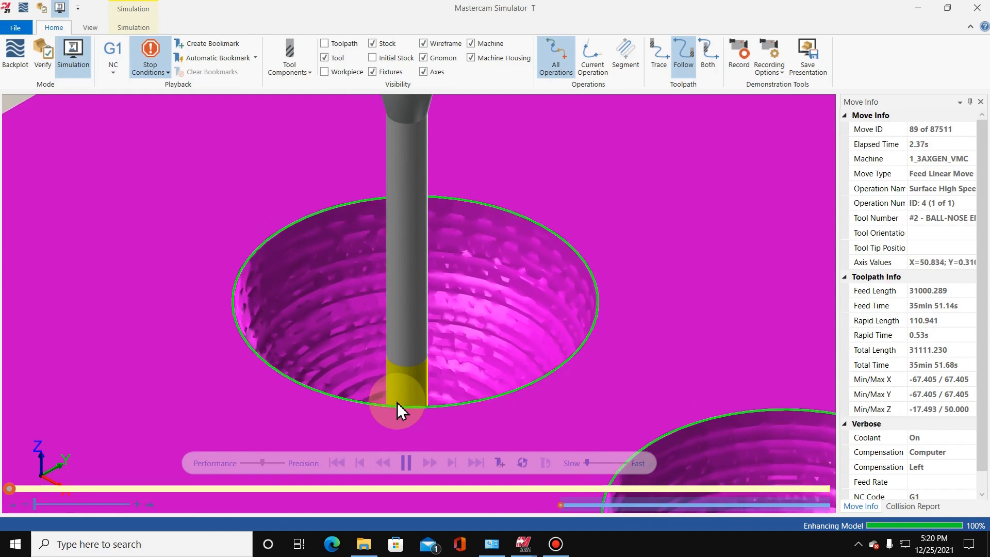
right_click(290, 125)
click(334, 208)
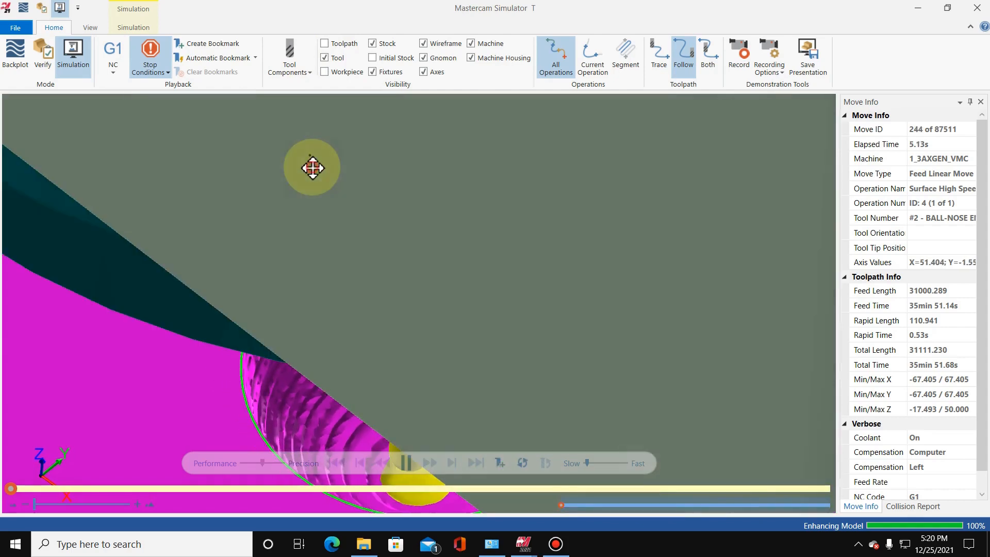
click(311, 168)
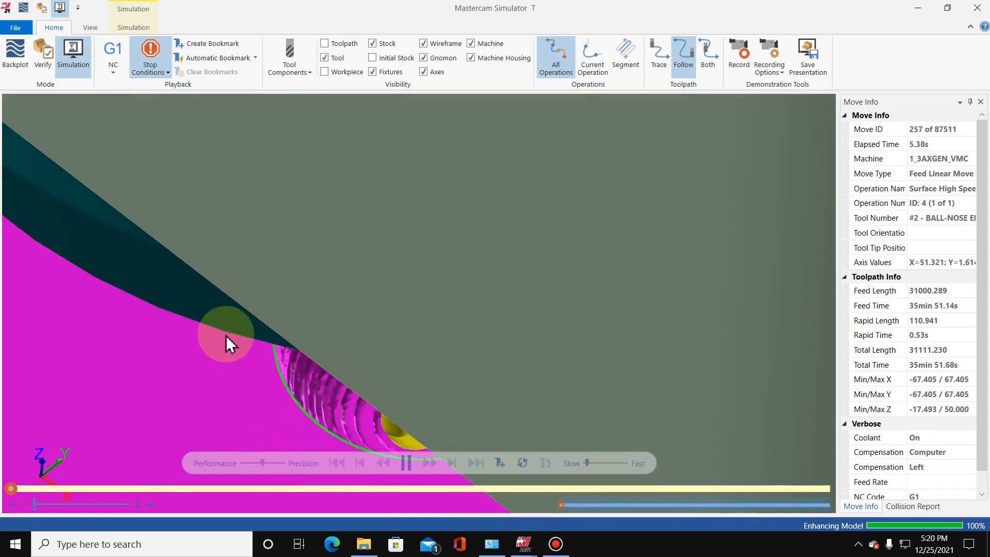
right_click(207, 347)
click(253, 429)
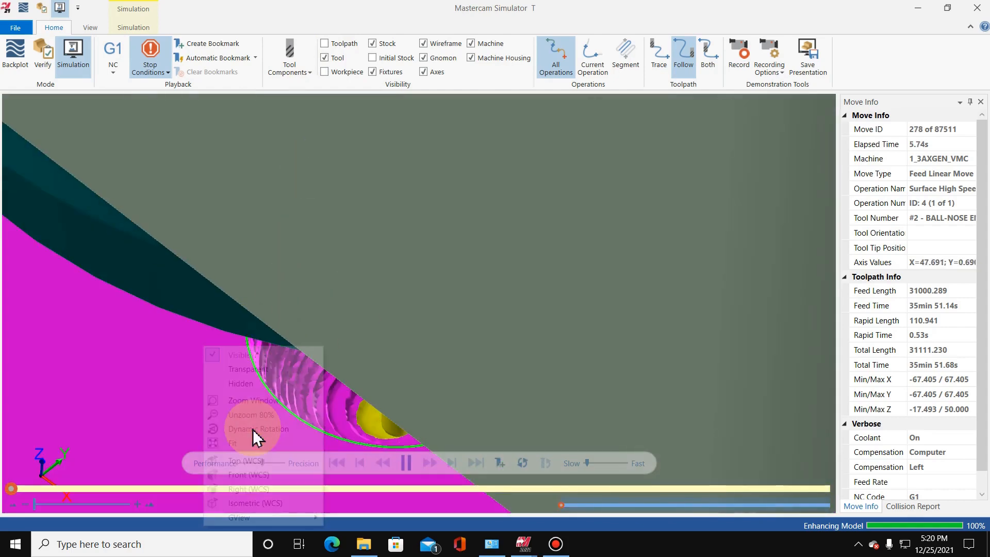
drag(253, 417, 258, 405)
middle_drag(255, 408, 246, 421)
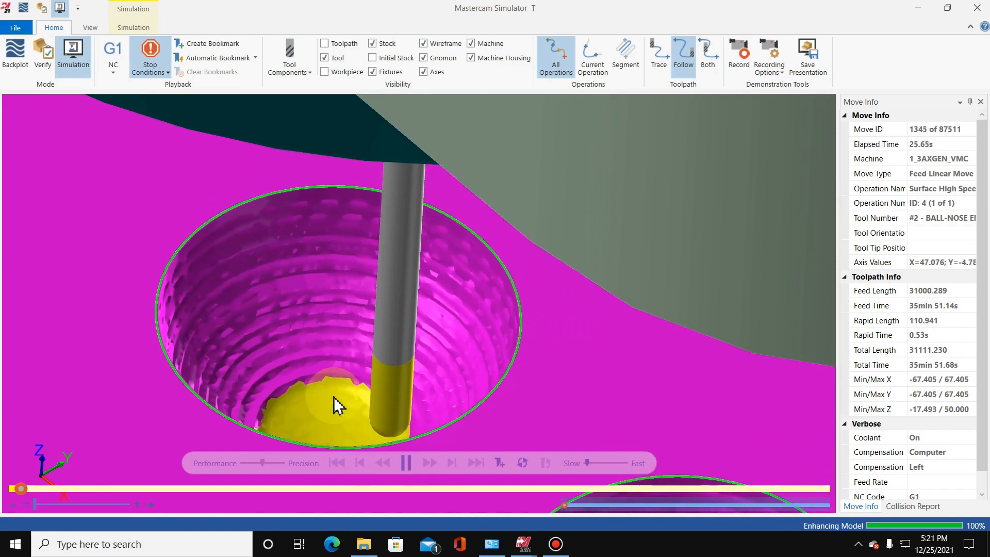
click(334, 398)
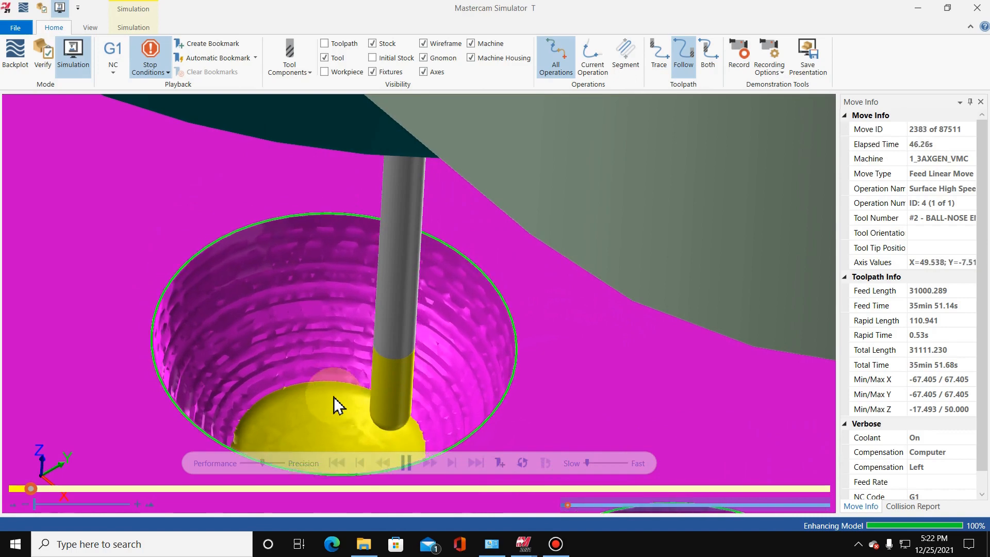
click(333, 397)
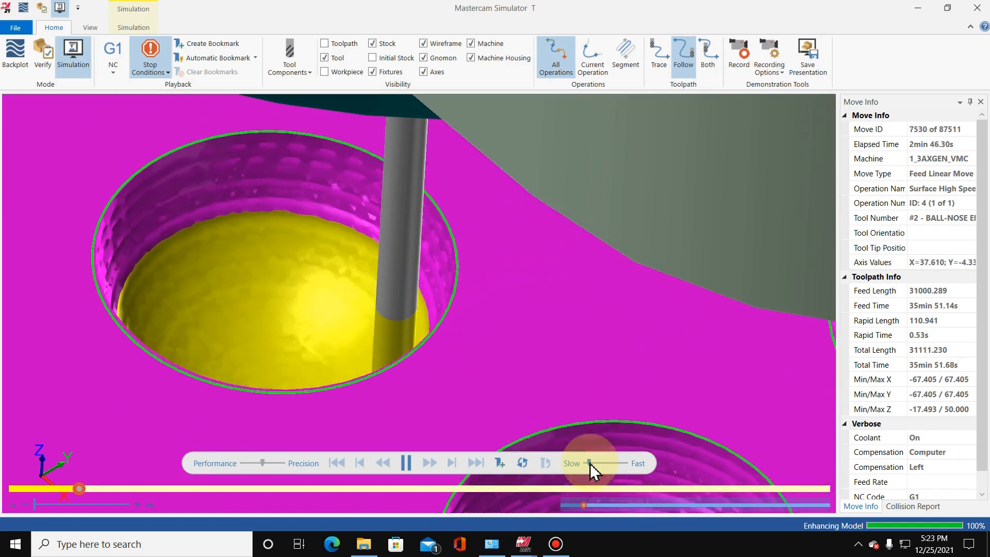
- Speed up the simulation playback slightly, inspect the finished surface of the first pocket, and close the simulator
click(590, 463)
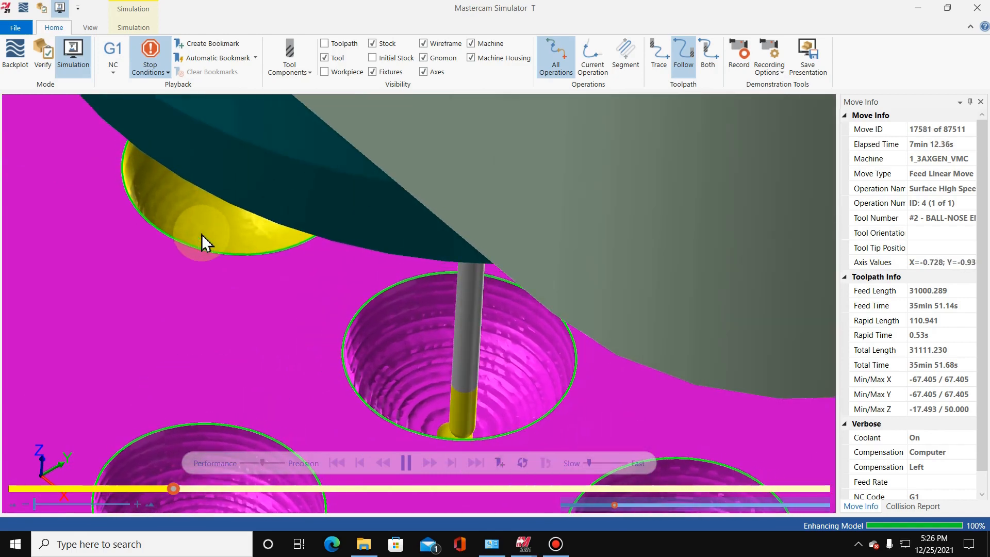
right_click(218, 207)
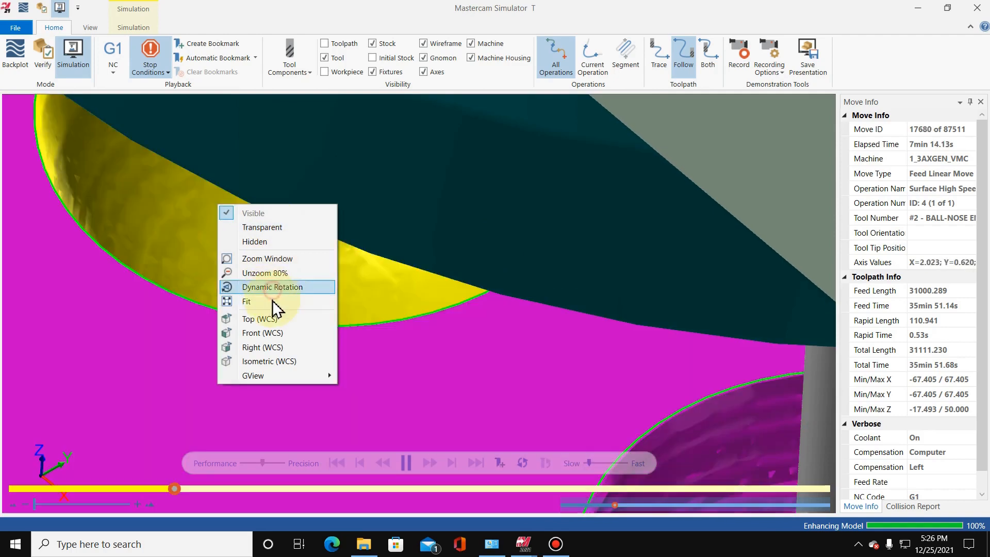
click(273, 286)
mouse_move(279, 283)
mouse_down()
mouse_move(264, 286)
mouse_move(261, 308)
mouse_move(275, 298)
mouse_up()
scroll(274, 298, up, 3)
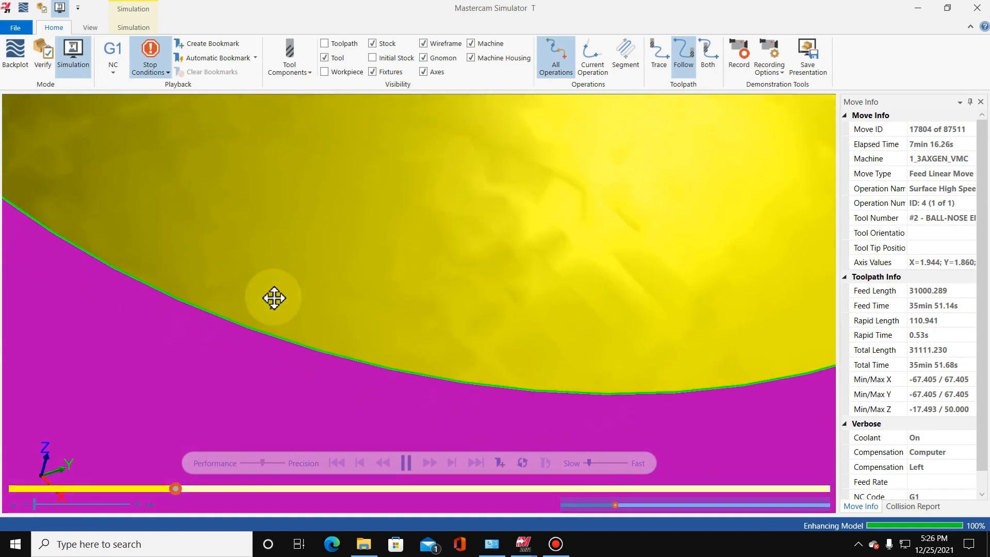
scroll(273, 298, down, 5)
scroll(269, 193, up, 1)
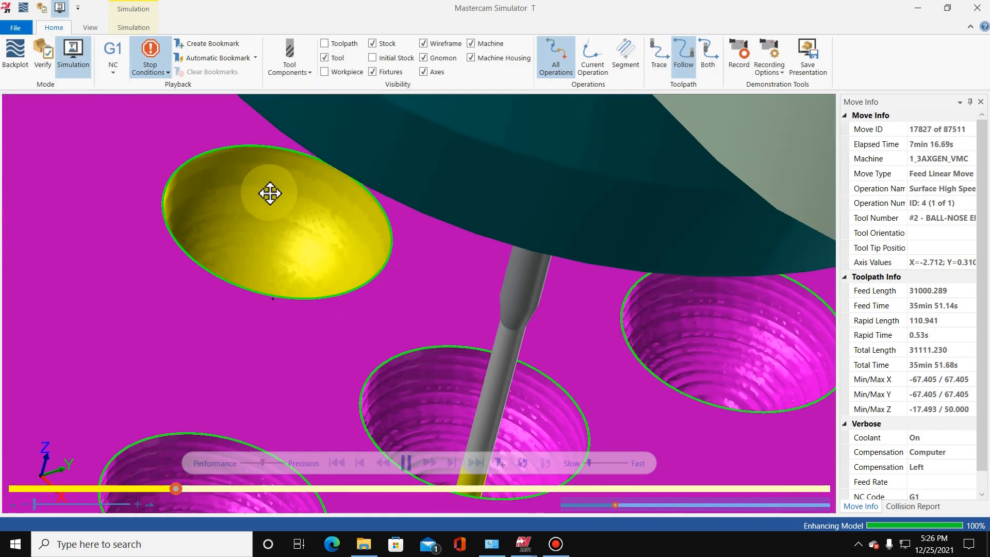
drag(270, 194, 270, 196)
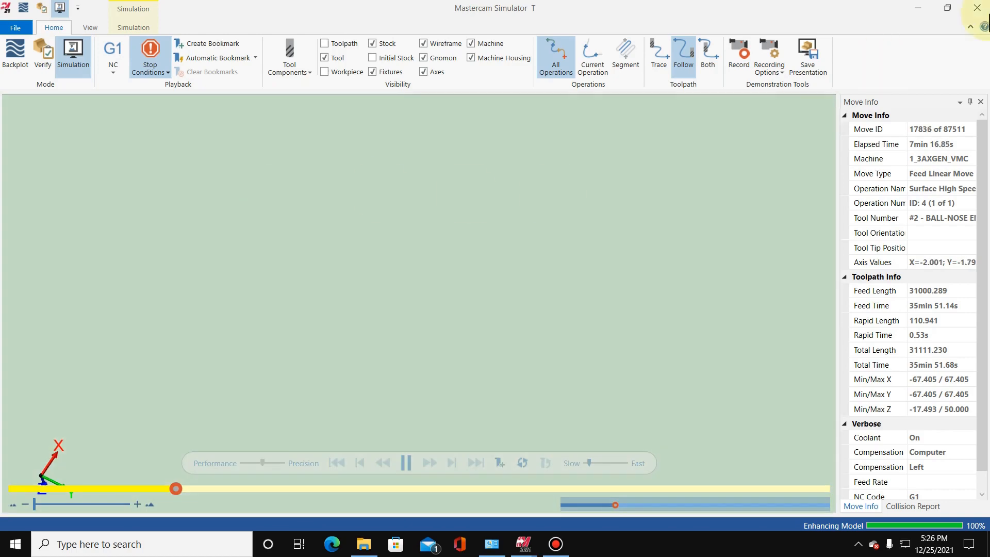
click(977, 7)
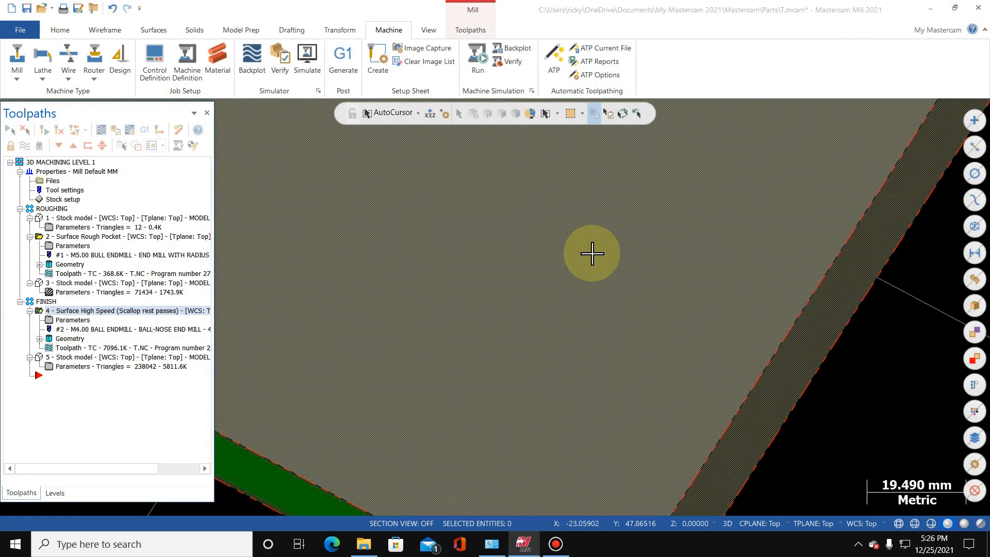
- Restore the isometric view and turn on translucent display of the stock and plate
scroll(592, 252, down, 4)
right_click(447, 187)
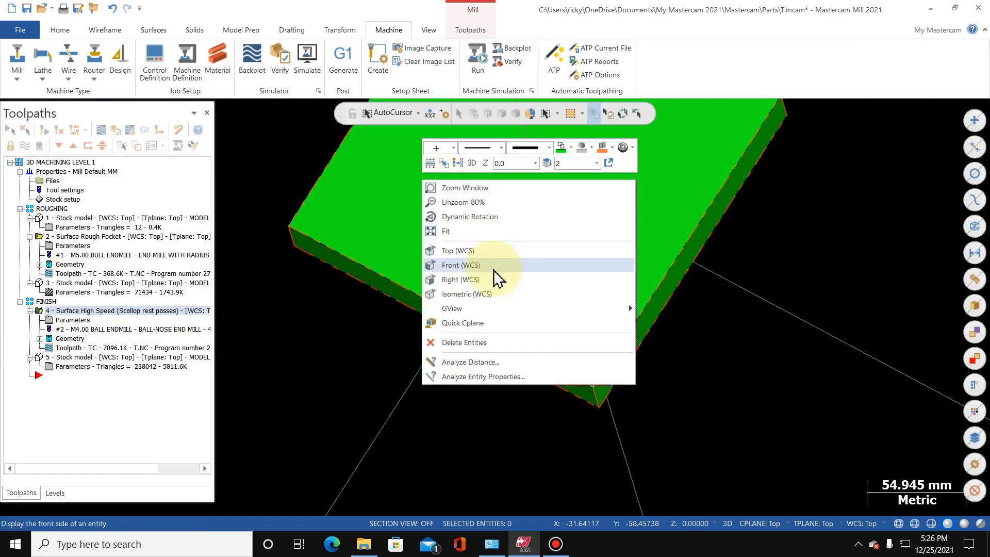
click(479, 295)
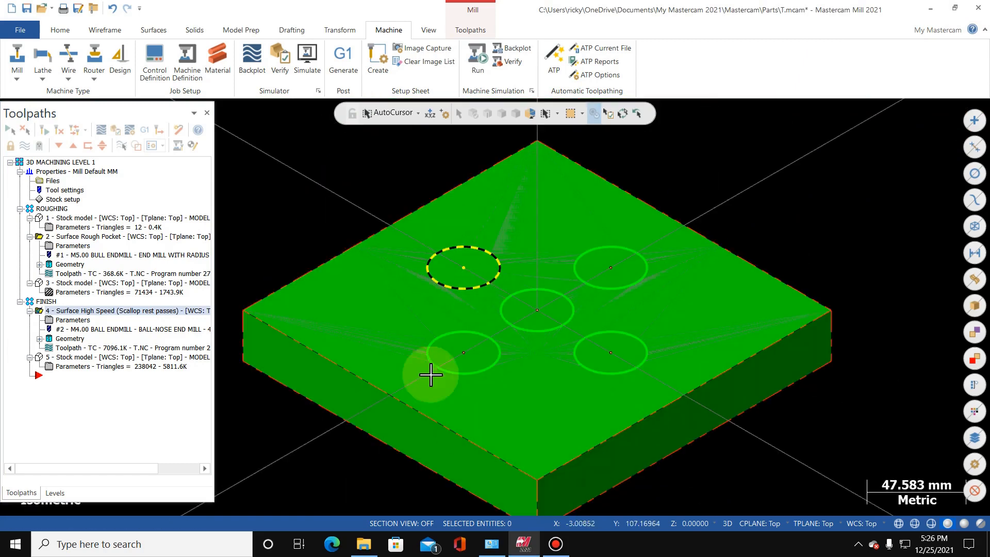
click(982, 526)
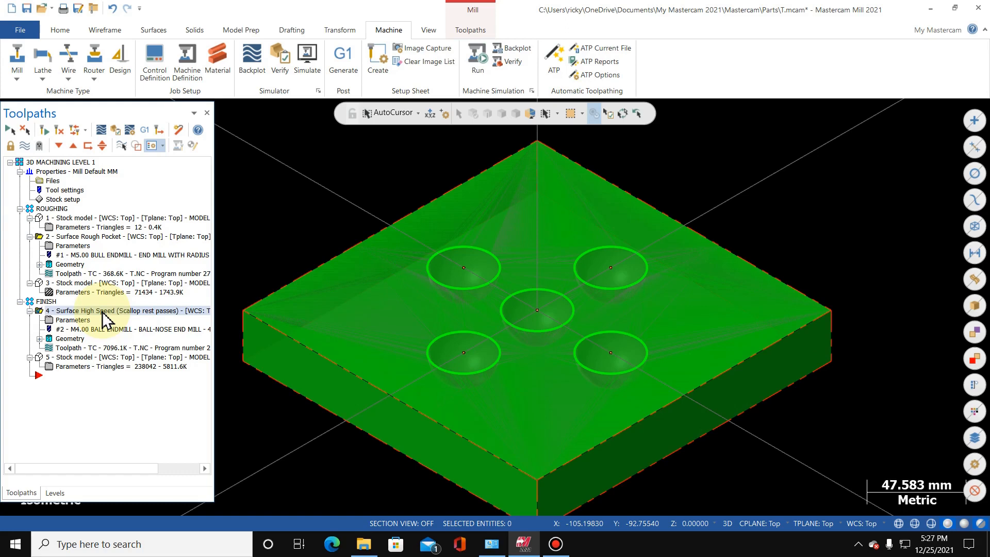
click(597, 230)
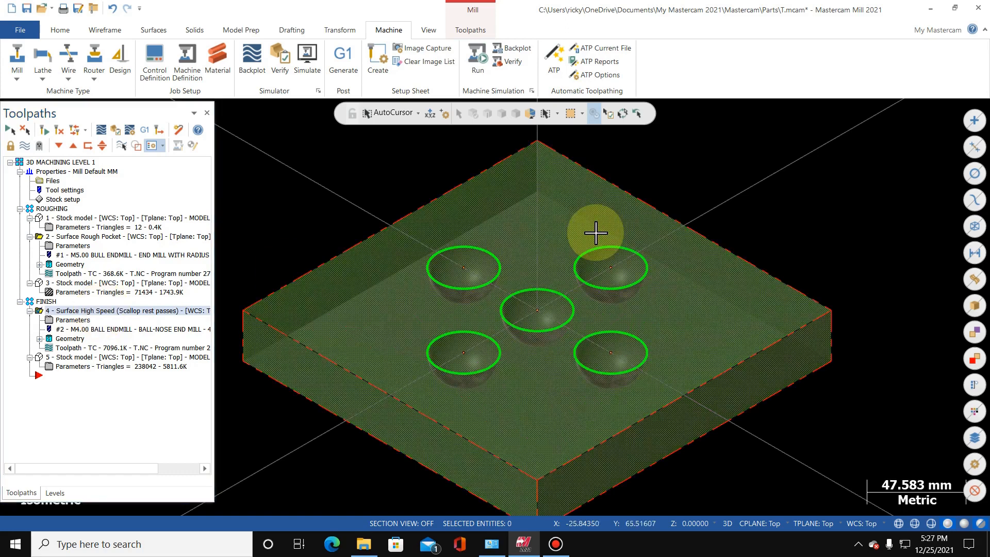
scroll(597, 233, up, 1)
scroll(597, 233, up, 1)
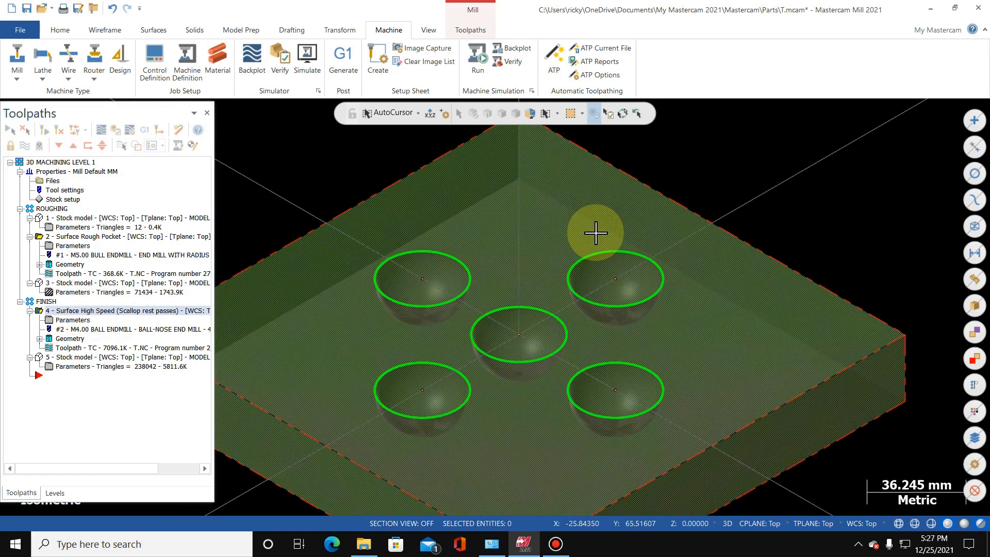
scroll(638, 219, down, 2)
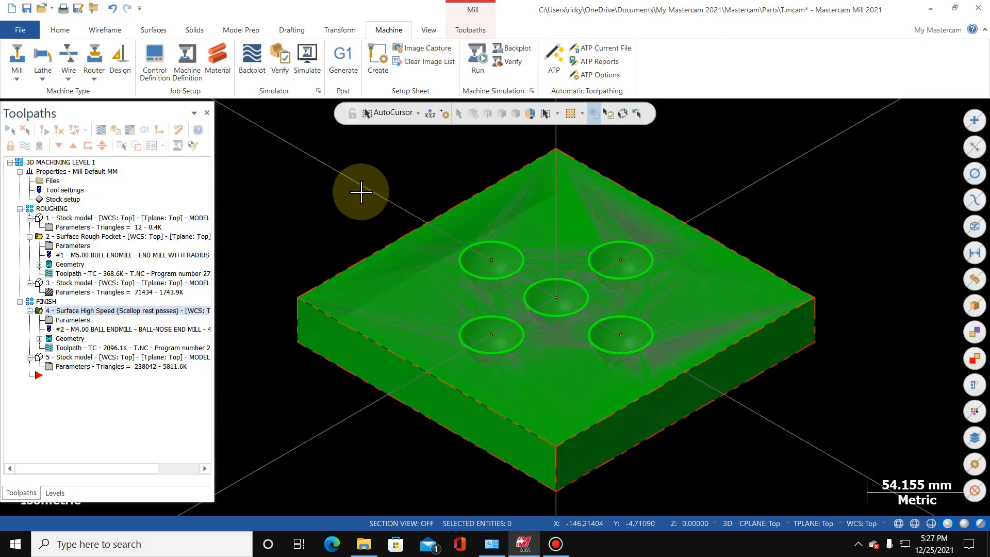
scroll(361, 192, up, 2)
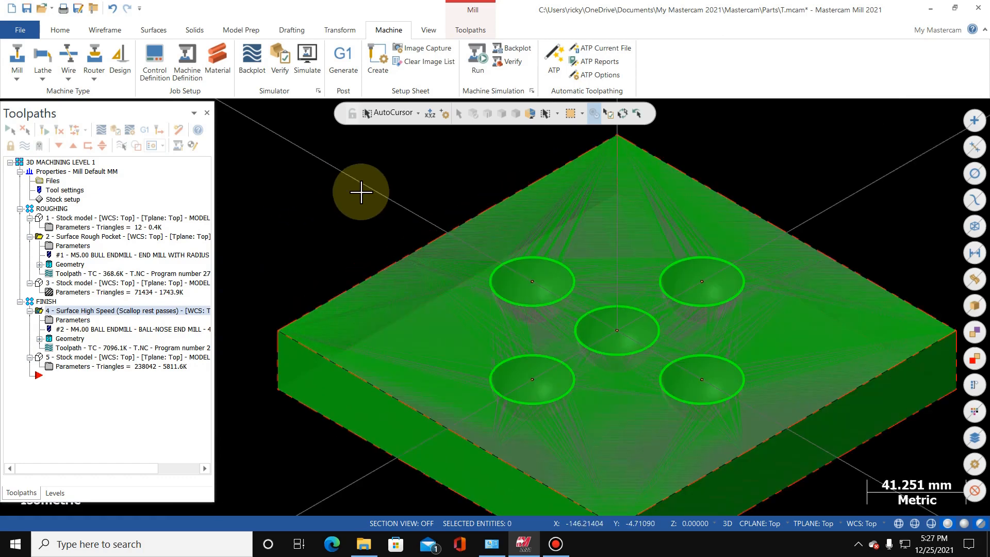
scroll(361, 192, down, 2)
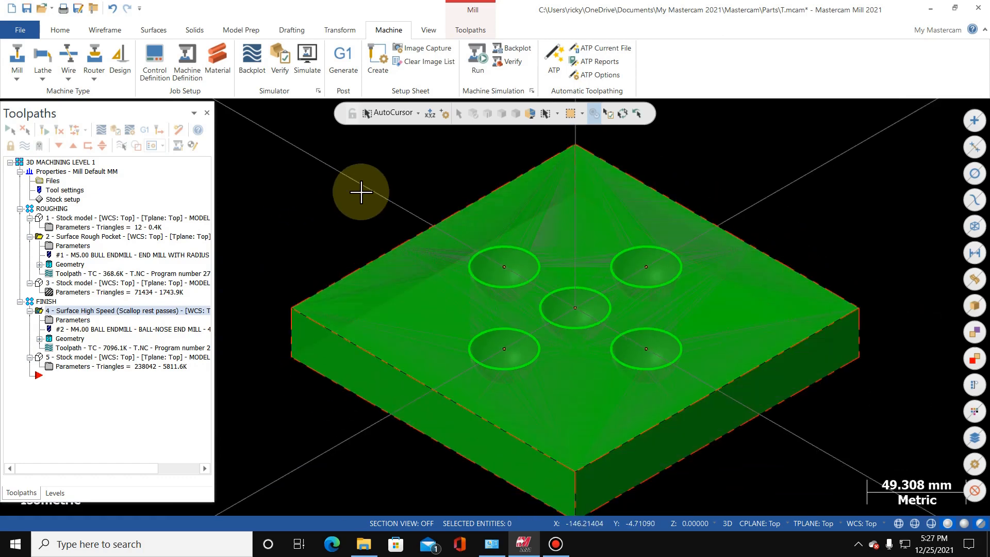
- Switch to a maximized Google Chrome window and search Google for "DOWNLOAD MASTERCAM 2022 HLE"
click(931, 9)
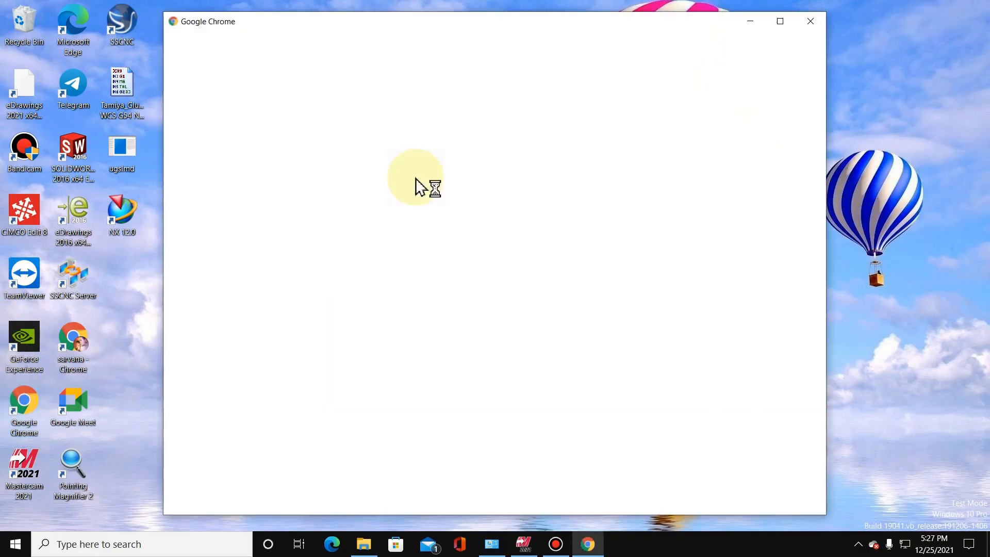
click(788, 21)
click(381, 282)
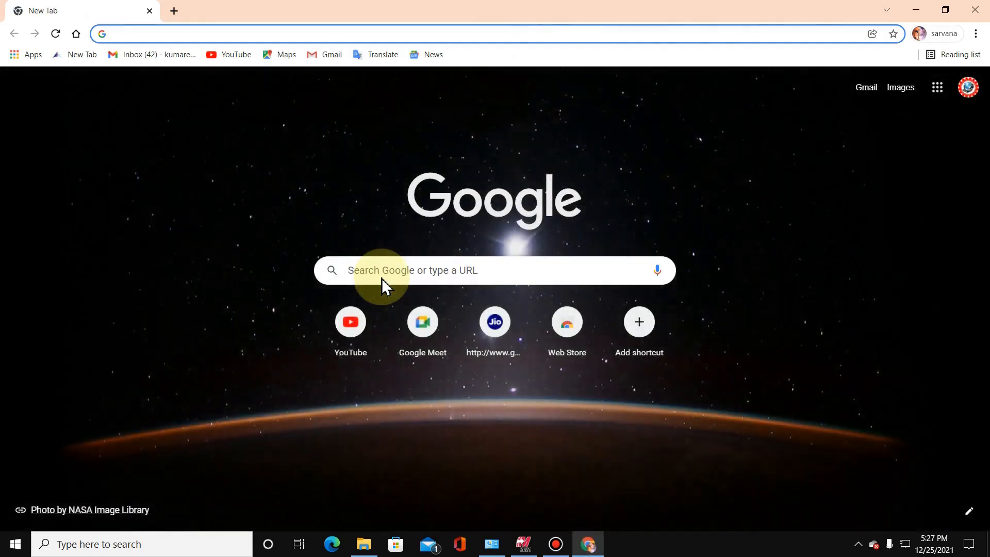
click(393, 277)
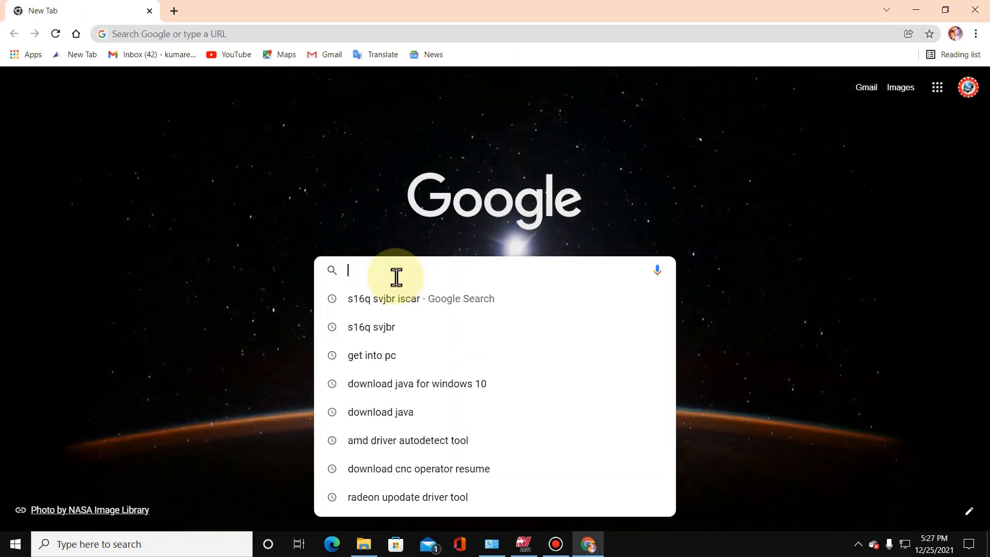
text(DOIWN)
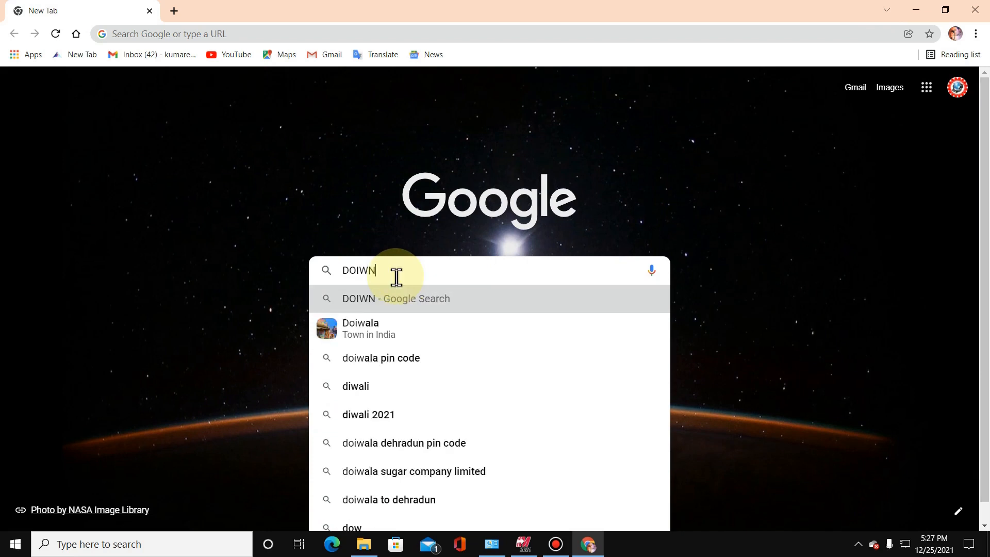
key(BackSpace)
key(BackSpace)
key(BackSpace)
text(W)
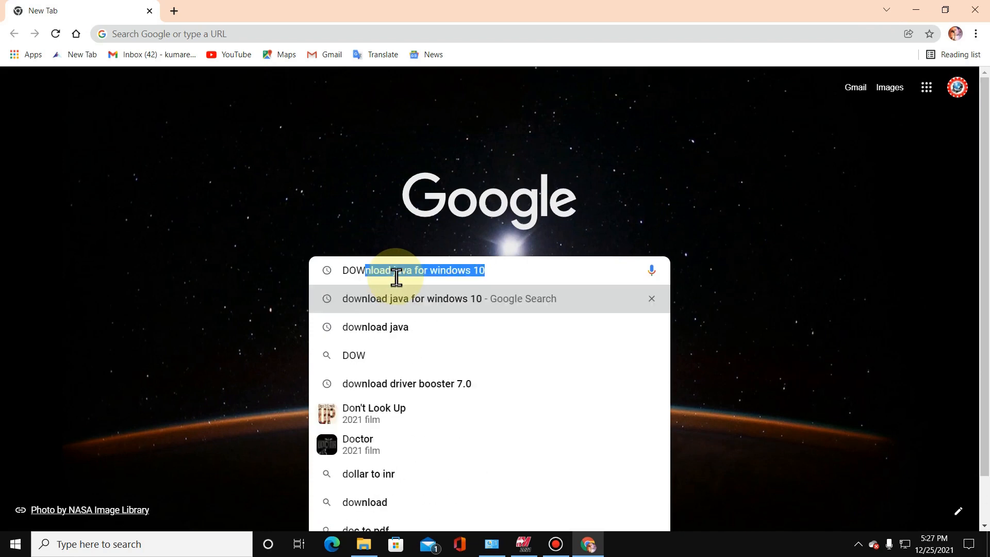
text(NLOAD MA)
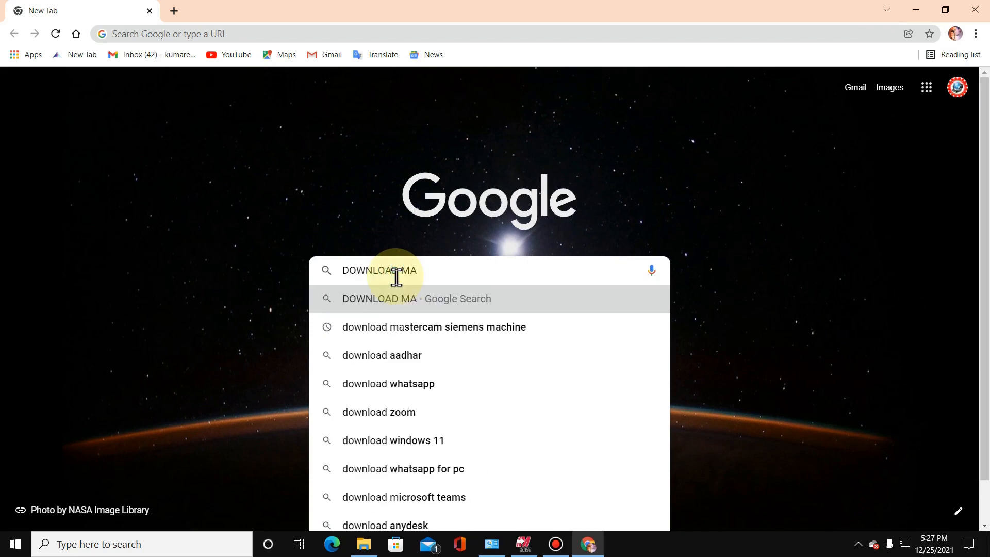
text(STERCAM )
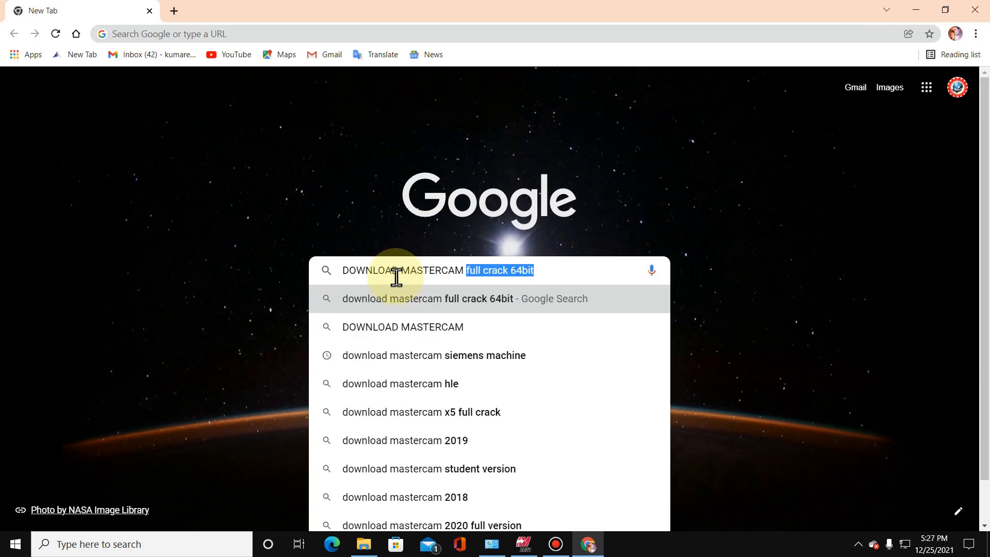
text(2022 HLE)
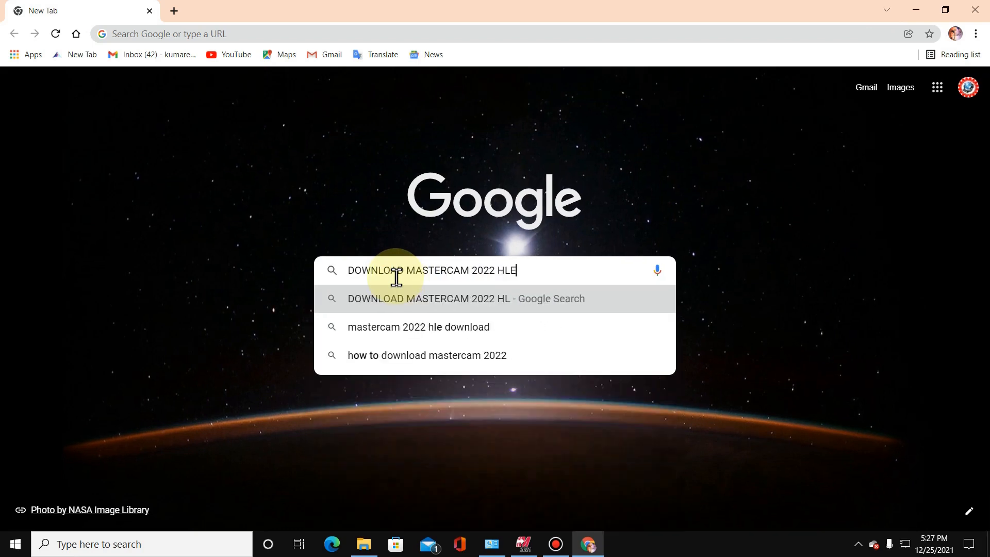
key(Return)
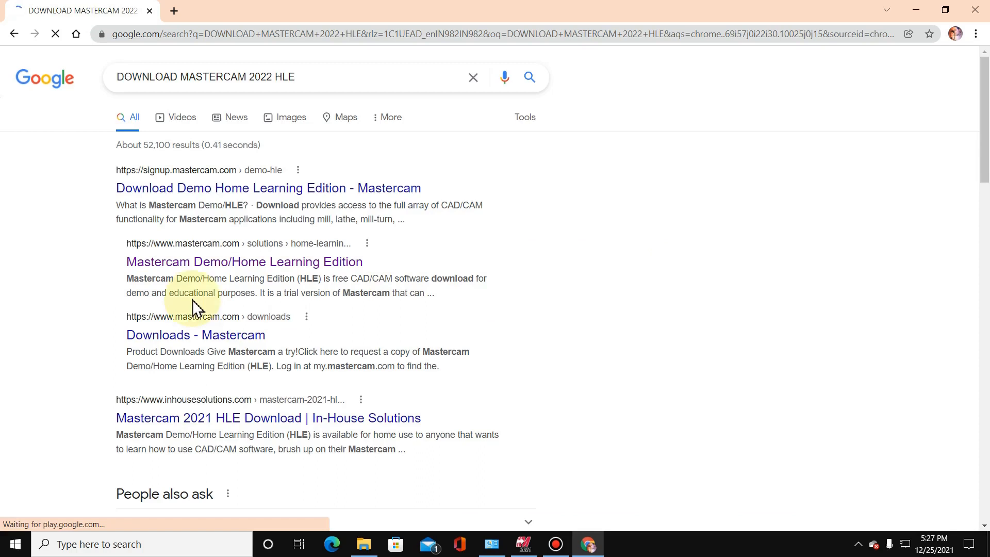
- Open the "Download Demo Home Learning Edition - Mastercam" result, decline cookies, and look over the e-mail sign-up form
click(222, 188)
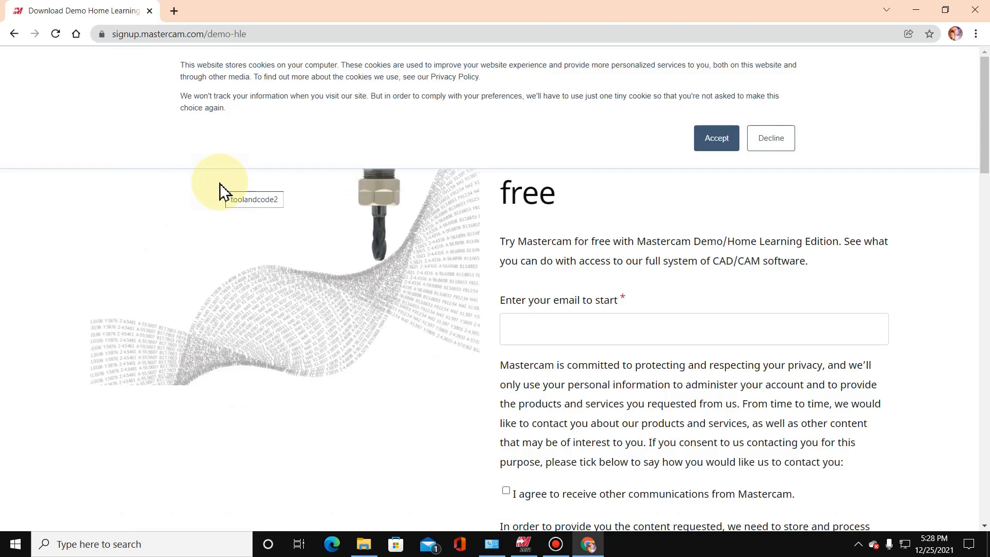
click(780, 144)
scroll(564, 235, down, 3)
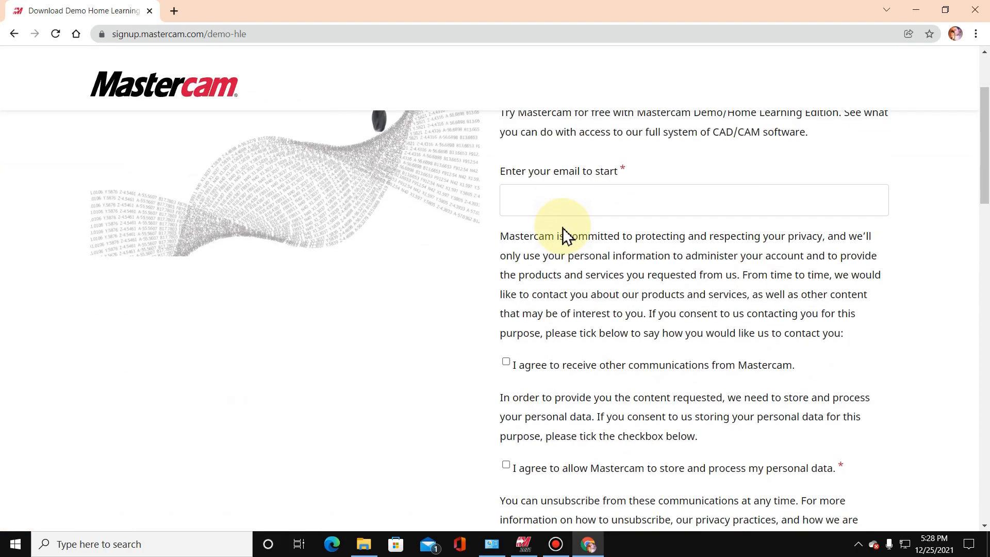
scroll(563, 227, up, 3)
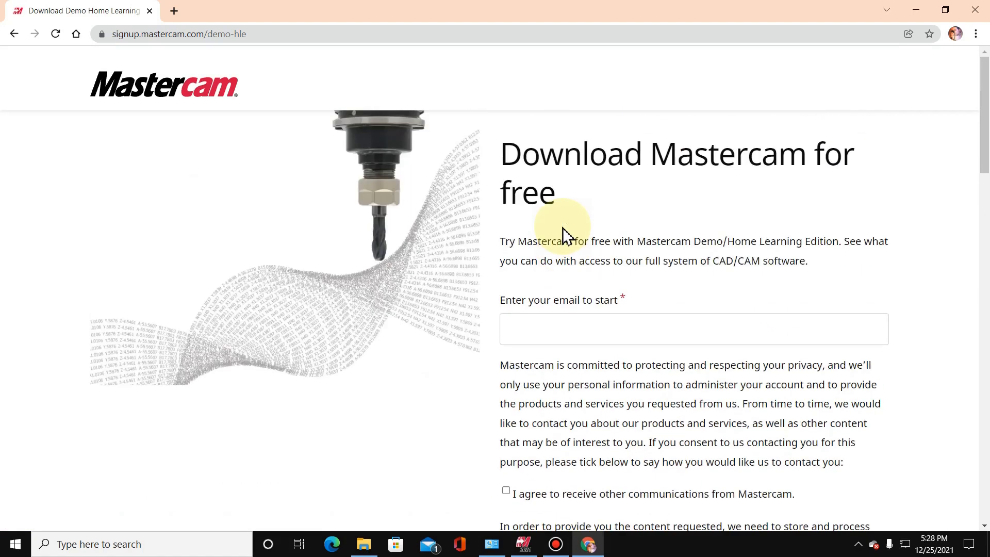
scroll(562, 228, down, 3)
scroll(562, 228, up, 3)
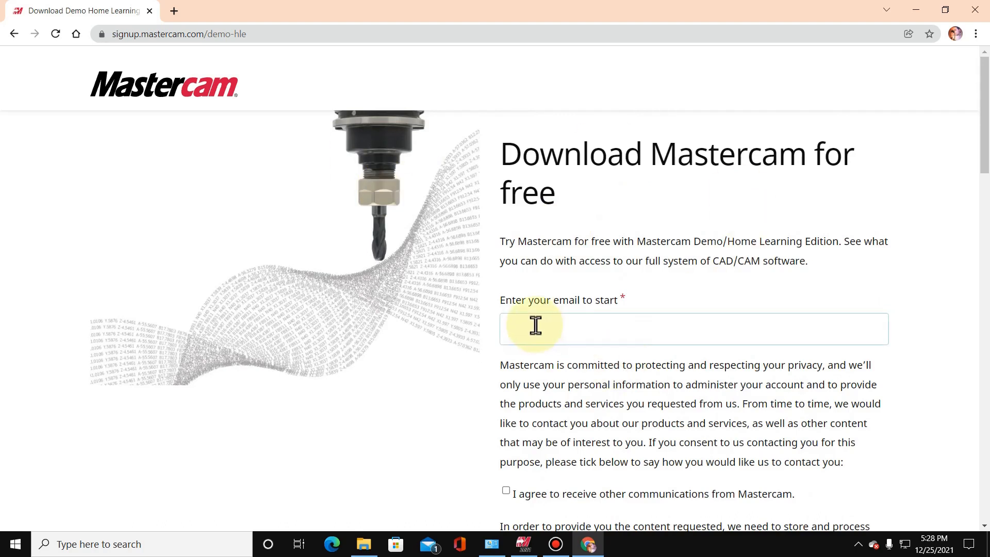
- Agree to receive other communications from Mastercam and fill in the e-mail field with a saved address
scroll(581, 332, down, 1)
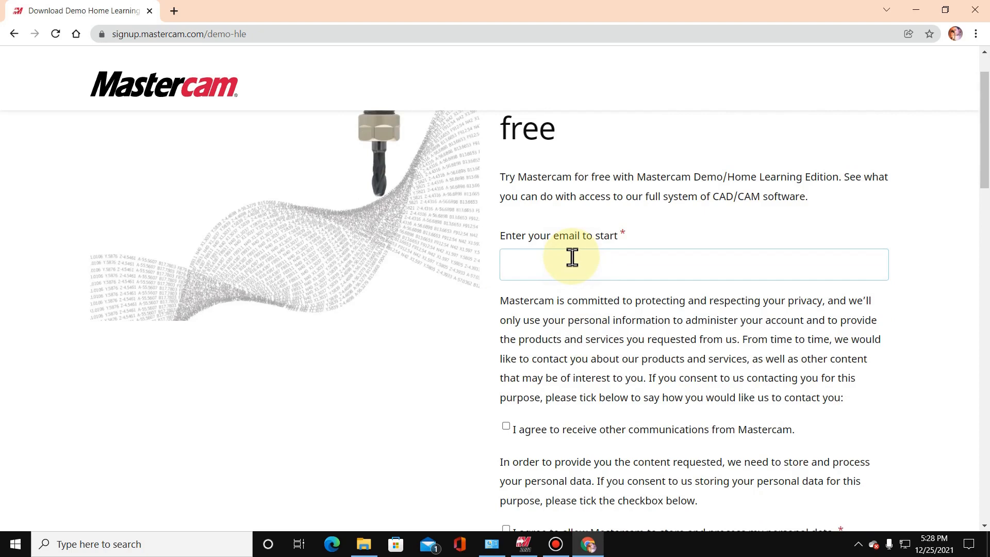
scroll(571, 256, down, 2)
click(506, 299)
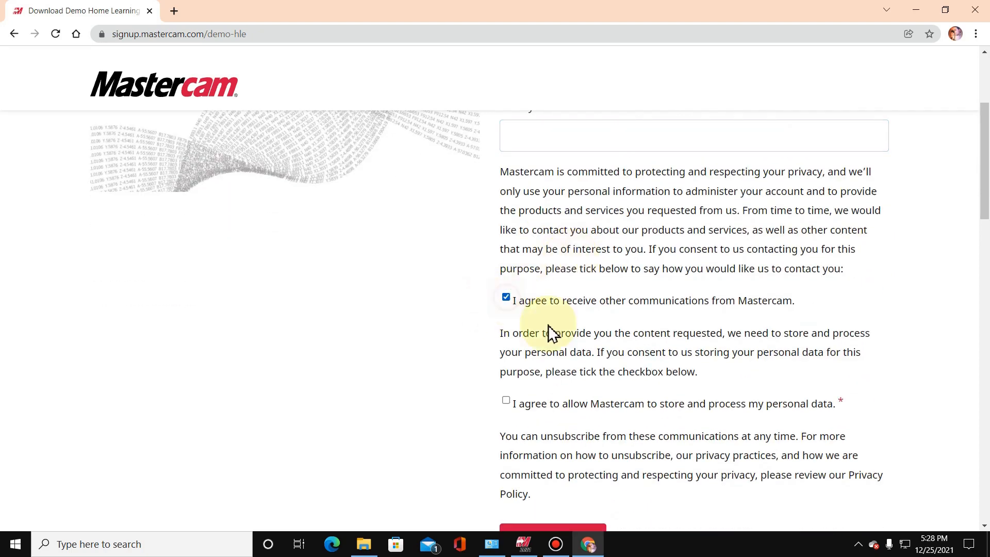
scroll(608, 294, up, 3)
click(557, 340)
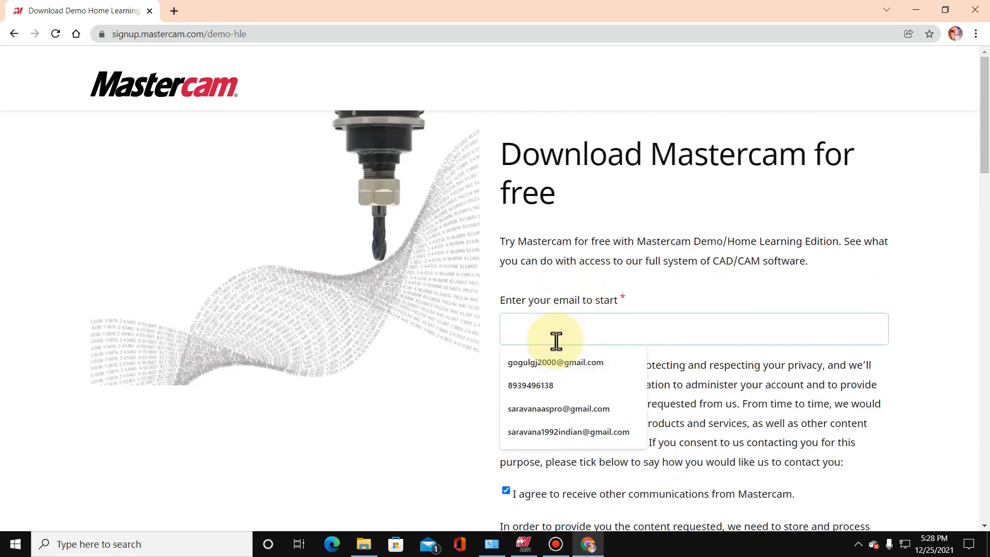
click(557, 409)
- Agree to let Mastercam store and process personal data, and submit the form to get started
scroll(568, 361, down, 5)
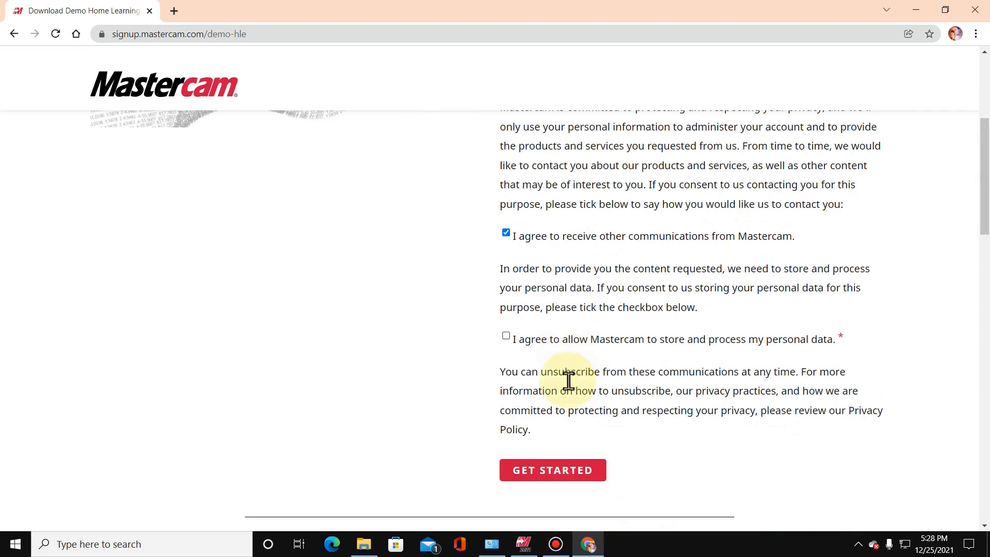
click(554, 473)
click(507, 336)
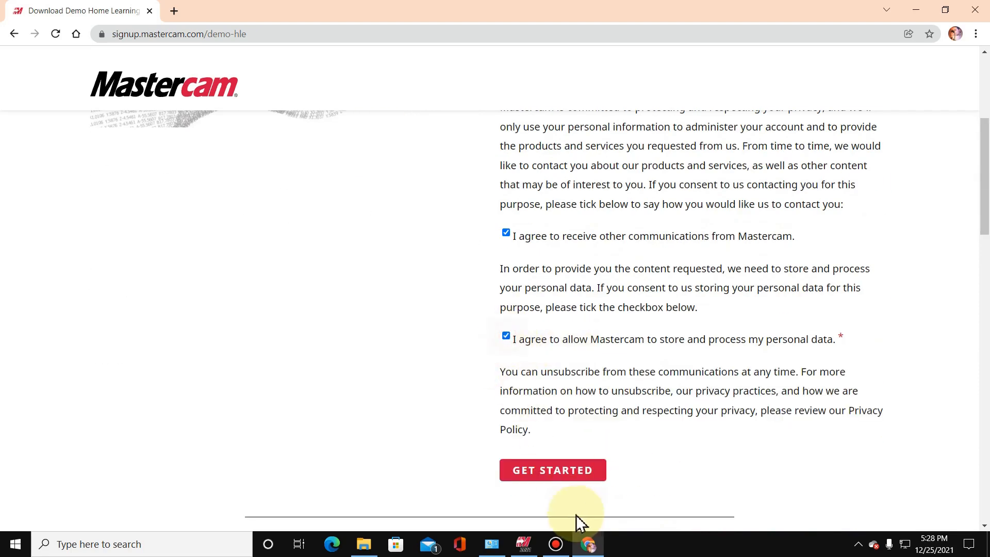
click(554, 474)
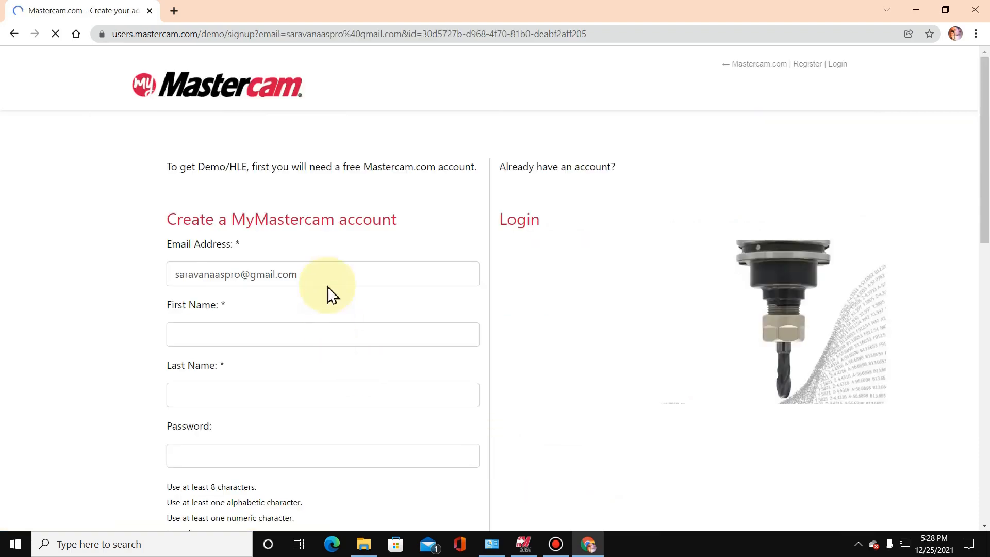
- Examine the name, password and verification code fields of the MyMastercam account form, down to account creation
scroll(361, 269, down, 3)
click(258, 209)
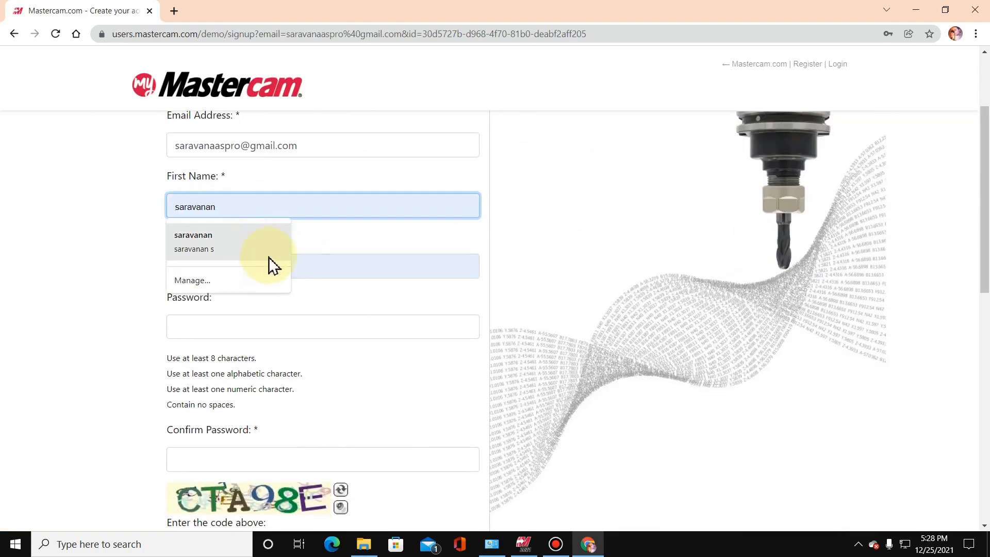
click(266, 319)
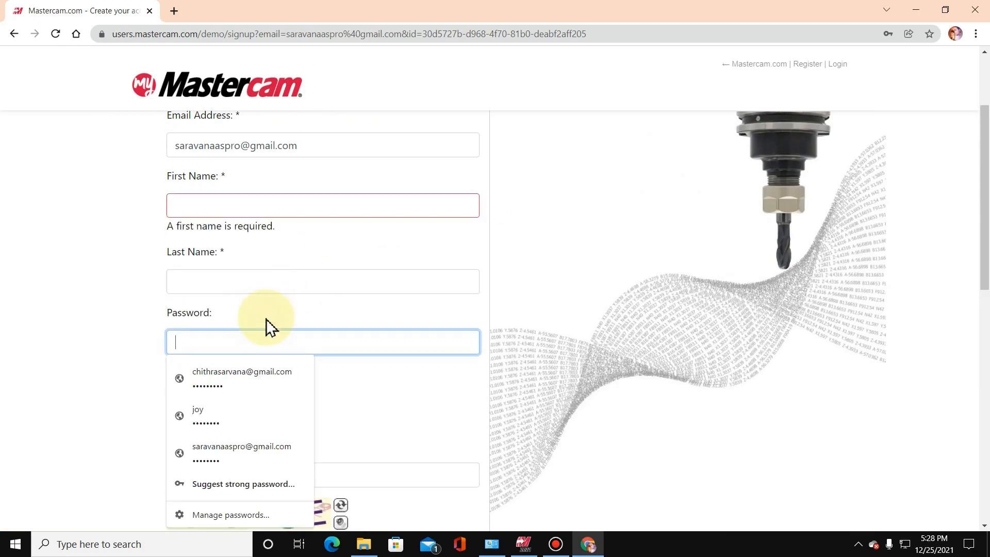
scroll(400, 270, down, 5)
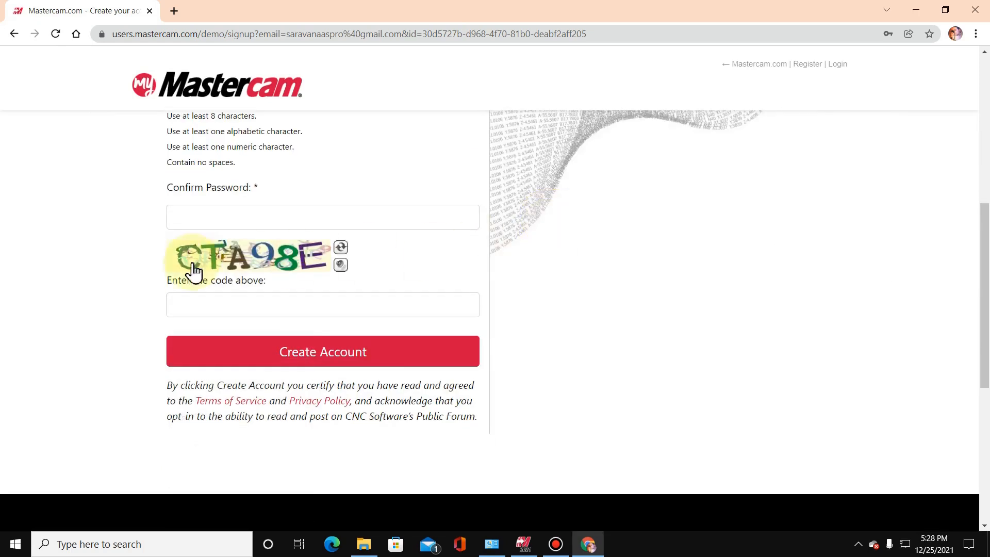
click(325, 363)
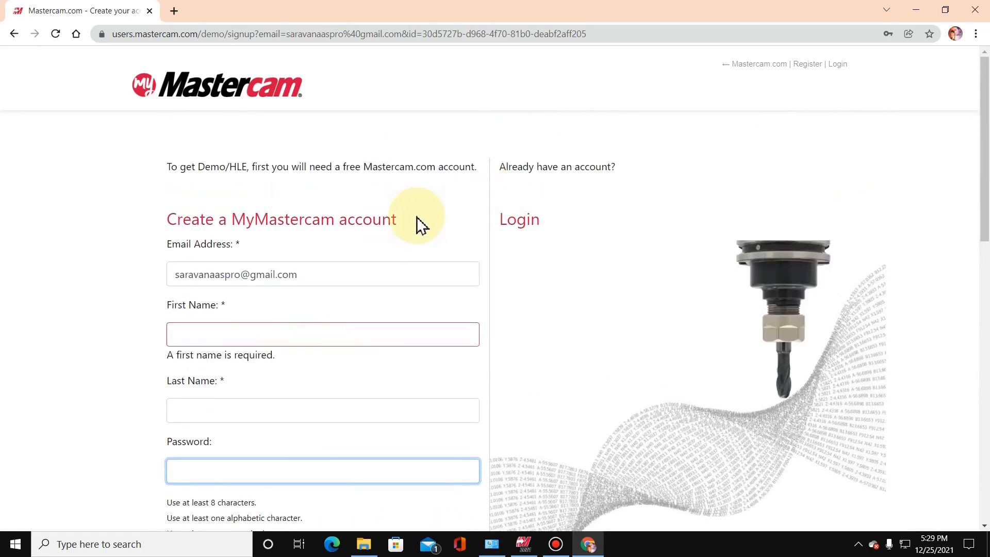
- Close the account sign-up page and switch back to the open part in Mastercam
click(149, 11)
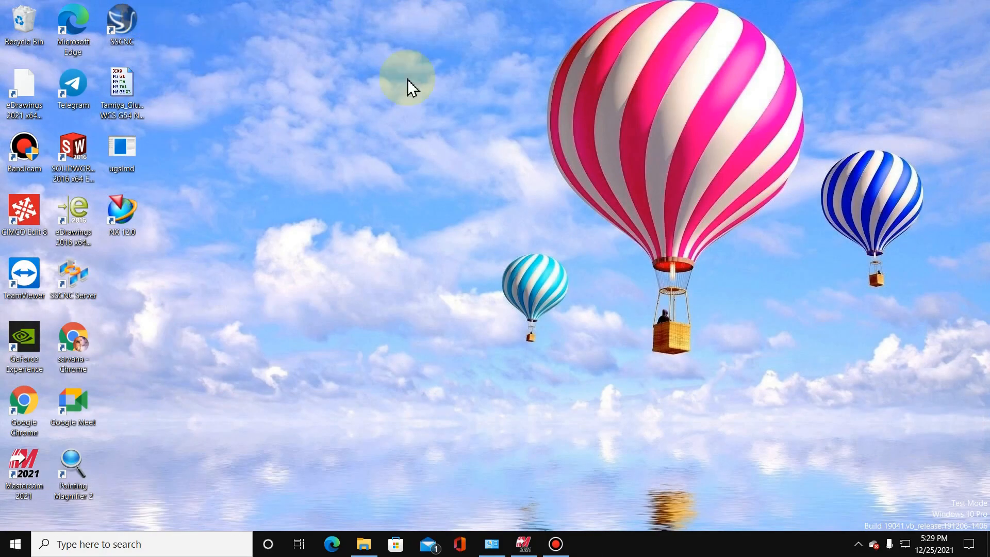
click(524, 546)
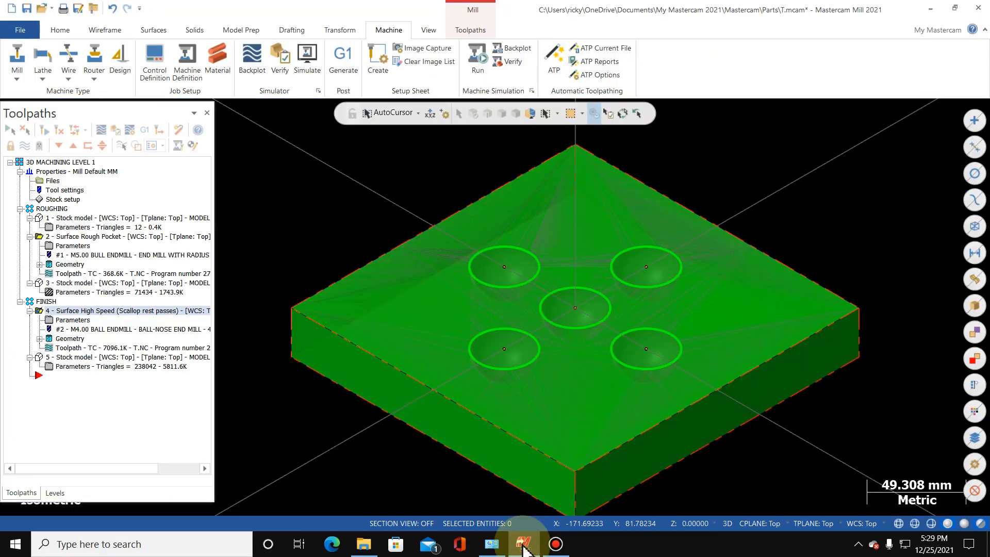